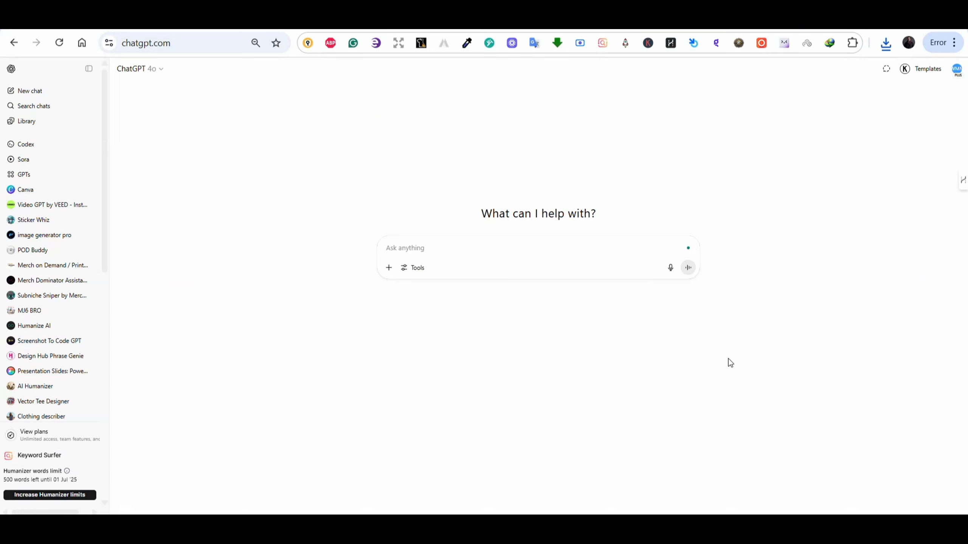
Submit the portrait photo with the pasted prompt for a hyper-detailed black-and-white graphic portrait with red accents in 4:5 ratio
{"action": "left_click", "coordinate": [389, 267]}
{"action": "mouse_move", "coordinate": [412, 310]}
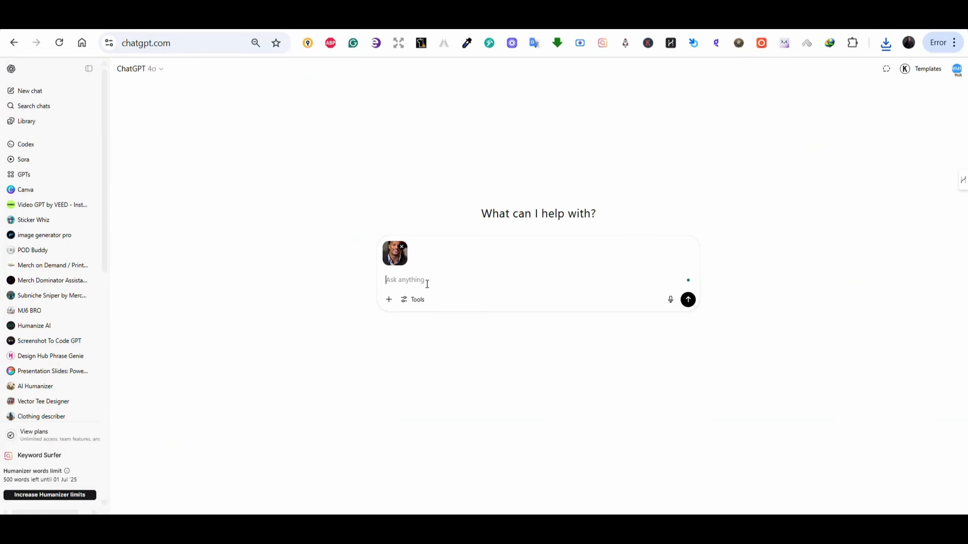
{"action": "key", "text": "ctrl+v"}
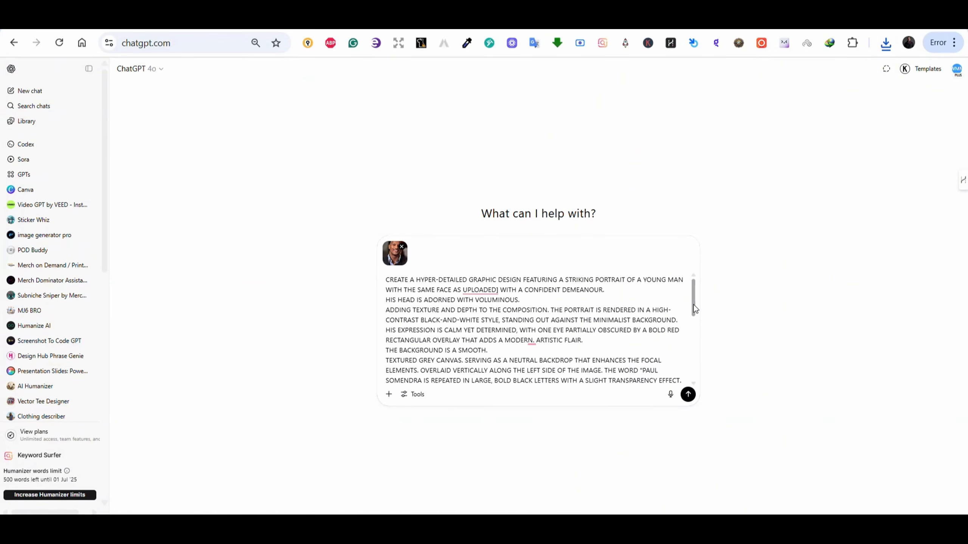
{"action": "left_click_drag", "start_coordinate": [694, 306], "coordinate": [694, 374]}
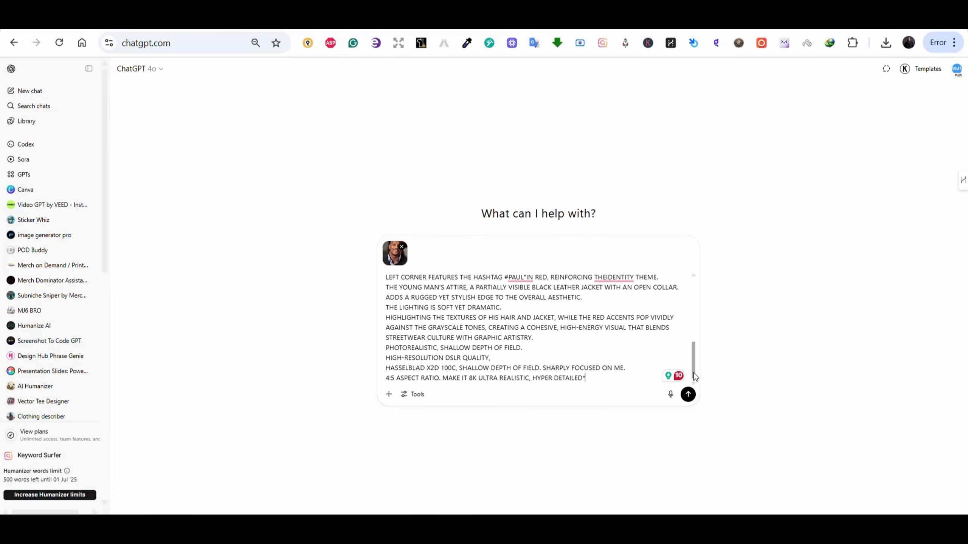
{"action": "left_click", "coordinate": [687, 394]}
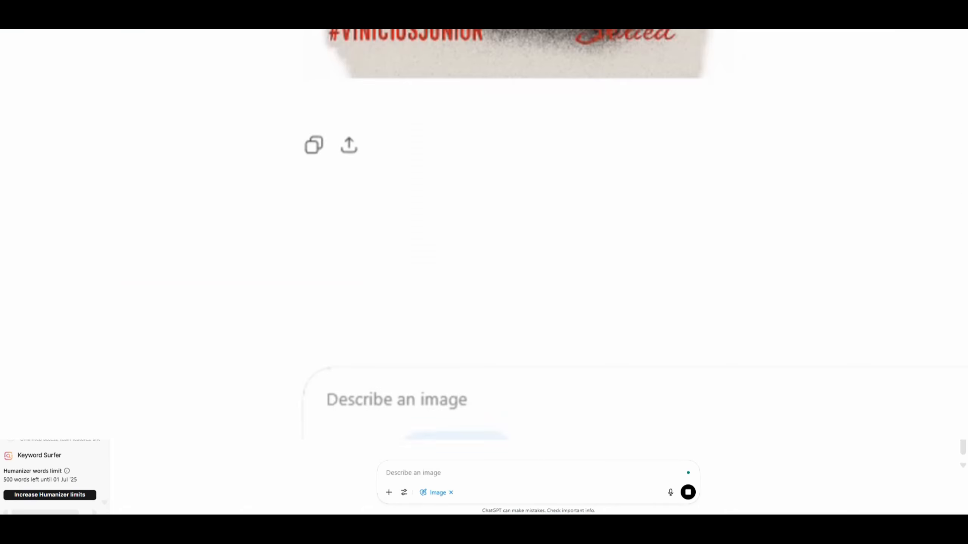
Choose the Create an image tool for the chat prompt
{"action": "left_click", "coordinate": [396, 437]}
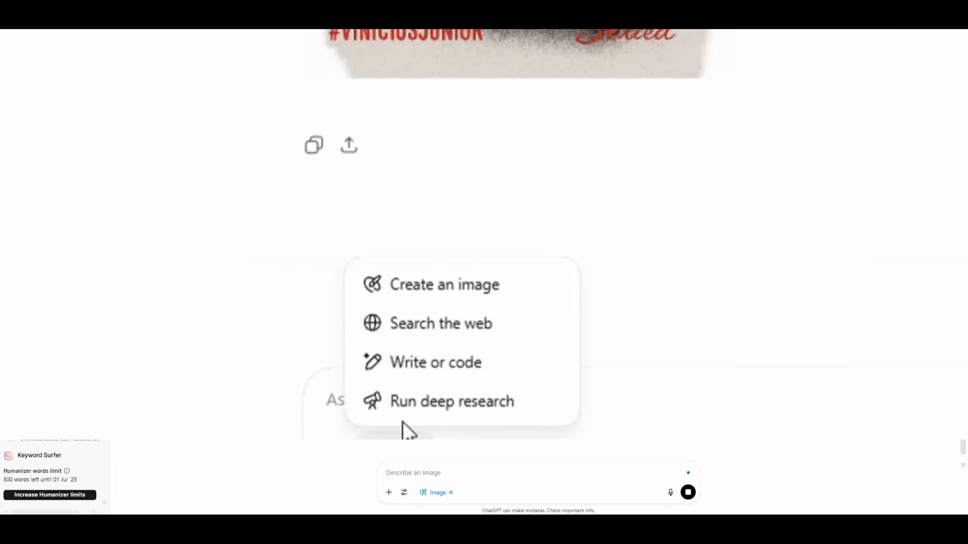
{"action": "left_click", "coordinate": [479, 303]}
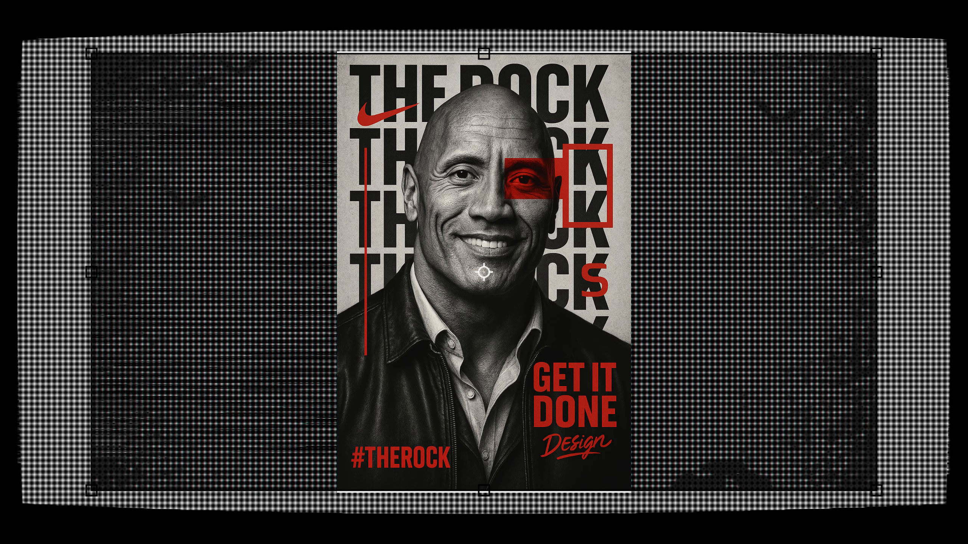
{"action": "key", "text": "Return"}
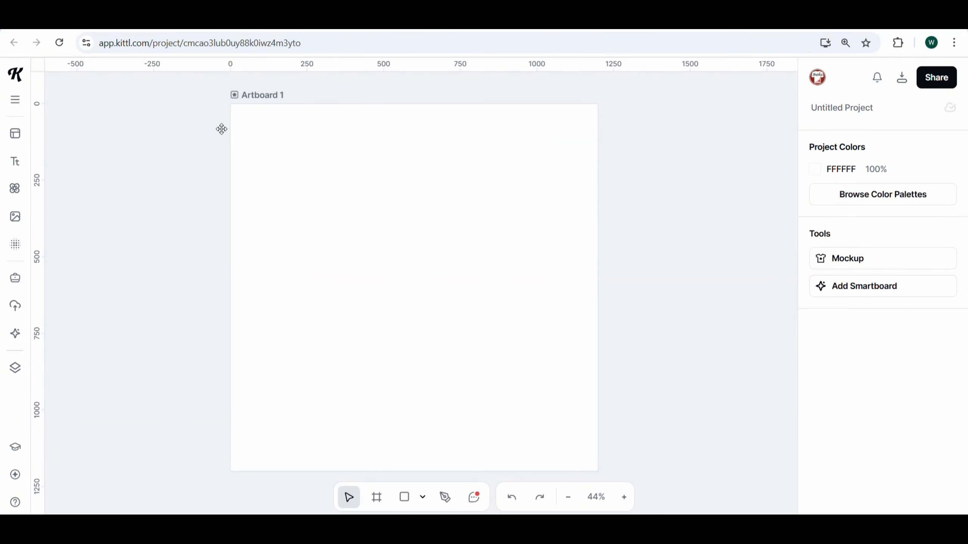
In Kittl, set Artboard 1 to the T-Shirt size preset of 4200 × 4800 px
{"action": "left_click", "coordinate": [220, 128]}
{"action": "scroll", "coordinate": [487, 455], "scroll_direction": "down", "scroll_amount": 3}
{"action": "scroll", "coordinate": [487, 455], "scroll_direction": "down", "scroll_amount": 3}
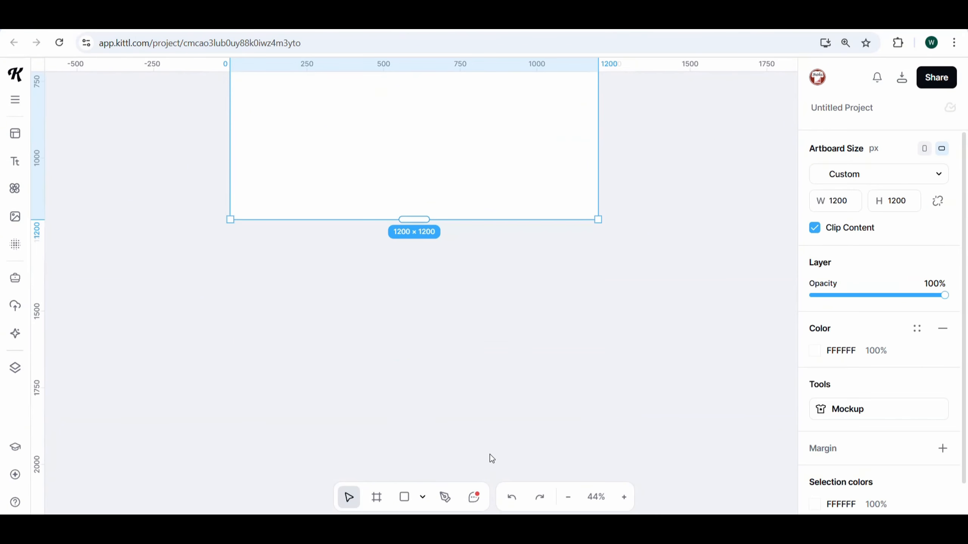
{"action": "scroll", "coordinate": [488, 456], "scroll_direction": "up", "scroll_amount": 6}
{"action": "left_click", "coordinate": [938, 174]}
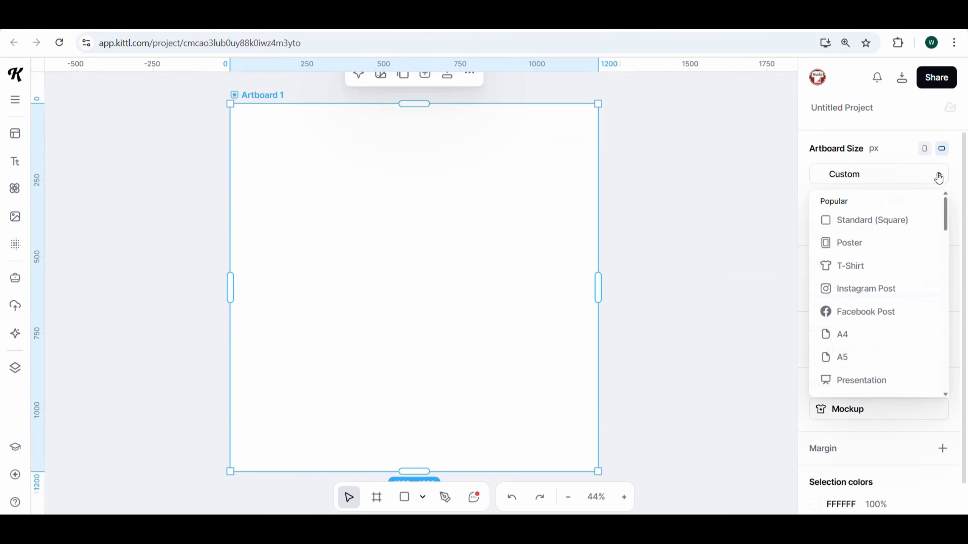
{"action": "left_click", "coordinate": [837, 266]}
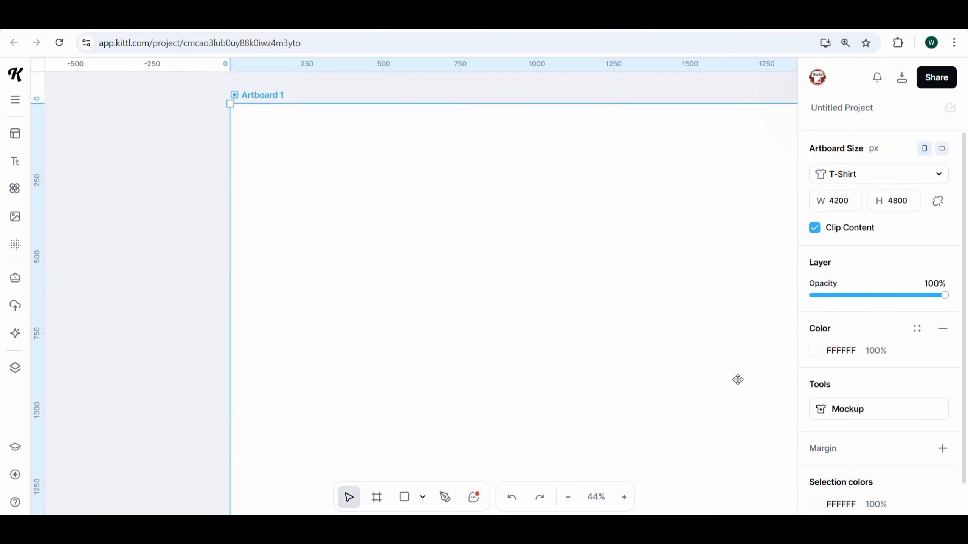
{"action": "left_click", "coordinate": [568, 497]}
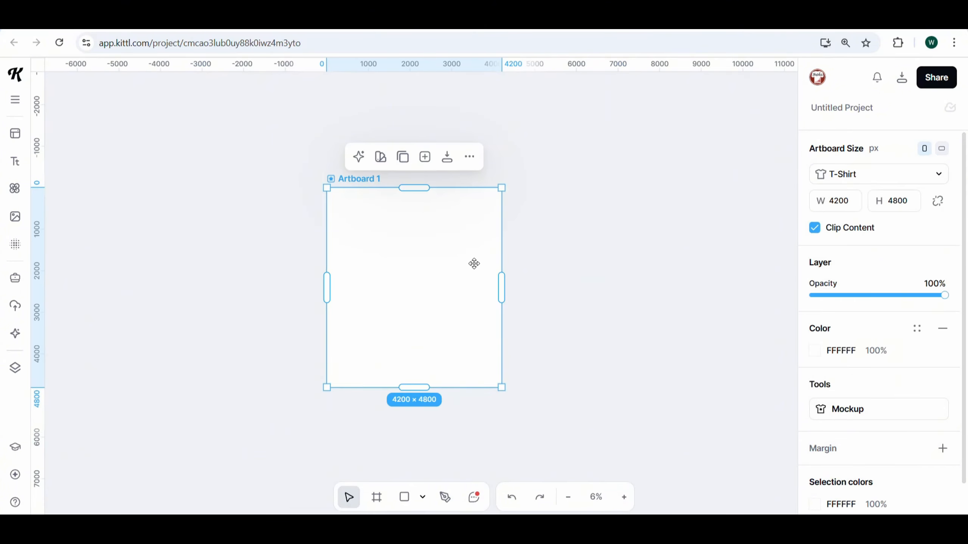
Change the artboard's background colour to black
{"action": "left_click", "coordinate": [813, 352]}
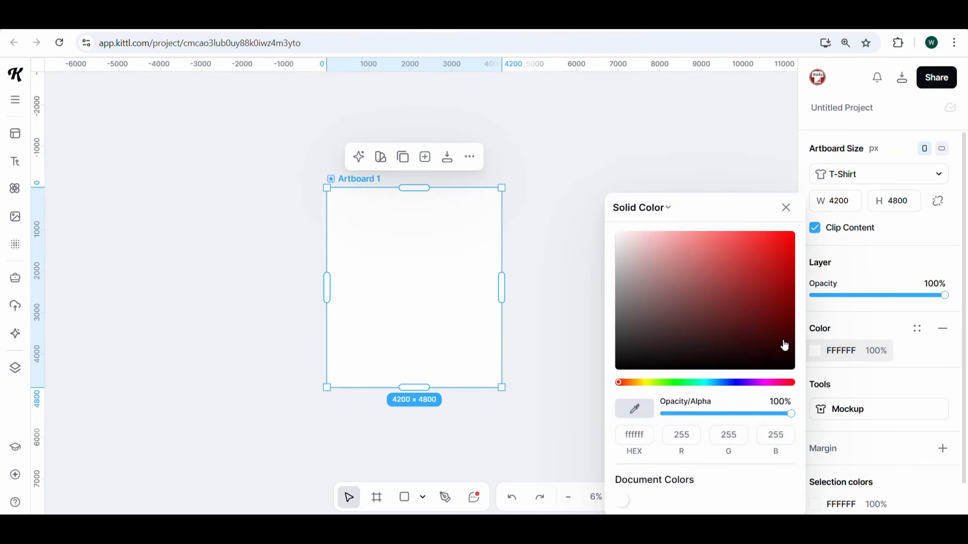
{"action": "left_click", "coordinate": [785, 370]}
{"action": "left_click", "coordinate": [560, 337]}
{"action": "left_click", "coordinate": [624, 497]}
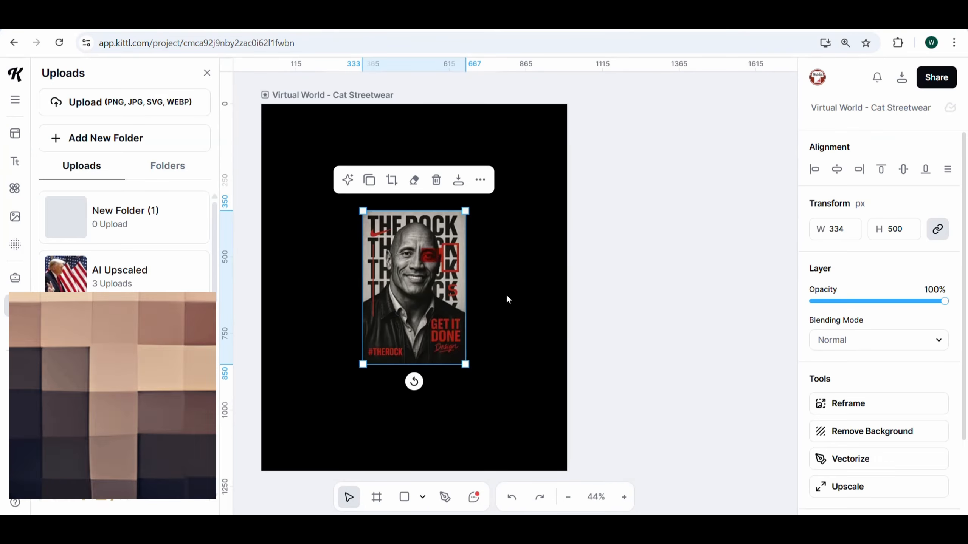
Enlarge the poster image to about 743 × 1113 px on the black artboard and remove its background
{"action": "left_click_drag", "start_coordinate": [466, 364], "coordinate": [522, 449]}
{"action": "left_click_drag", "start_coordinate": [363, 211], "coordinate": [288, 114]}
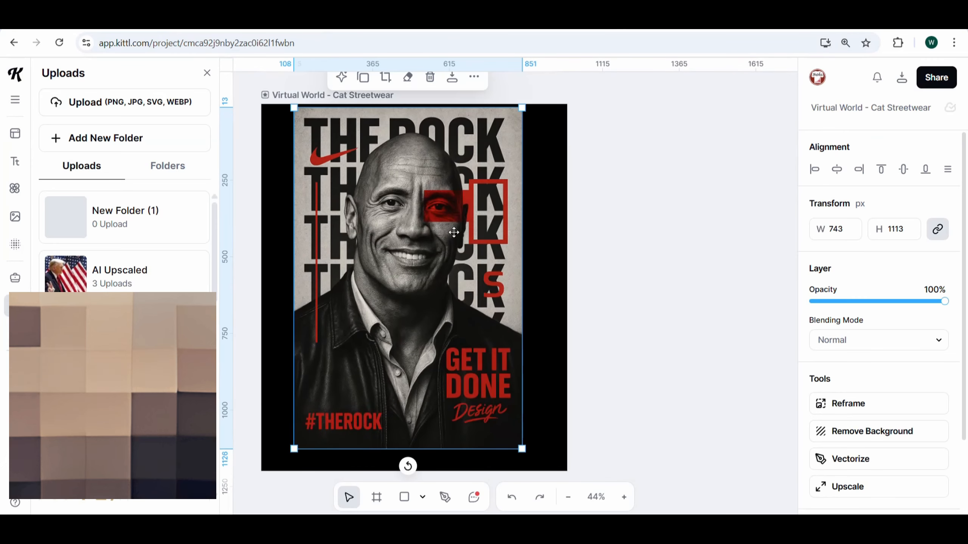
{"action": "left_click_drag", "start_coordinate": [453, 232], "coordinate": [460, 242]}
{"action": "left_click", "coordinate": [646, 227]}
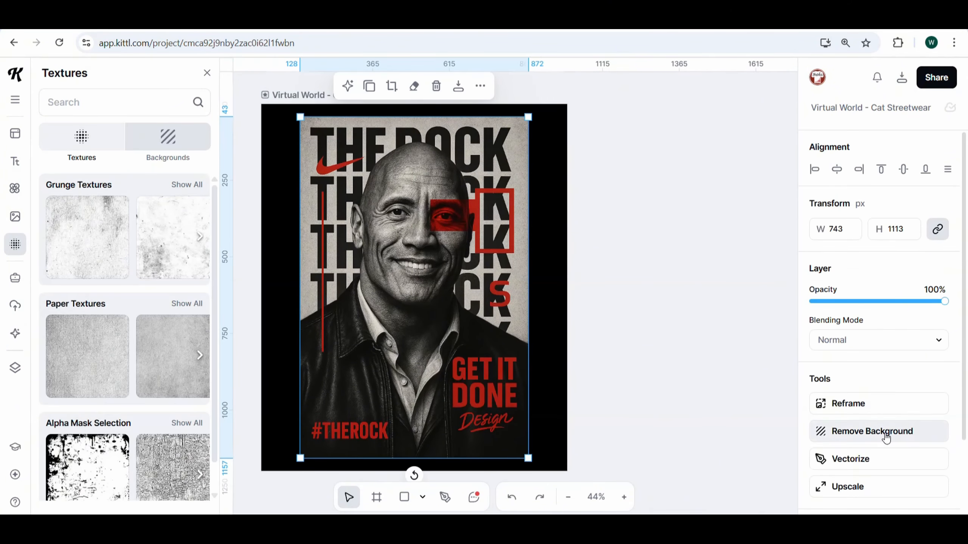
{"action": "left_click", "coordinate": [885, 435]}
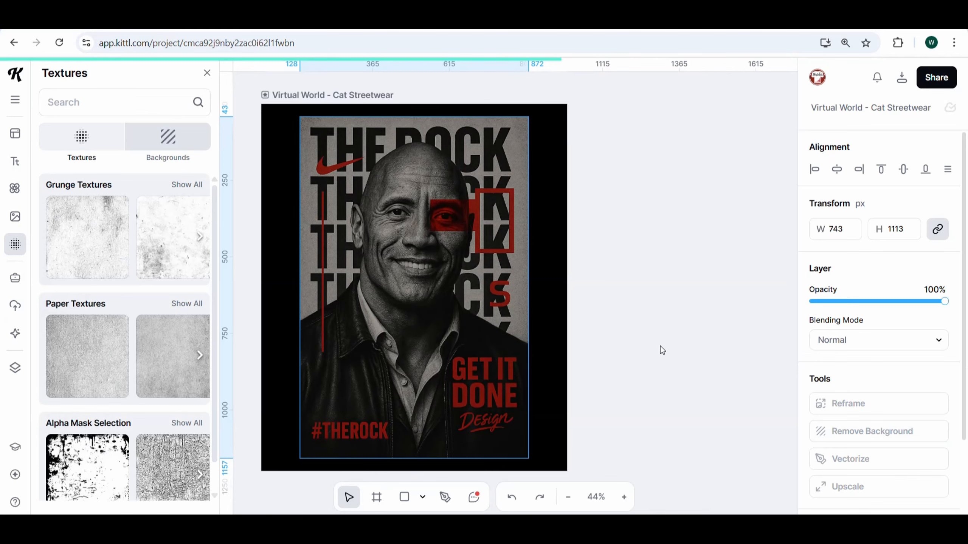
{"action": "left_click", "coordinate": [647, 285]}
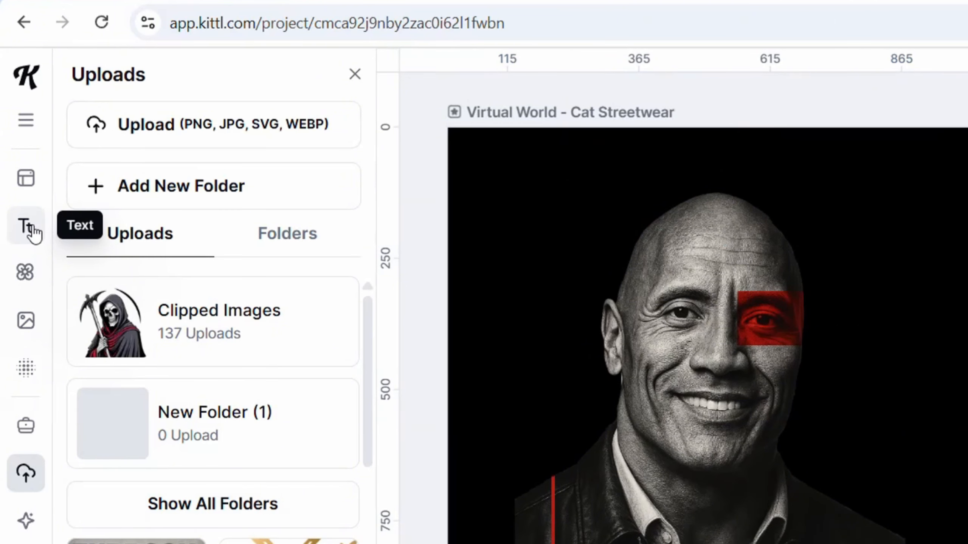
Add the Ultimate Gamescore title design over the head and enlarge it to about 786 × 315 px
{"action": "left_click", "coordinate": [32, 228]}
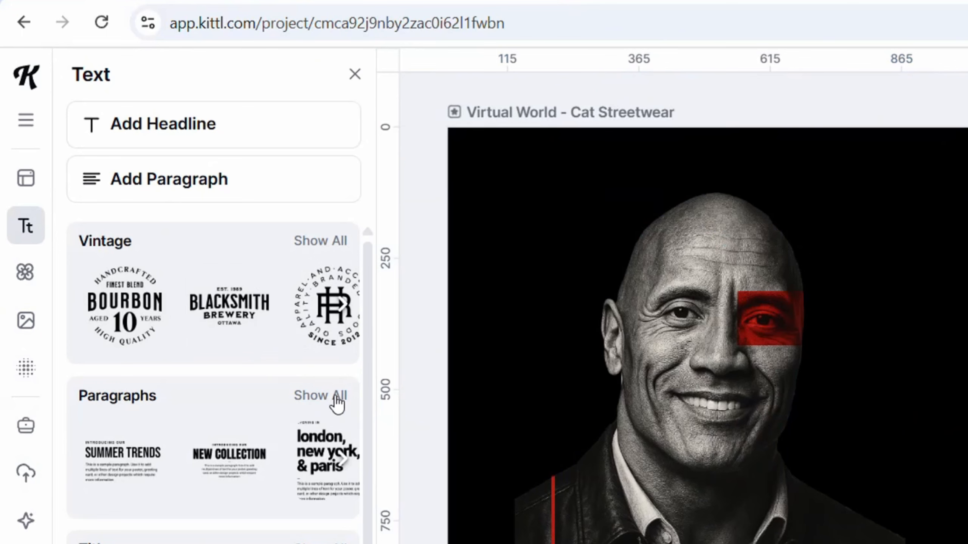
{"action": "scroll", "coordinate": [339, 440], "scroll_direction": "down", "scroll_amount": 3}
{"action": "left_click", "coordinate": [328, 442]}
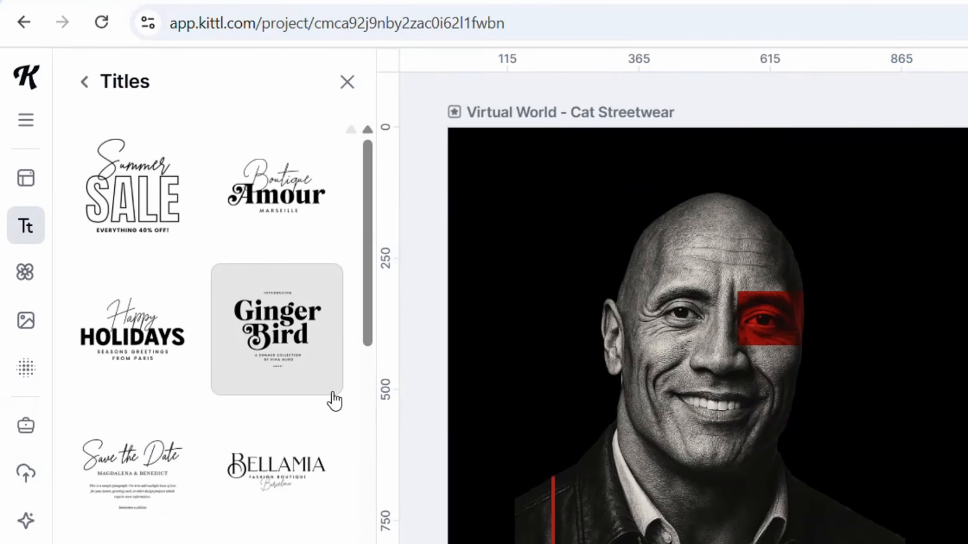
{"action": "scroll", "coordinate": [334, 401], "scroll_direction": "down", "scroll_amount": 3}
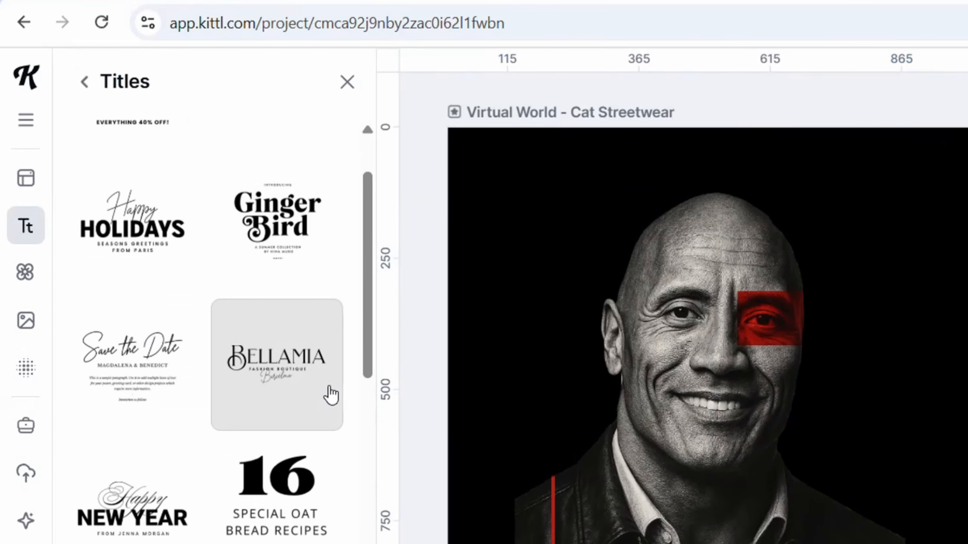
{"action": "left_click", "coordinate": [161, 410]}
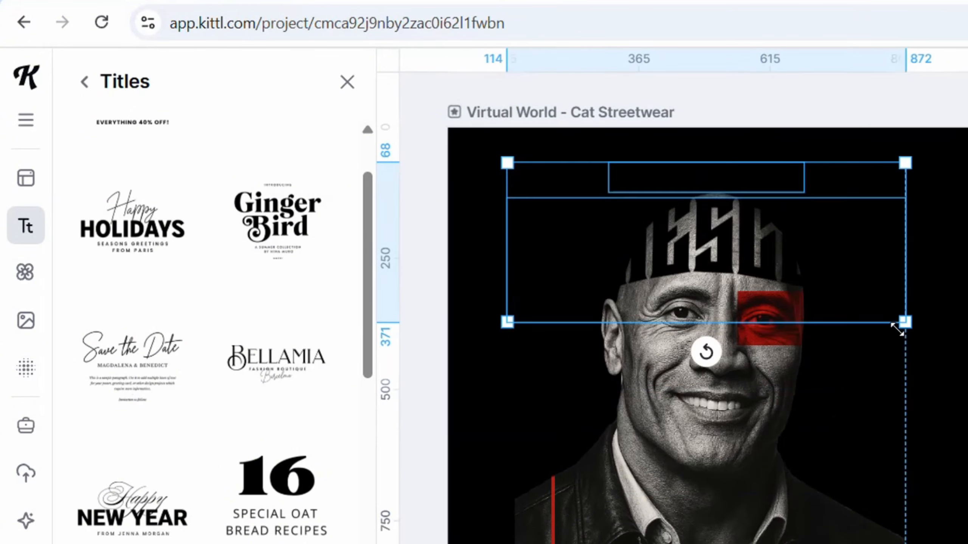
{"action": "left_click_drag", "start_coordinate": [899, 328], "coordinate": [920, 335]}
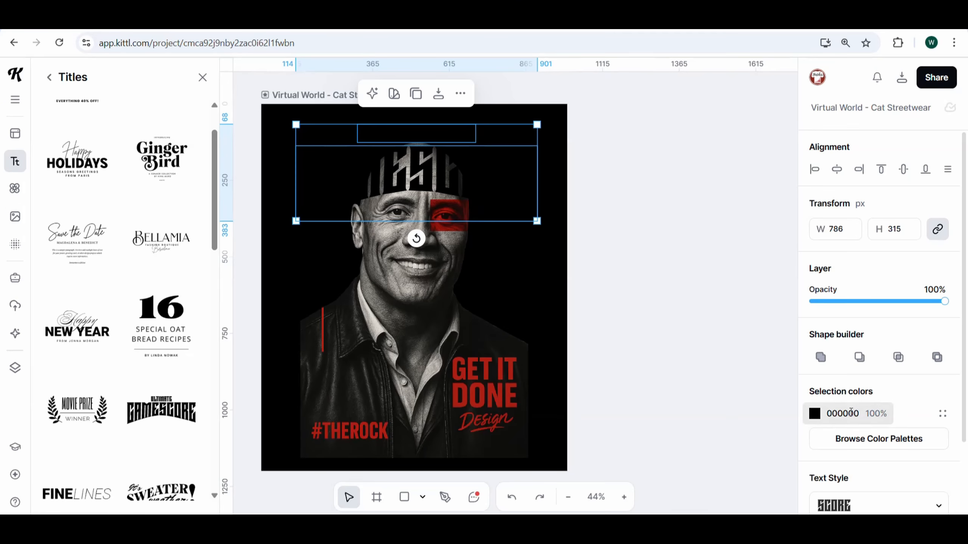
Recolour the title to the red AB1E14 sampled from the GET IT DONE lettering and move it slightly up
{"action": "left_click", "coordinate": [857, 439]}
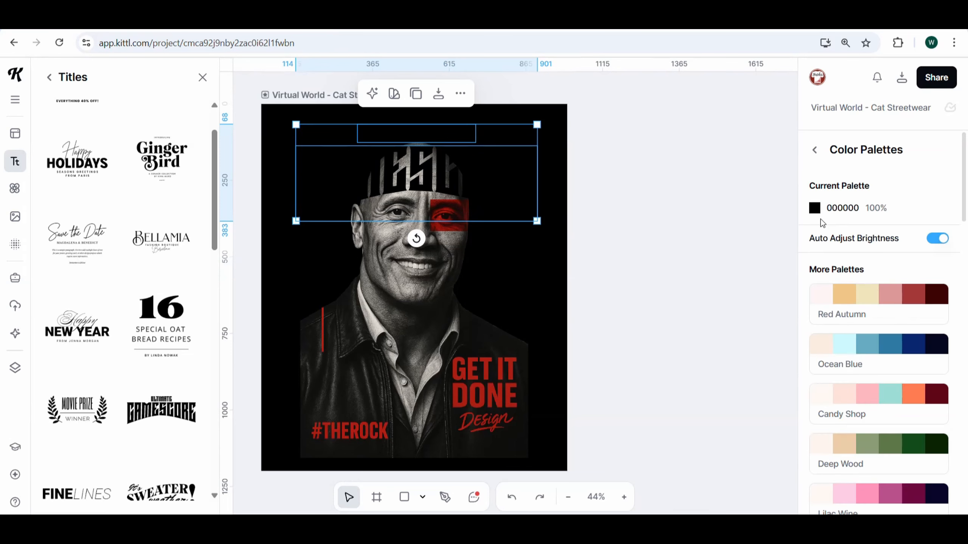
{"action": "left_click", "coordinate": [815, 208]}
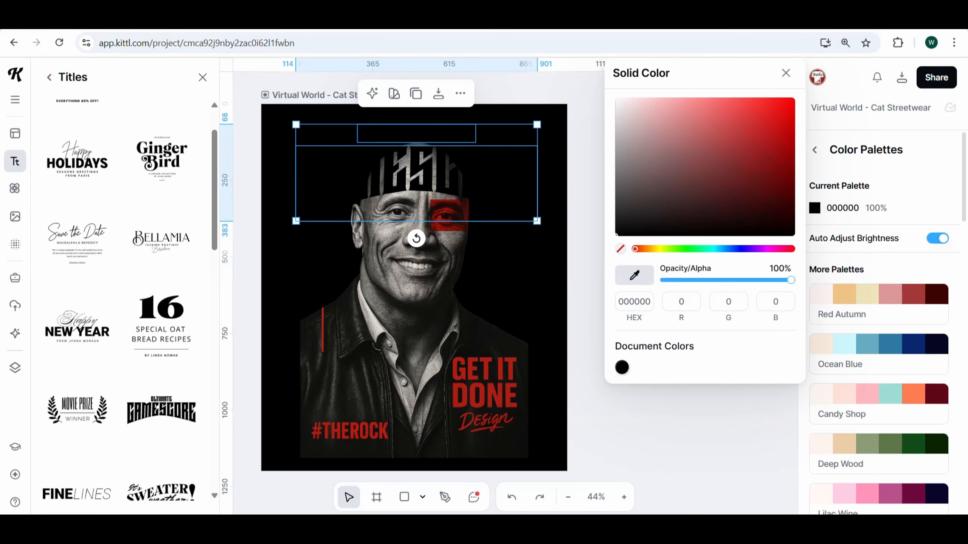
{"action": "left_click", "coordinate": [464, 394]}
{"action": "left_click", "coordinate": [568, 293]}
{"action": "left_click_drag", "start_coordinate": [477, 177], "coordinate": [475, 169]}
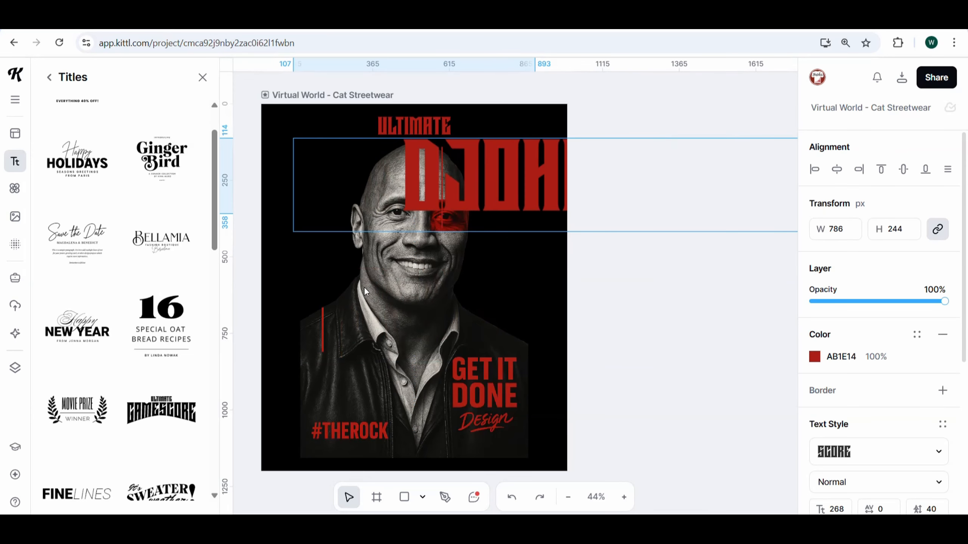
Replace the title's large line with "johnson" and its small upper line with "dwayne johnson"
{"action": "left_click", "coordinate": [671, 353]}
{"action": "double_click", "coordinate": [423, 130]}
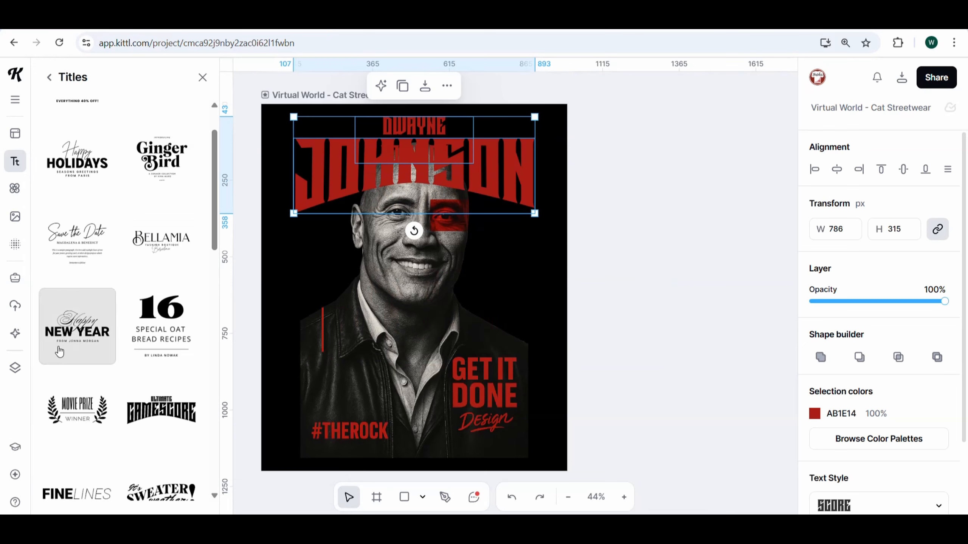
Move the Ultimate Gamescore title group below the illustration image in the layer order
{"action": "left_click", "coordinate": [14, 367]}
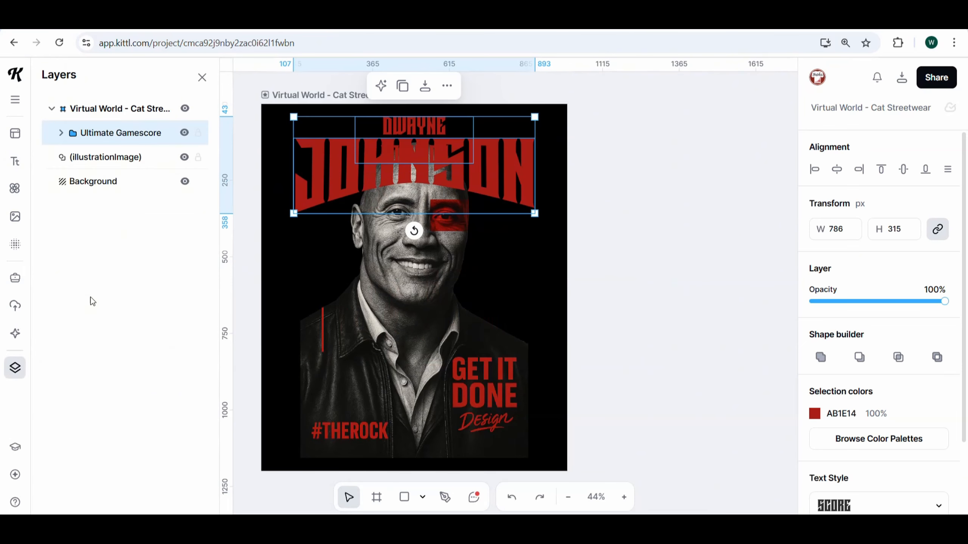
{"action": "left_click", "coordinate": [59, 133]}
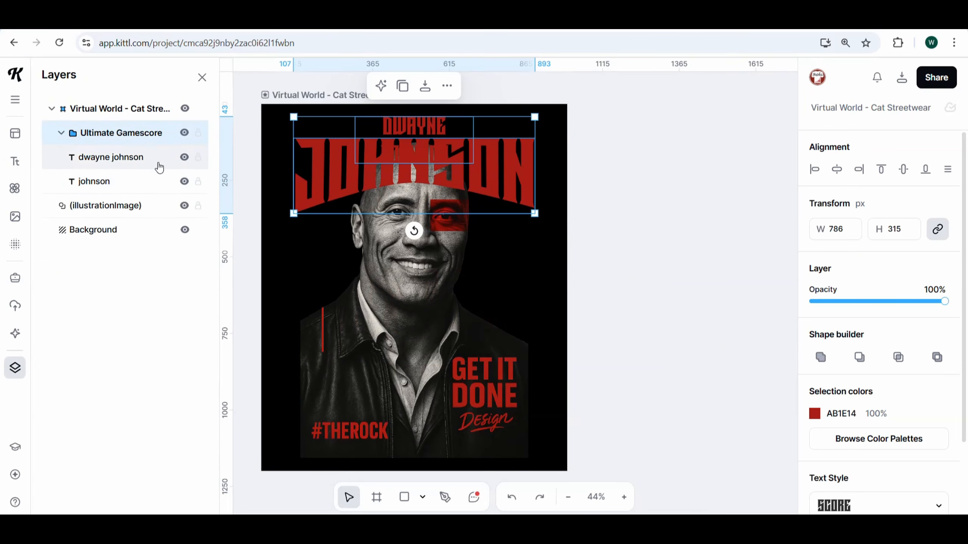
{"action": "left_click_drag", "start_coordinate": [149, 142], "coordinate": [113, 171]}
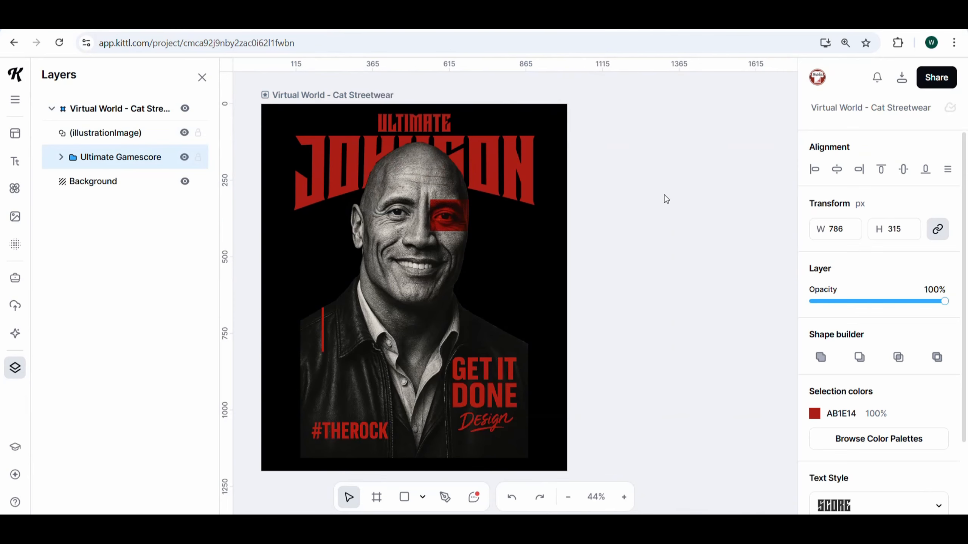
{"action": "left_click", "coordinate": [665, 198]}
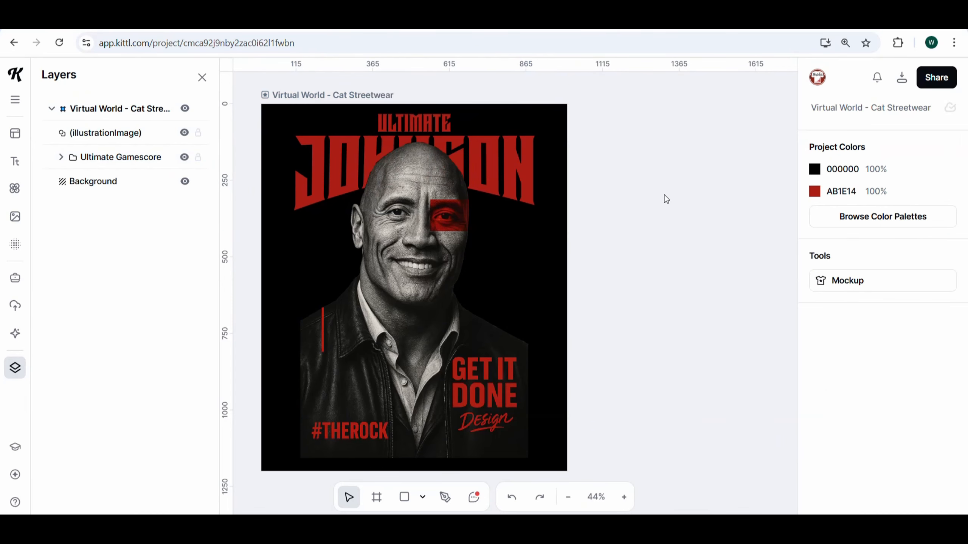
Try to place an ungrouped copy of the title below the original and remove the copied JOHNSON text
{"action": "left_click", "coordinate": [519, 167]}
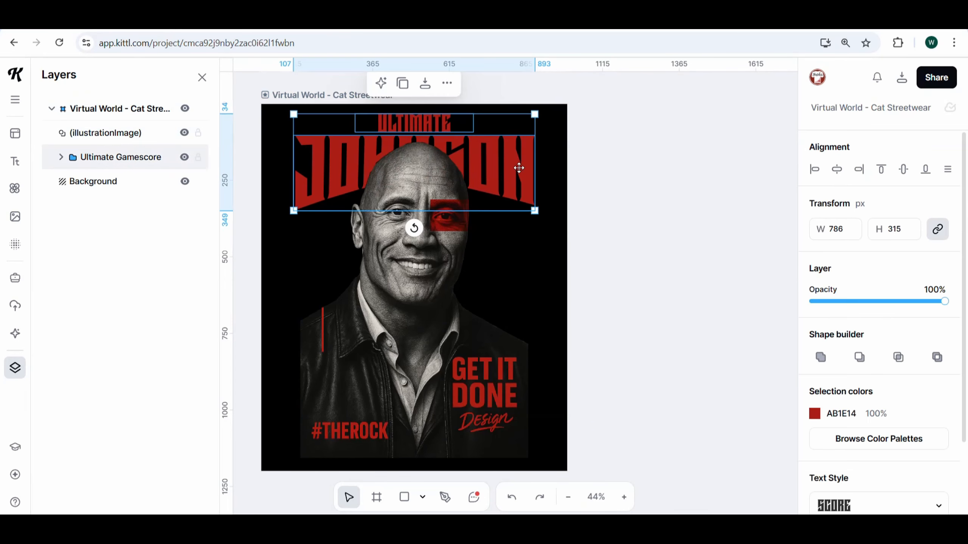
{"action": "right_click", "coordinate": [518, 230]}
{"action": "left_click_drag", "start_coordinate": [519, 168], "coordinate": [499, 236]}
{"action": "left_click", "coordinate": [552, 296]}
{"action": "key", "text": "Escape"}
{"action": "left_click", "coordinate": [518, 236]}
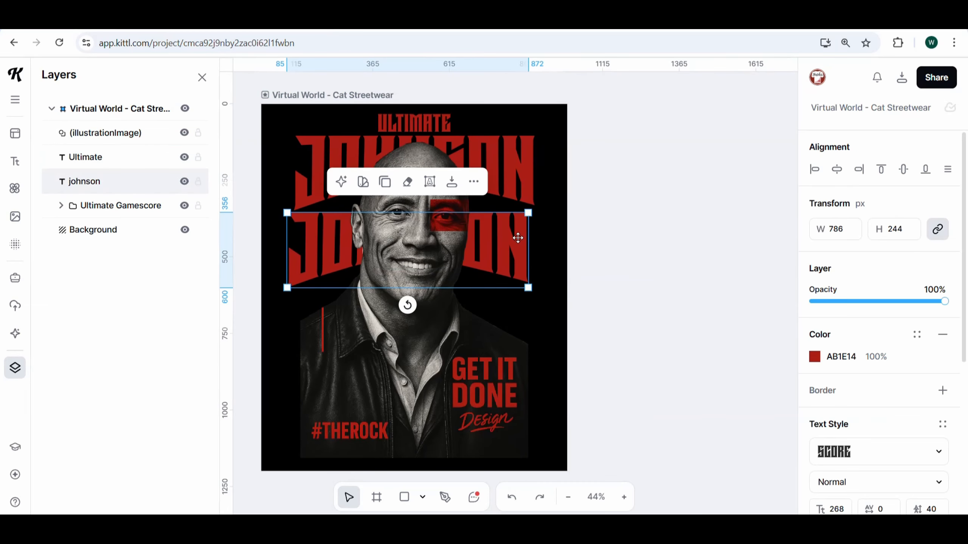
{"action": "key", "text": "Delete"}
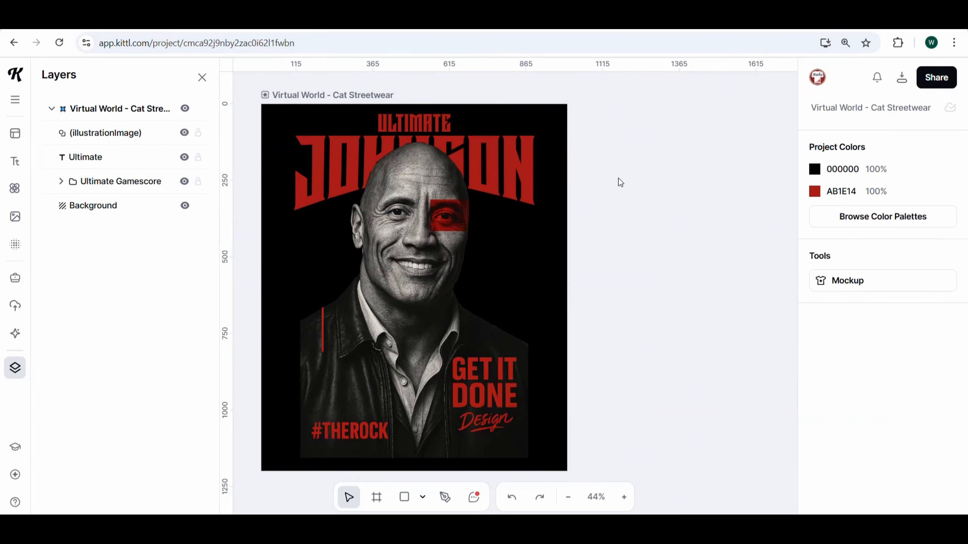
Ungroup the original Ultimate Gamescore title and select its JOHNSON text
{"action": "left_click", "coordinate": [520, 167]}
{"action": "right_click", "coordinate": [491, 168]}
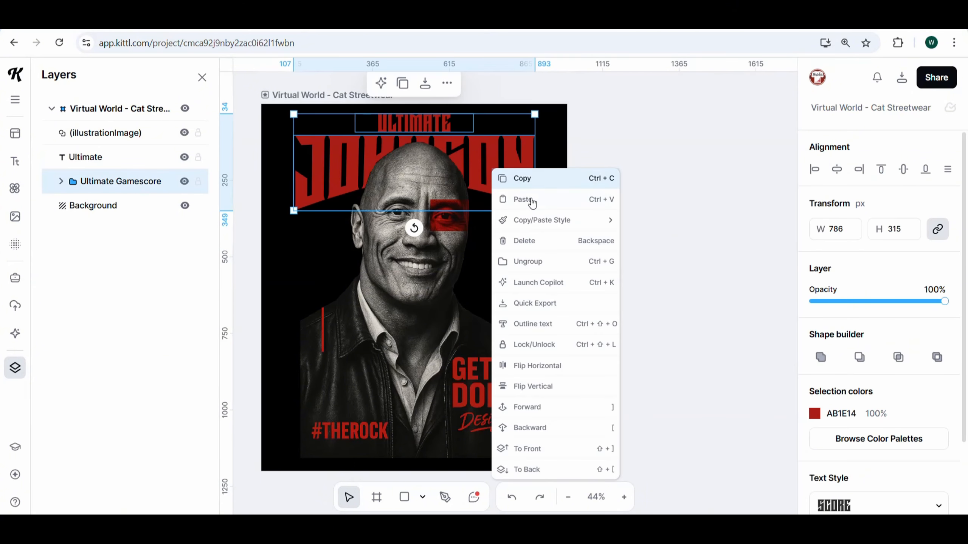
{"action": "left_click", "coordinate": [541, 261]}
{"action": "left_click", "coordinate": [509, 168]}
{"action": "scroll", "coordinate": [916, 415], "scroll_direction": "down", "scroll_amount": 3}
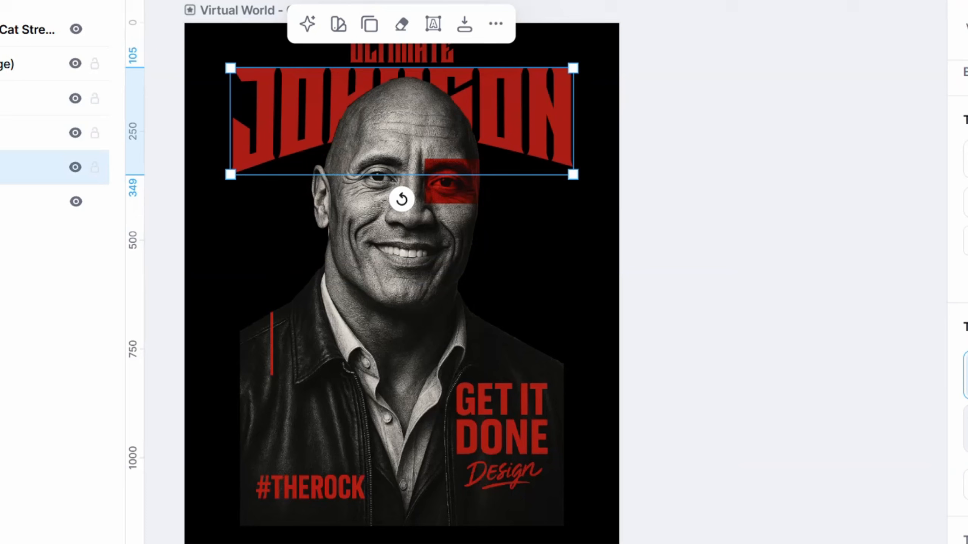
Remove the curved transformation from the JOHNSON title text and widen its text box
{"action": "left_click", "coordinate": [966, 327]}
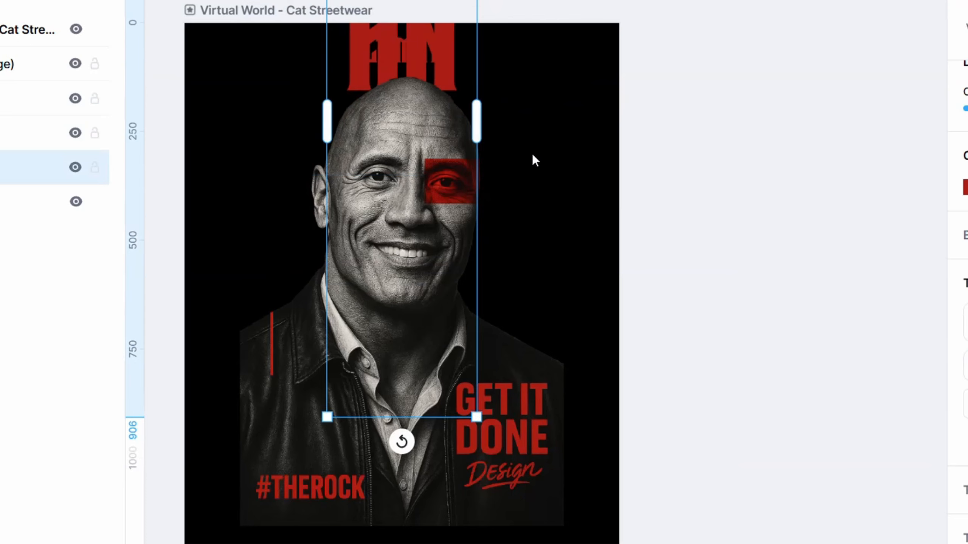
{"action": "left_click_drag", "start_coordinate": [477, 133], "coordinate": [691, 167]}
{"action": "left_click_drag", "start_coordinate": [513, 77], "coordinate": [496, 260]}
{"action": "left_click_drag", "start_coordinate": [316, 155], "coordinate": [197, 157]}
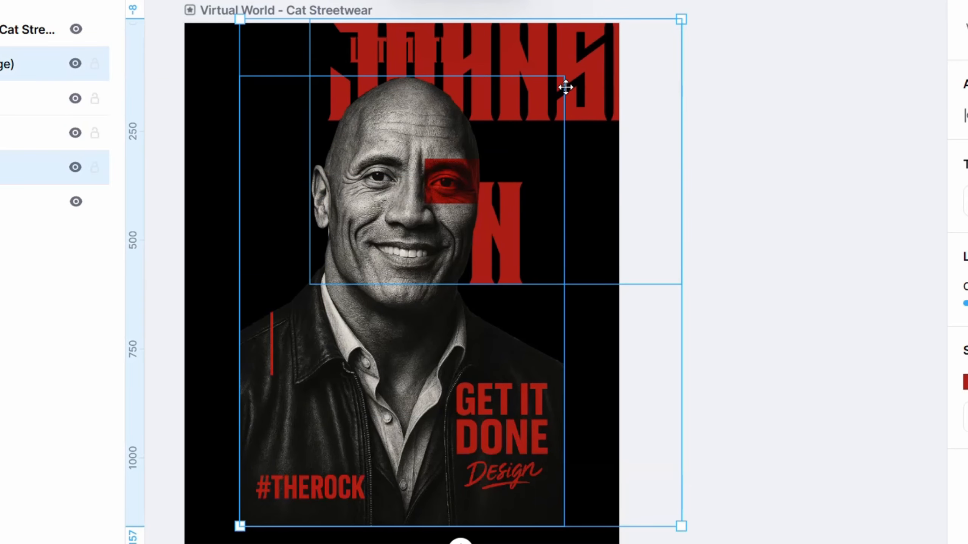
{"action": "left_click", "coordinate": [772, 101]}
Fit JOHNSON on one straight line and position it across the artboard behind the head, below the small upper line
{"action": "left_click_drag", "start_coordinate": [343, 122], "coordinate": [308, 190]}
{"action": "left_click_drag", "start_coordinate": [278, 221], "coordinate": [185, 221]}
{"action": "left_click_drag", "start_coordinate": [515, 145], "coordinate": [514, 123]}
{"action": "left_click", "coordinate": [391, 17]}
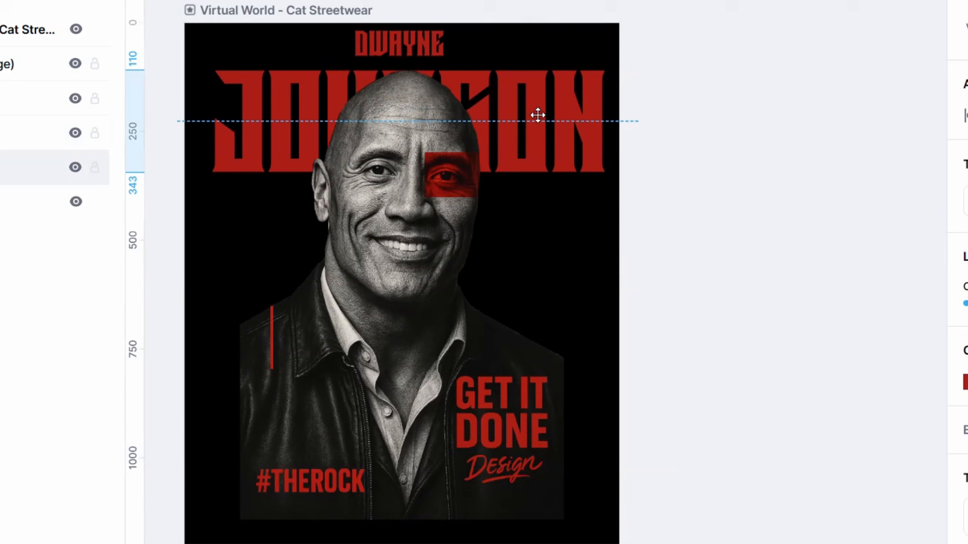
Duplicate the JOHNSON line downward twice, scaling it down to make a stack of three evenly spaced lines behind the portrait
{"action": "left_click_drag", "start_coordinate": [536, 112], "coordinate": [576, 229]}
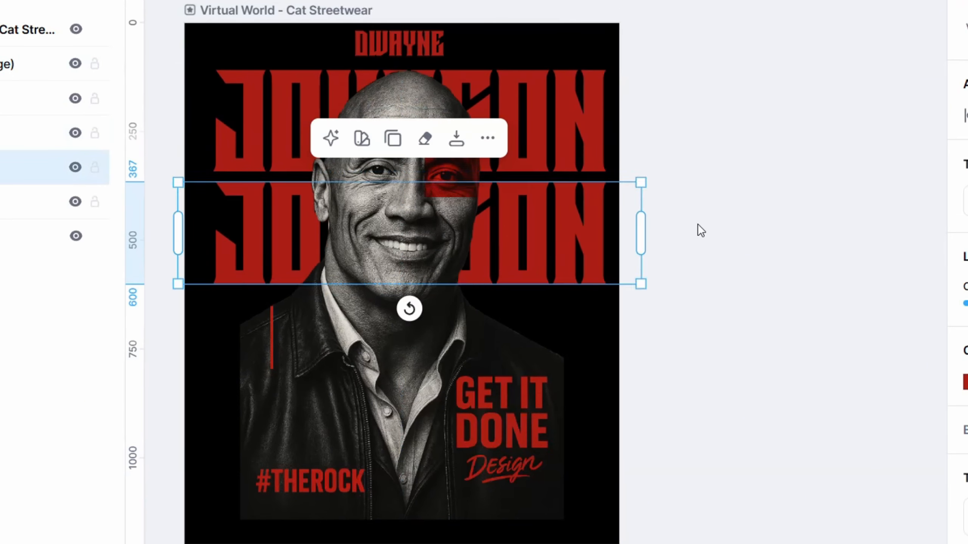
{"action": "left_click", "coordinate": [700, 231]}
{"action": "left_click", "coordinate": [600, 88]}
{"action": "left_click_drag", "start_coordinate": [642, 69], "coordinate": [558, 111]}
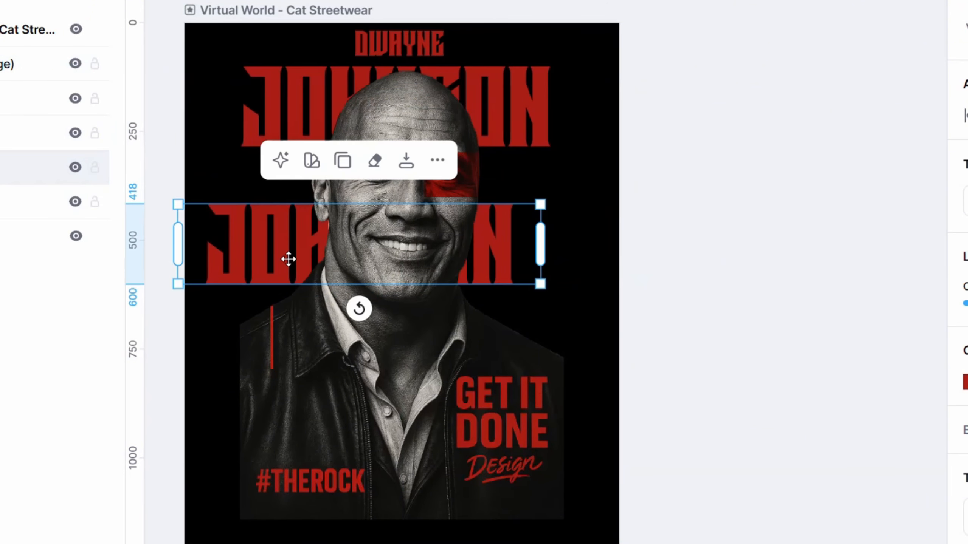
{"action": "left_click_drag", "start_coordinate": [287, 259], "coordinate": [305, 298]}
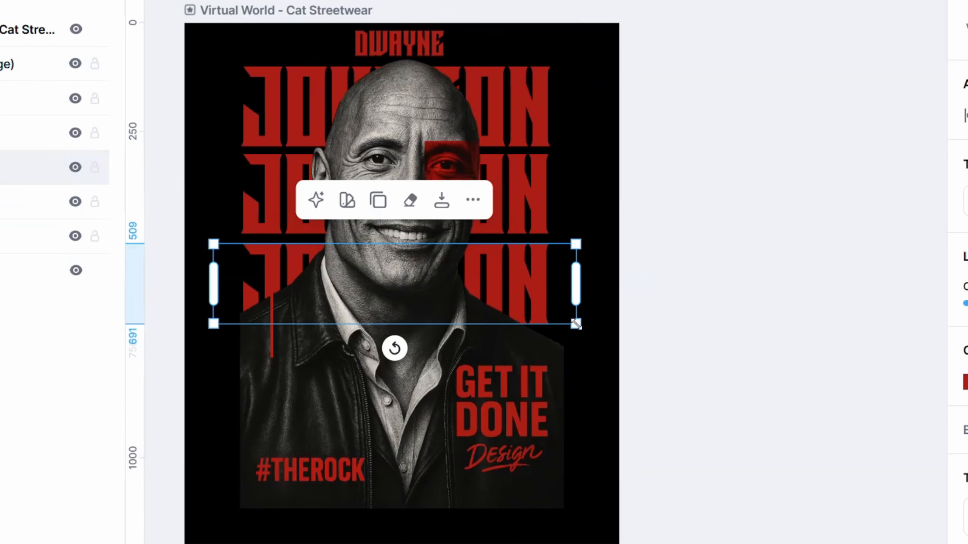
Enlarge each of the three stacked JOHNSON lines slightly so their widths match
{"action": "left_click_drag", "start_coordinate": [576, 323], "coordinate": [598, 329]}
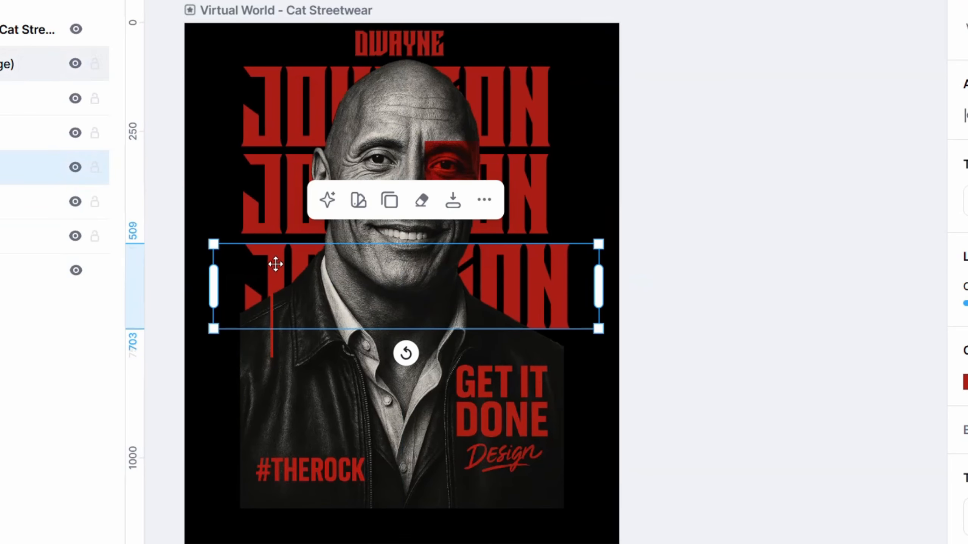
{"action": "left_click", "coordinate": [274, 217]}
{"action": "left_click_drag", "start_coordinate": [577, 234], "coordinate": [598, 238]}
{"action": "left_click", "coordinate": [531, 86]}
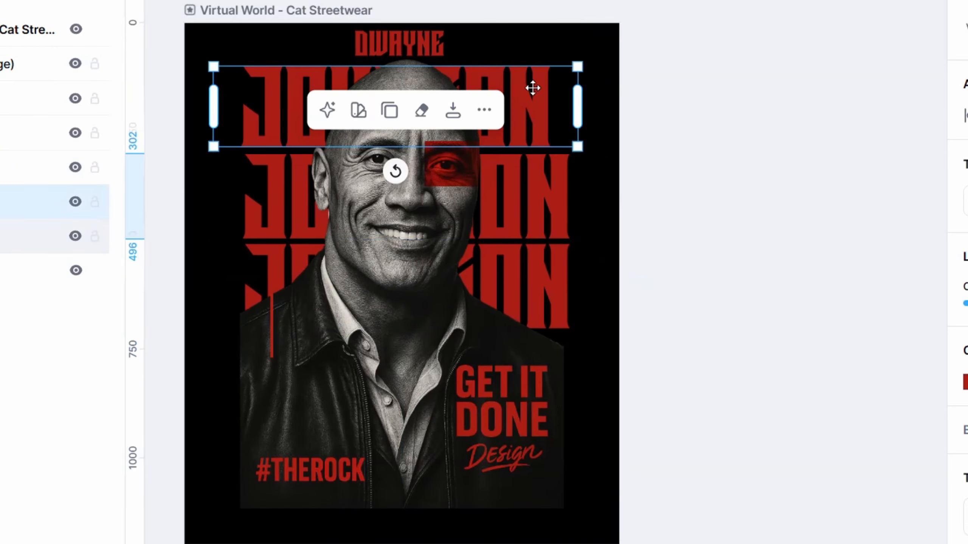
{"action": "mouse_move", "coordinate": [586, 66]}
{"action": "left_mouse_down"}
{"action": "mouse_move", "coordinate": [612, 61]}
{"action": "mouse_move", "coordinate": [591, 69]}
{"action": "left_mouse_up"}
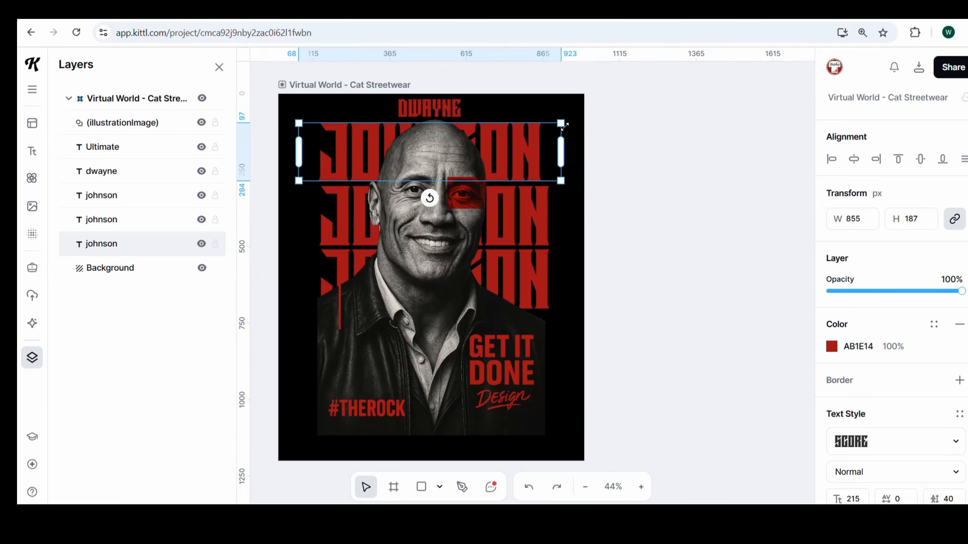
{"action": "left_click_drag", "start_coordinate": [564, 126], "coordinate": [568, 121]}
Add a straight line shape, turn it vertical and place it over the J letters, reaching down to the jacket
{"action": "left_click", "coordinate": [32, 178]}
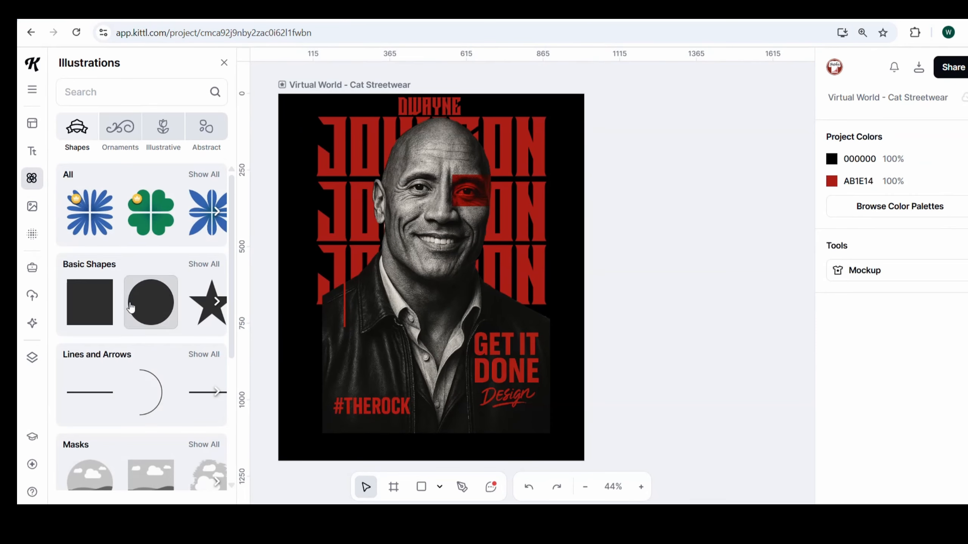
{"action": "left_click", "coordinate": [106, 397]}
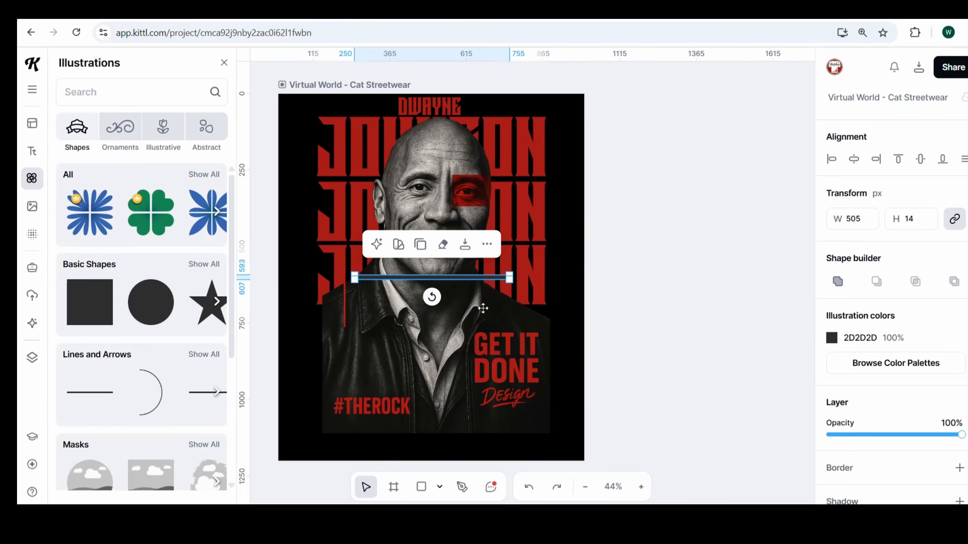
{"action": "left_click_drag", "start_coordinate": [433, 302], "coordinate": [345, 333]}
{"action": "left_click", "coordinate": [624, 255]}
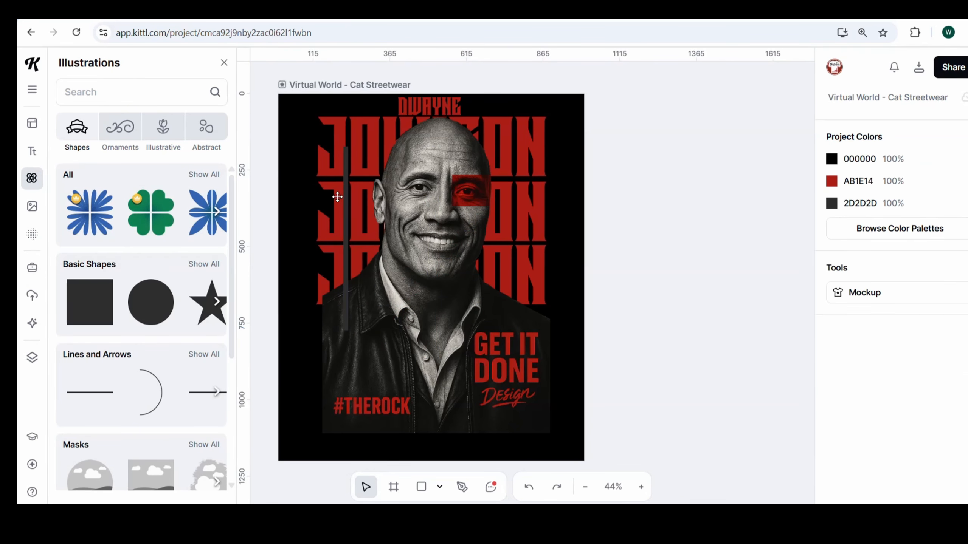
{"action": "left_click", "coordinate": [348, 205]}
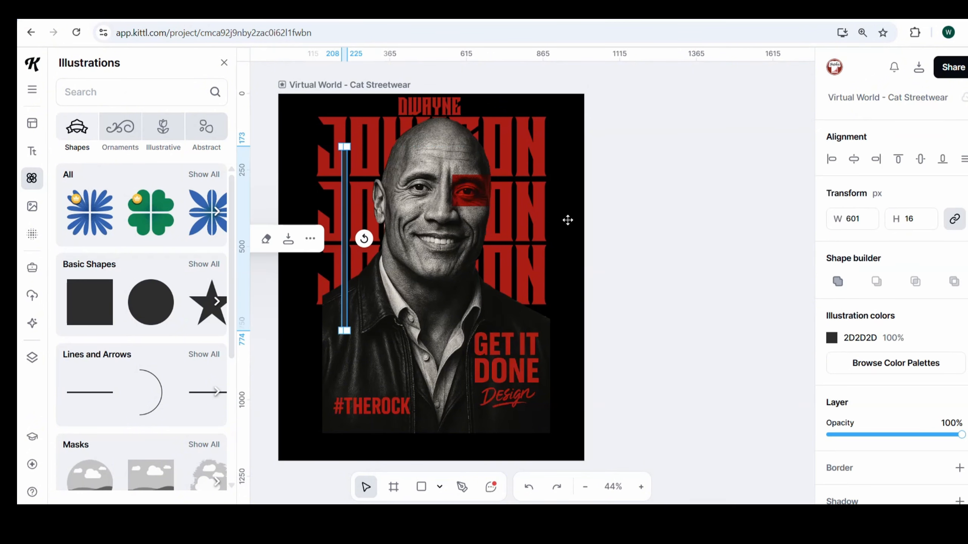
Recolor the vertical line with the poster's red, A01C13, sampled from the artwork
{"action": "left_click", "coordinate": [687, 220]}
{"action": "left_click", "coordinate": [345, 217]}
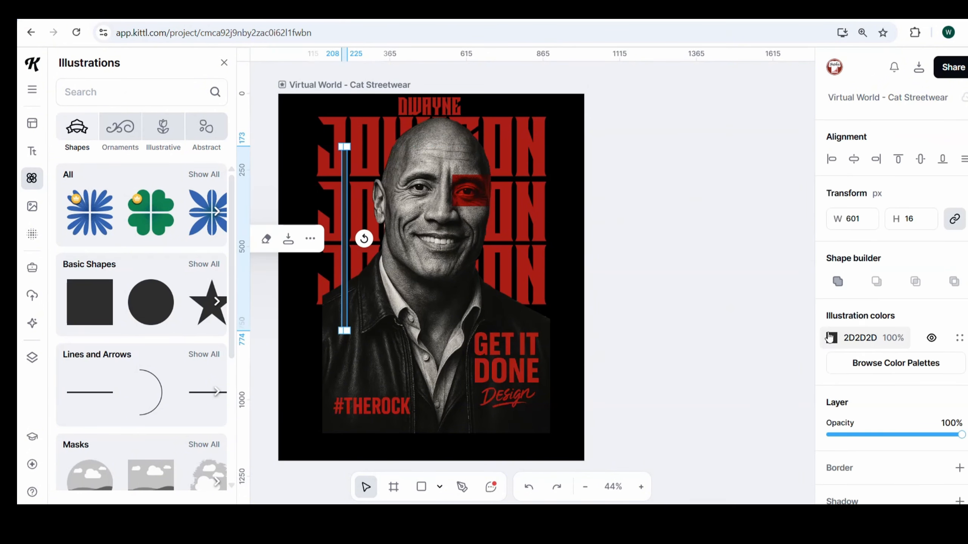
{"action": "left_click", "coordinate": [832, 338]}
{"action": "left_click", "coordinate": [659, 402]}
{"action": "left_click", "coordinate": [381, 399]}
{"action": "left_click", "coordinate": [604, 228]}
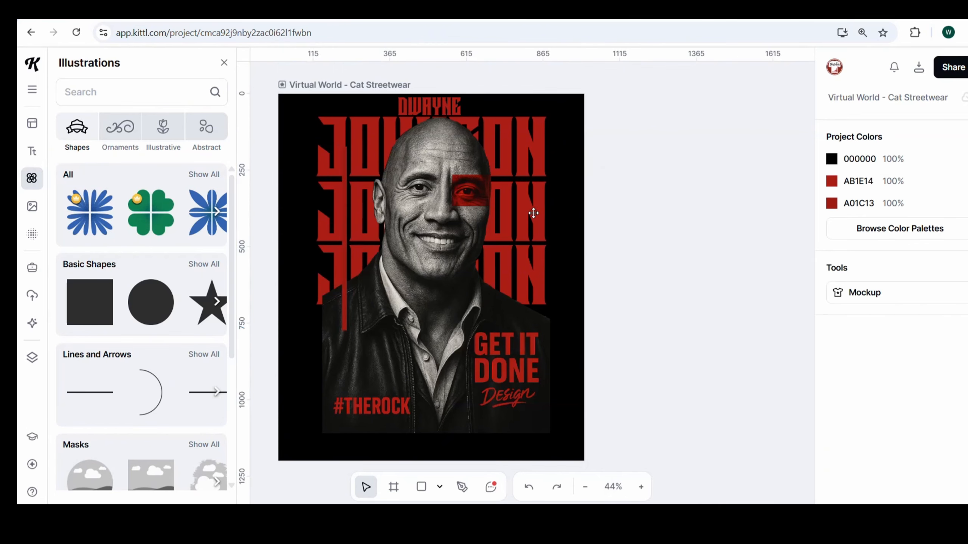
Turn the middle JOHNSON line into an outline: remove its fill and add an A01C13 border with a weight of about 15.3
{"action": "left_click", "coordinate": [533, 212]}
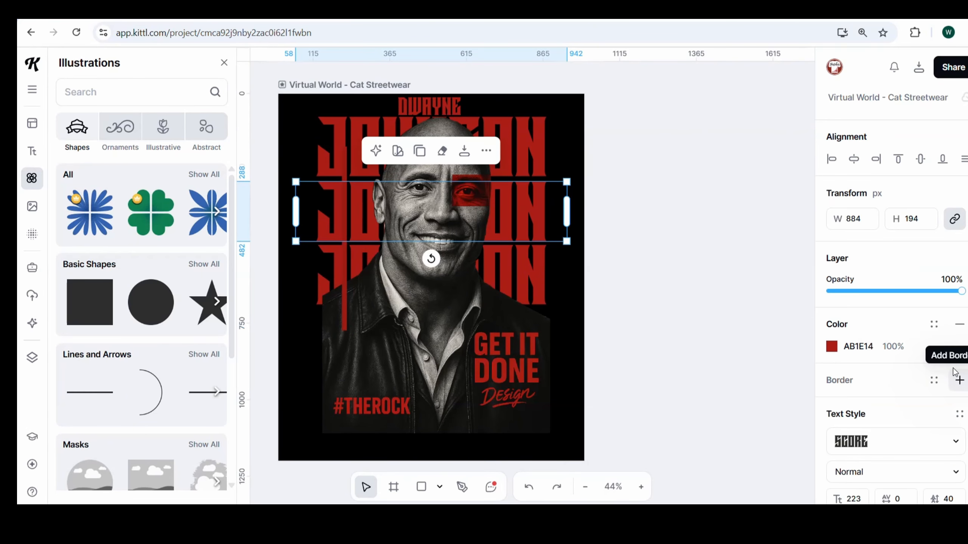
{"action": "left_click", "coordinate": [959, 325]}
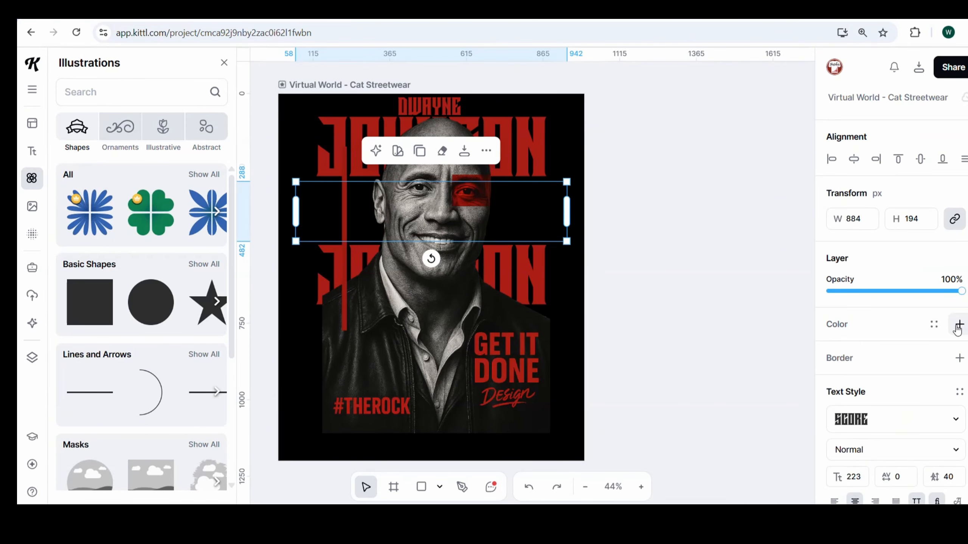
{"action": "left_click", "coordinate": [958, 359]}
{"action": "left_click", "coordinate": [832, 380]}
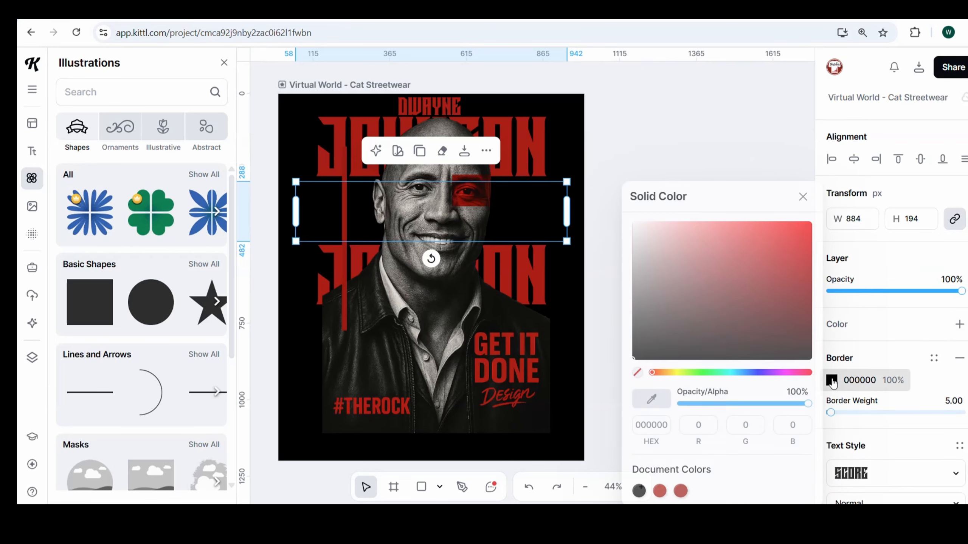
{"action": "left_click", "coordinate": [680, 492]}
{"action": "left_click_drag", "start_coordinate": [831, 412], "coordinate": [828, 414]}
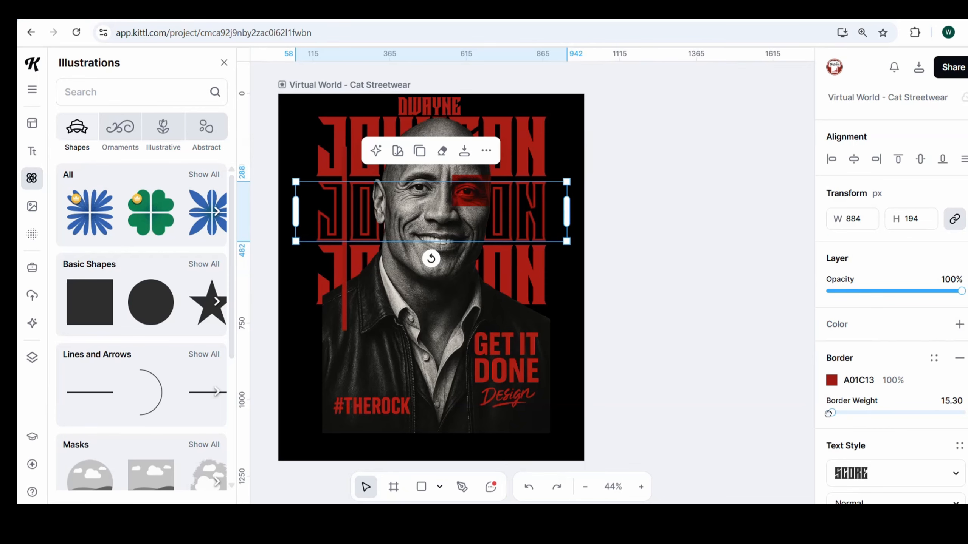
Place a second vertical red line beside the first one, extending lower over the jacket
{"action": "left_click", "coordinate": [667, 378]}
{"action": "left_click_drag", "start_coordinate": [346, 323], "coordinate": [352, 360]}
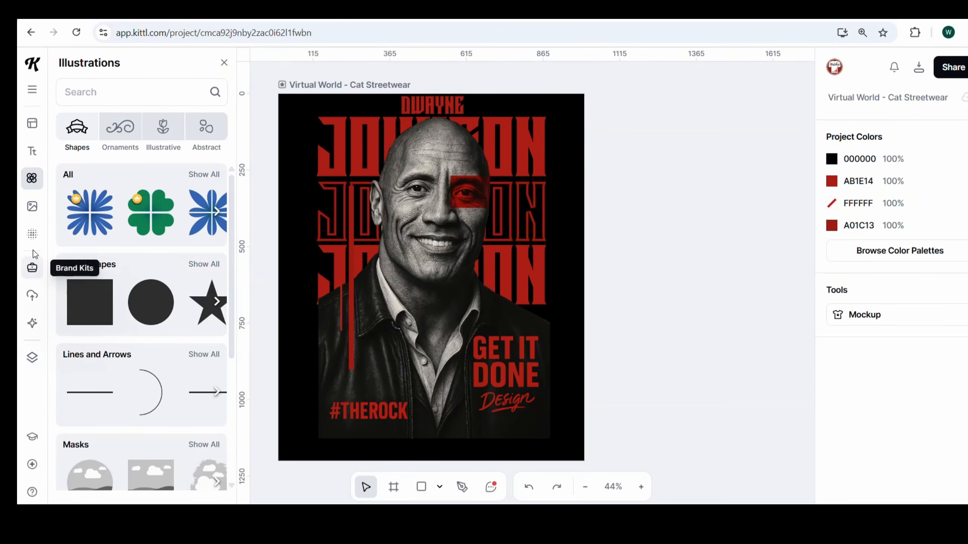
Try several grunge textures over the whole artboard
{"action": "left_click", "coordinate": [33, 233]}
{"action": "scroll", "coordinate": [119, 233], "scroll_direction": "down", "scroll_amount": 3}
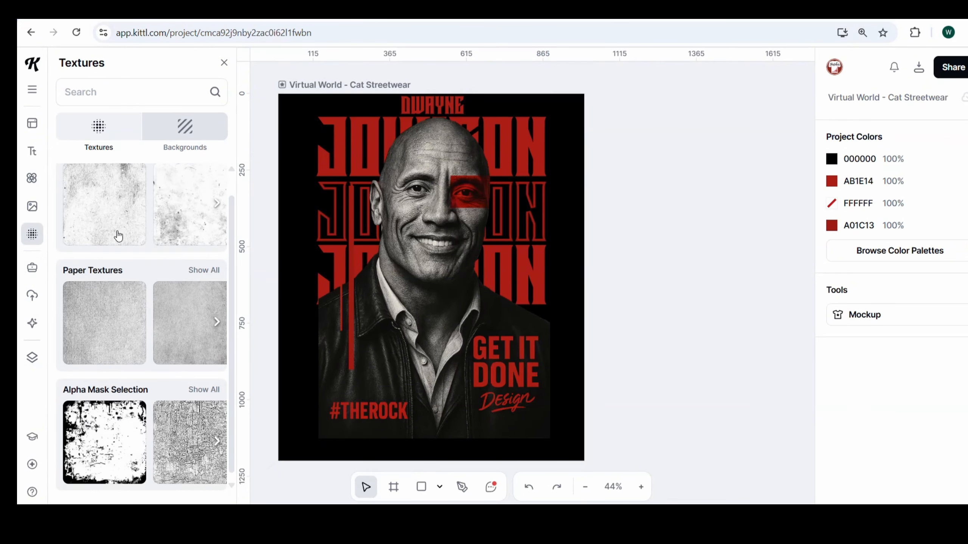
{"action": "scroll", "coordinate": [111, 225], "scroll_direction": "up", "scroll_amount": 3}
{"action": "left_click", "coordinate": [109, 224]}
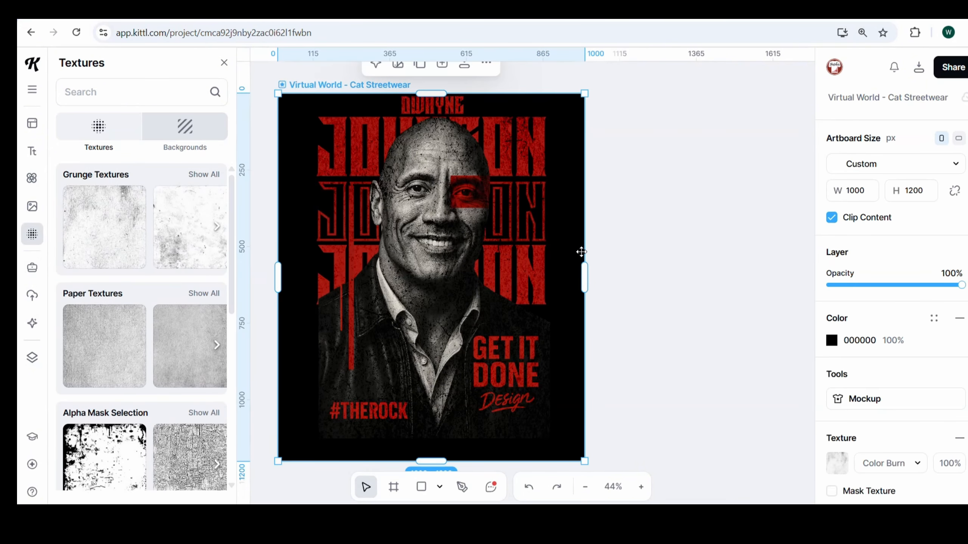
{"action": "left_click", "coordinate": [196, 243]}
{"action": "left_click", "coordinate": [210, 176]}
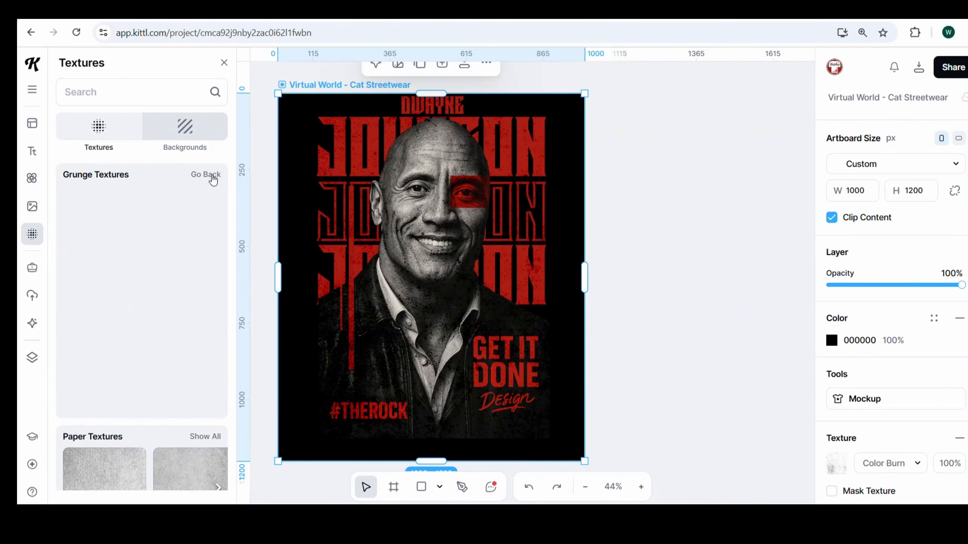
{"action": "scroll", "coordinate": [111, 344], "scroll_direction": "down", "scroll_amount": 3}
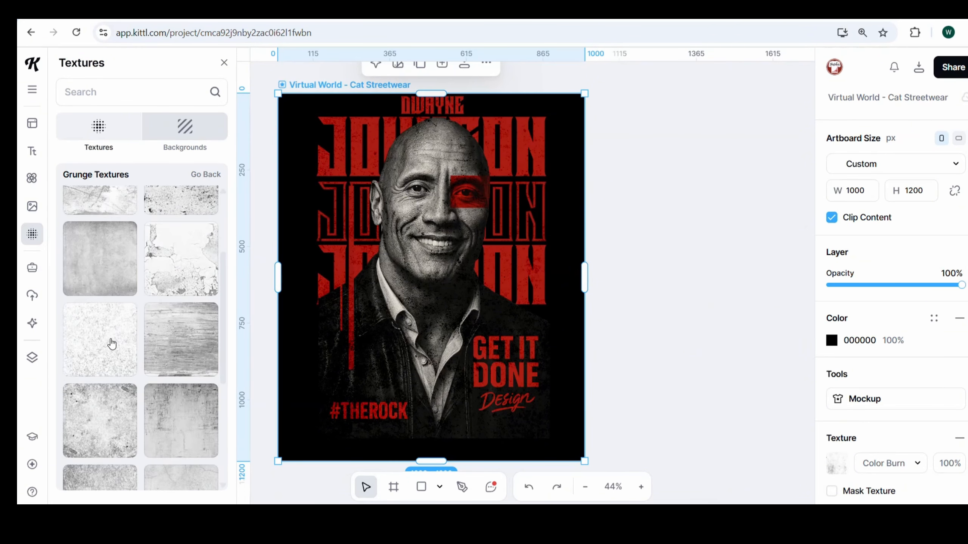
{"action": "left_click", "coordinate": [111, 344]}
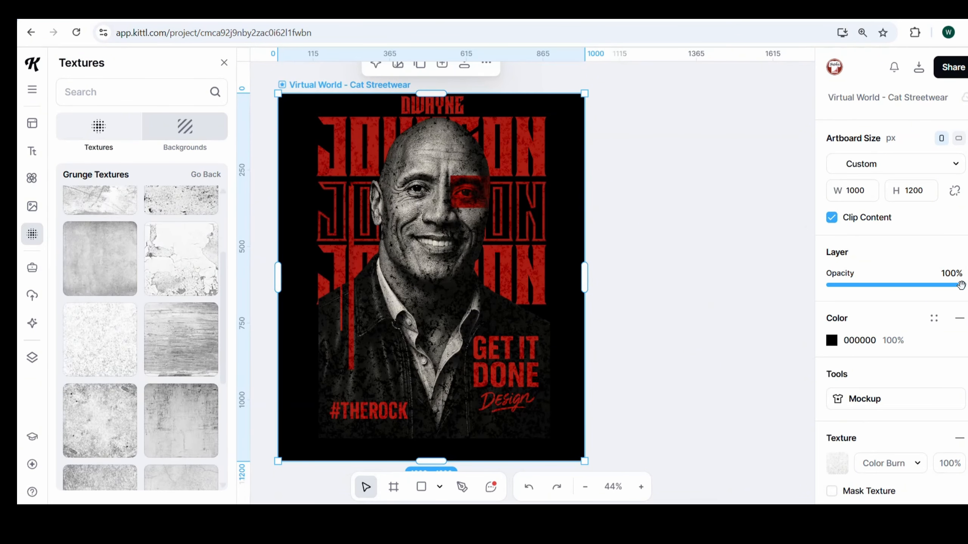
{"action": "mouse_move", "coordinate": [961, 286]}
{"action": "left_mouse_down"}
{"action": "mouse_move", "coordinate": [951, 287]}
{"action": "mouse_move", "coordinate": [964, 285]}
{"action": "left_mouse_up"}
{"action": "scroll", "coordinate": [182, 324], "scroll_direction": "down", "scroll_amount": 5}
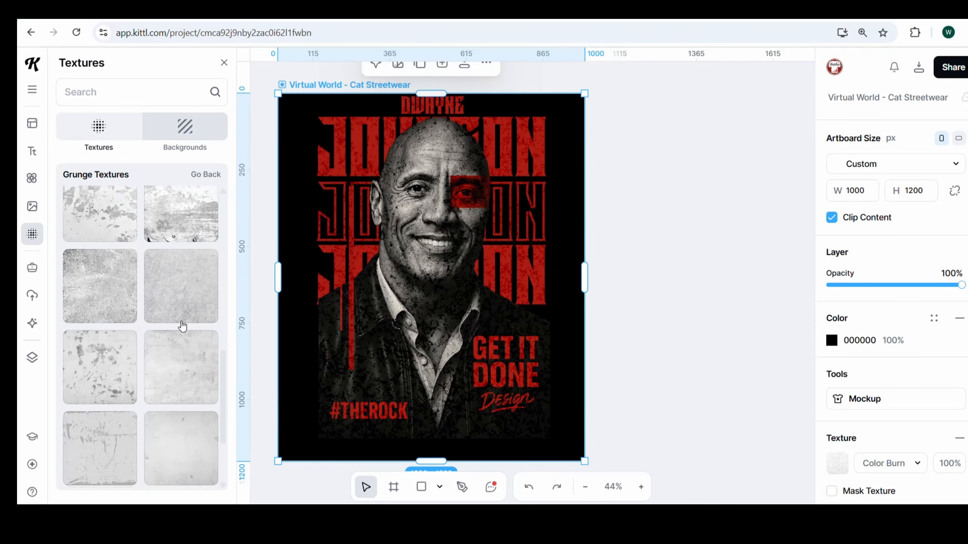
Browse the grain and other texture collections and replace the artboard's grunge texture with a denser gray one
{"action": "left_click", "coordinate": [213, 176]}
{"action": "scroll", "coordinate": [167, 233], "scroll_direction": "down", "scroll_amount": 10}
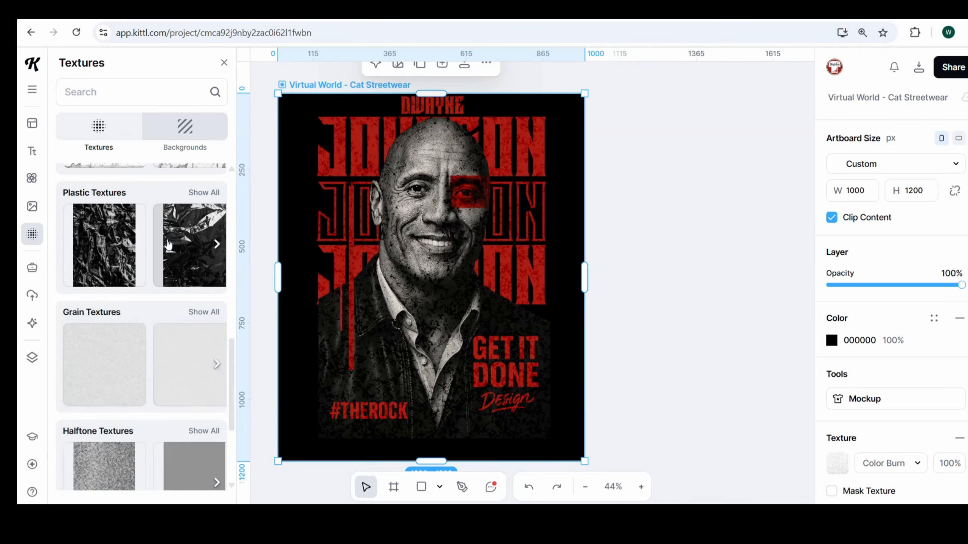
{"action": "scroll", "coordinate": [169, 245], "scroll_direction": "down", "scroll_amount": 3}
{"action": "left_click", "coordinate": [212, 187]}
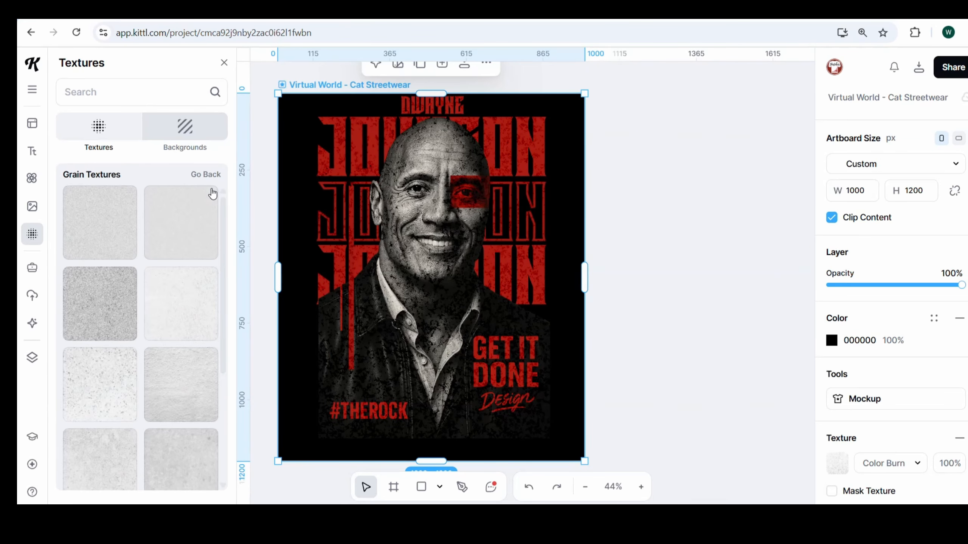
{"action": "scroll", "coordinate": [210, 194], "scroll_direction": "down", "scroll_amount": 1}
{"action": "left_click", "coordinate": [203, 179]}
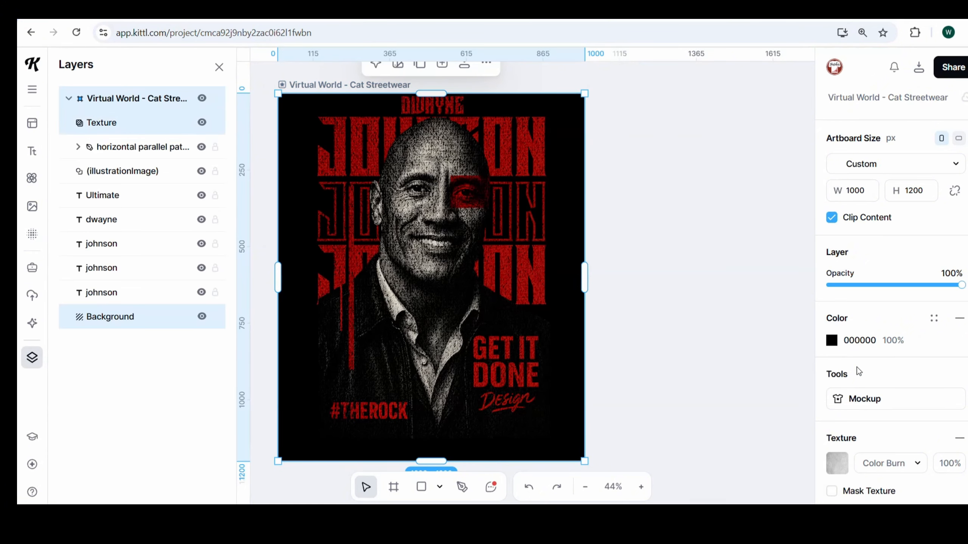
Set the artboard texture's blend mode to Multiply
{"action": "scroll", "coordinate": [958, 304], "scroll_direction": "down", "scroll_amount": 3}
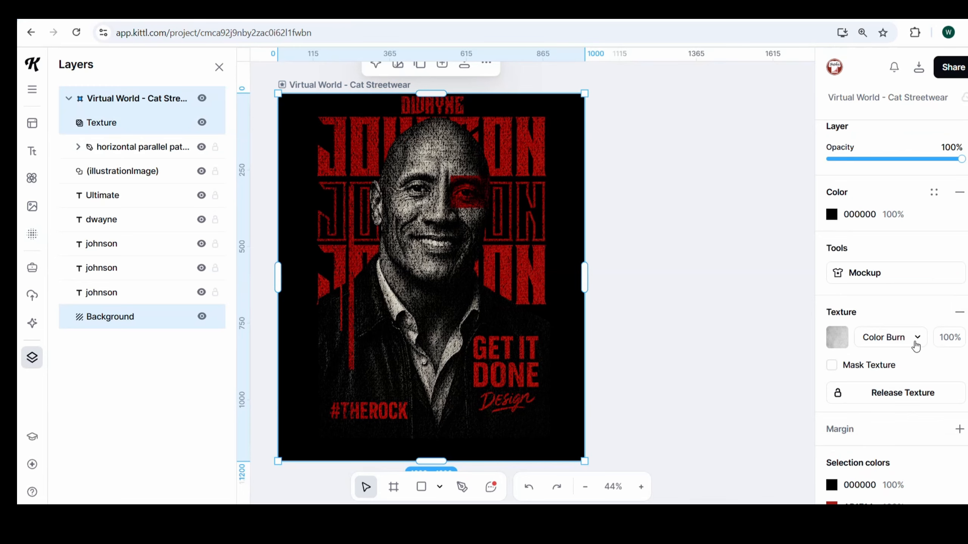
{"action": "left_click", "coordinate": [916, 345]}
{"action": "left_click", "coordinate": [873, 175]}
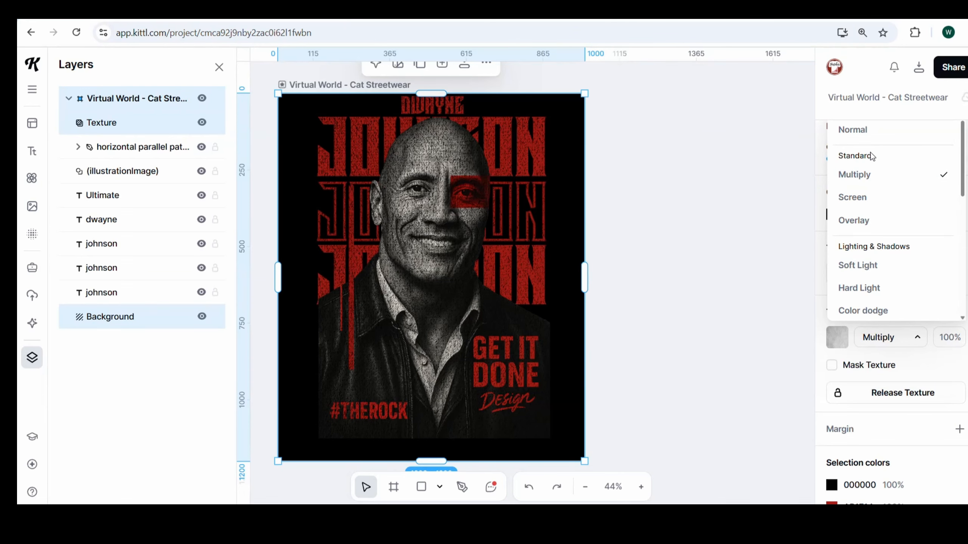
{"action": "left_click", "coordinate": [782, 298]}
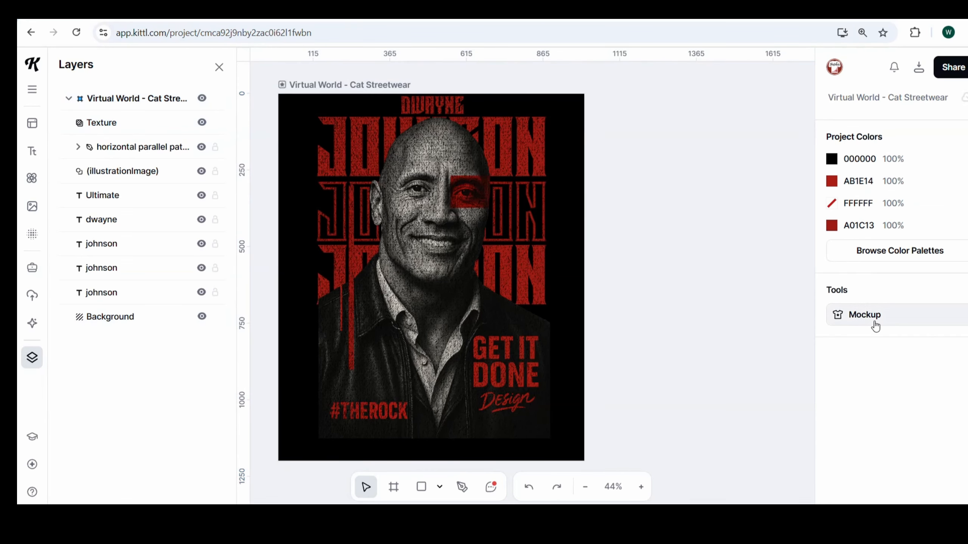
Turn on Mask Texture for the artboard's texture layer
{"action": "left_click", "coordinate": [130, 123]}
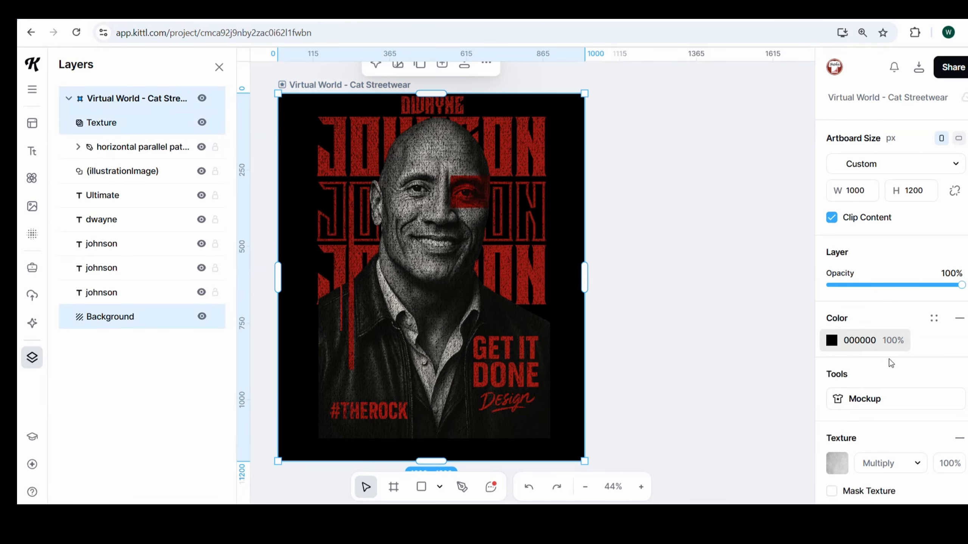
{"action": "scroll", "coordinate": [857, 396], "scroll_direction": "down", "scroll_amount": 2}
{"action": "scroll", "coordinate": [832, 419], "scroll_direction": "down", "scroll_amount": 3}
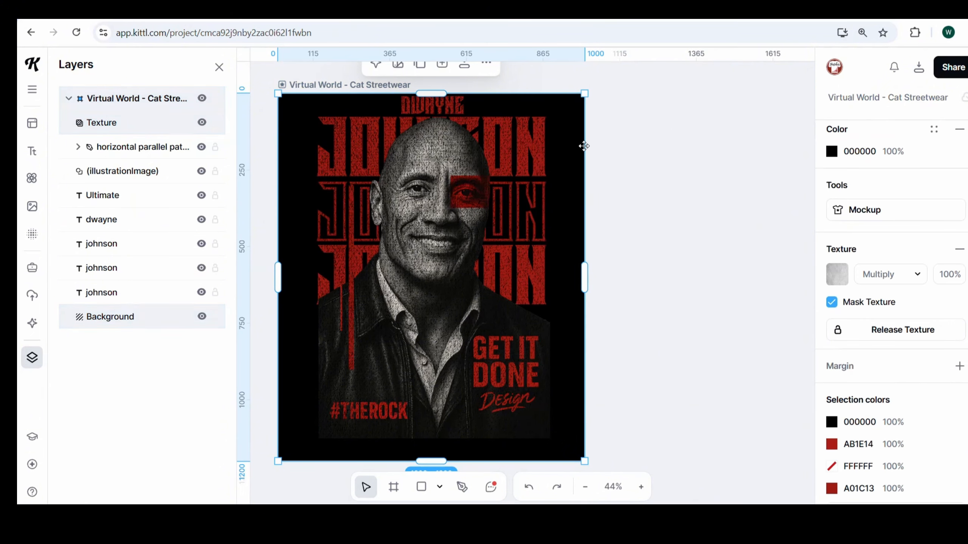
{"action": "scroll", "coordinate": [558, 169], "scroll_direction": "up", "scroll_amount": 3}
{"action": "scroll", "coordinate": [558, 169], "scroll_direction": "down", "scroll_amount": 6}
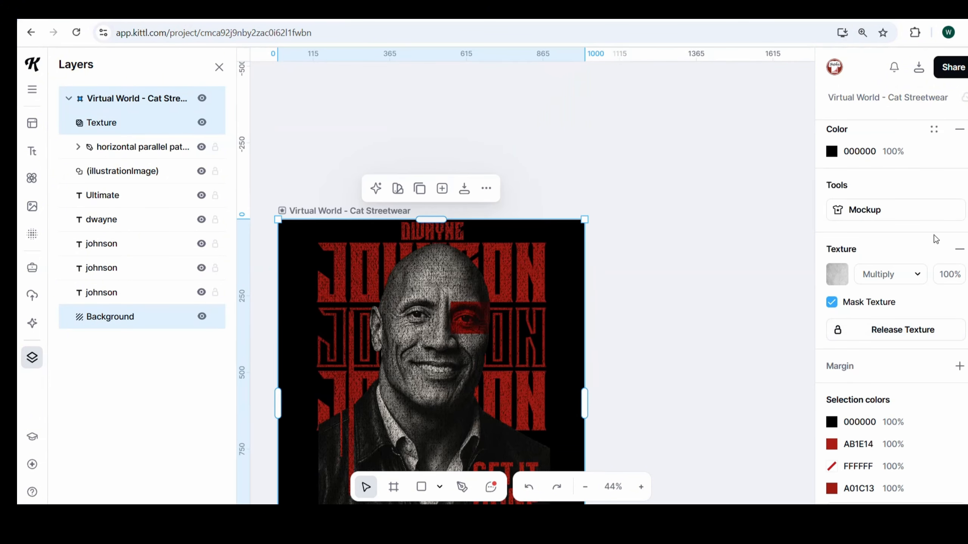
Remove the black background color from the artboard
{"action": "left_click", "coordinate": [960, 129]}
{"action": "scroll", "coordinate": [669, 217], "scroll_direction": "down", "scroll_amount": 4}
{"action": "scroll", "coordinate": [669, 216], "scroll_direction": "up", "scroll_amount": 2}
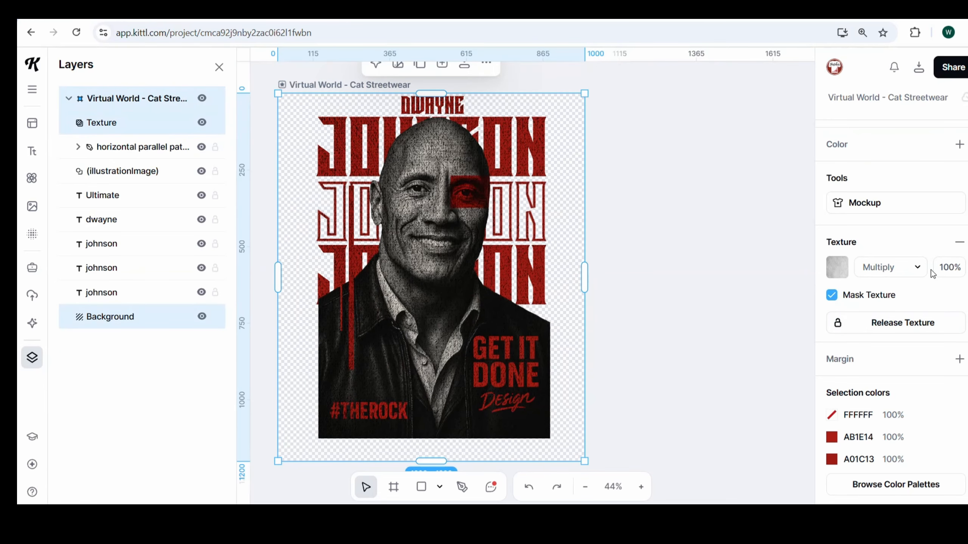
Set the artboard texture's blend mode to Color Burn and its opacity to 47%
{"action": "left_click", "coordinate": [950, 267]}
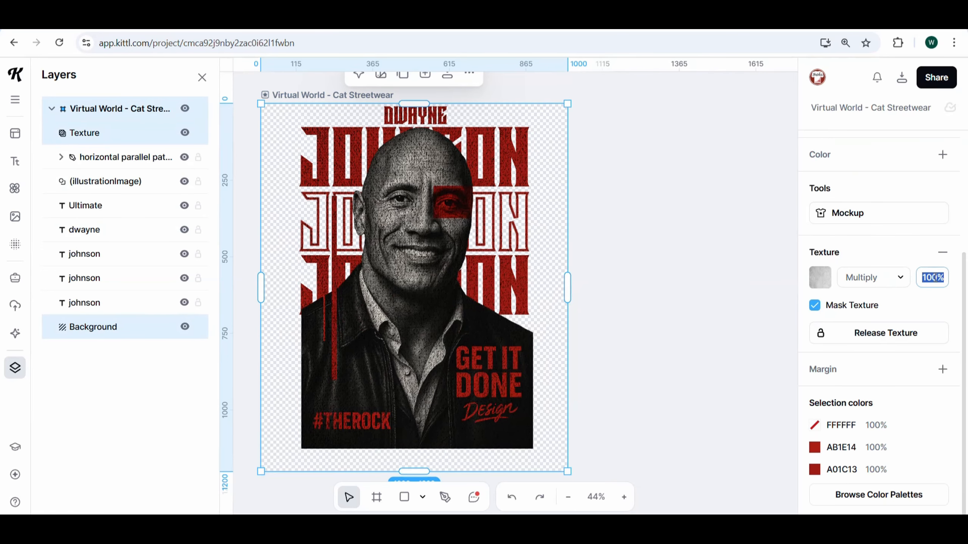
{"action": "type", "text": "94"}
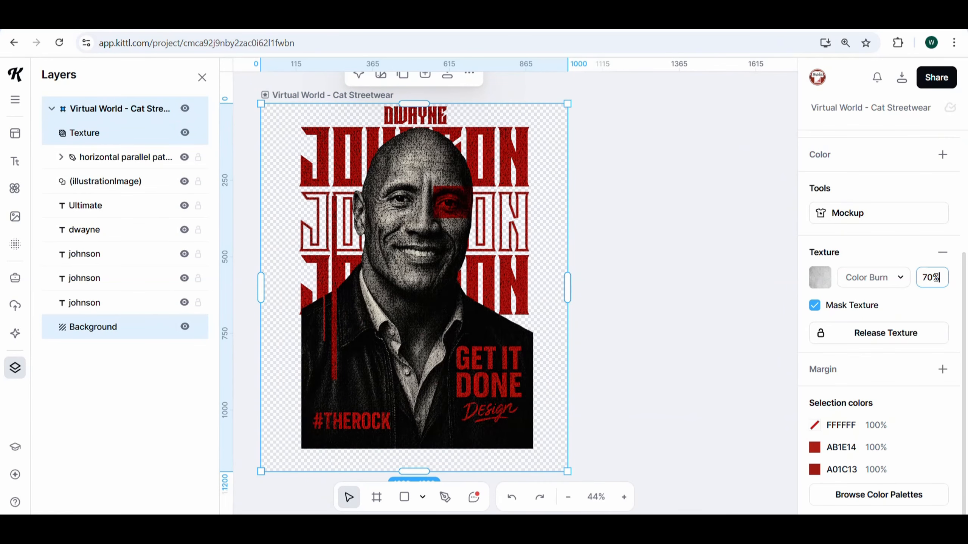
{"action": "key", "text": "Down"}
{"action": "key", "text": "Down"}
{"action": "key", "text": "Down"}
{"action": "key", "text": "Down"}
{"action": "key", "text": "Down"}
{"action": "key", "text": "Down"}
{"action": "key", "text": "Down"}
{"action": "key", "text": "Down"}
{"action": "key", "text": "Down"}
{"action": "key", "text": "Down"}
{"action": "key", "text": "Down"}
{"action": "key", "text": "Down"}
{"action": "key", "text": "Down"}
{"action": "key", "text": "Down"}
{"action": "key", "text": "Down"}
{"action": "key", "text": "Down"}
{"action": "key", "text": "Down"}
{"action": "key", "text": "Down"}
{"action": "key", "text": "Down"}
{"action": "key", "text": "Down"}
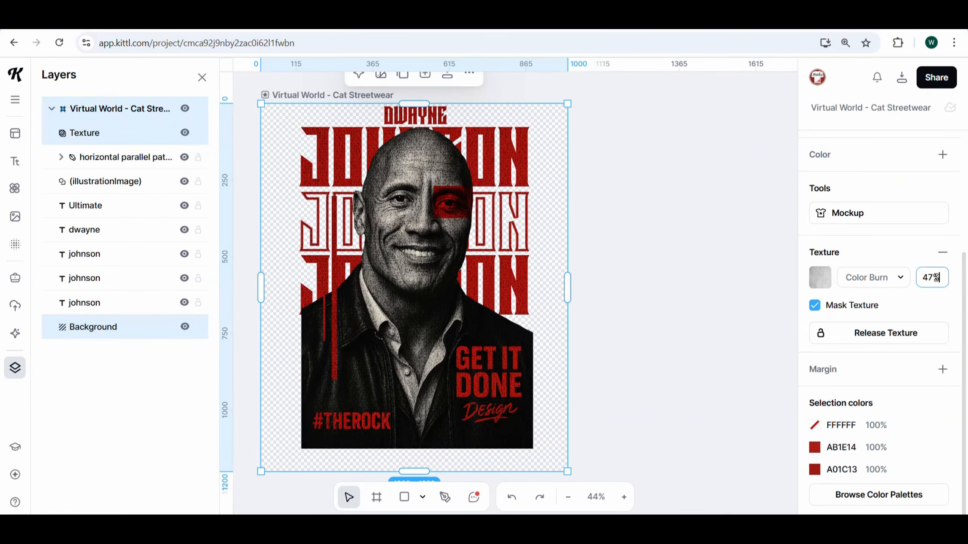
Duplicate the lowest JOHNSON title and place the copy directly below it as a fourth row
{"action": "left_click", "coordinate": [767, 371]}
{"action": "left_click", "coordinate": [522, 306]}
{"action": "left_click_drag", "start_coordinate": [522, 309], "coordinate": [526, 371]}
{"action": "left_click", "coordinate": [656, 309]}
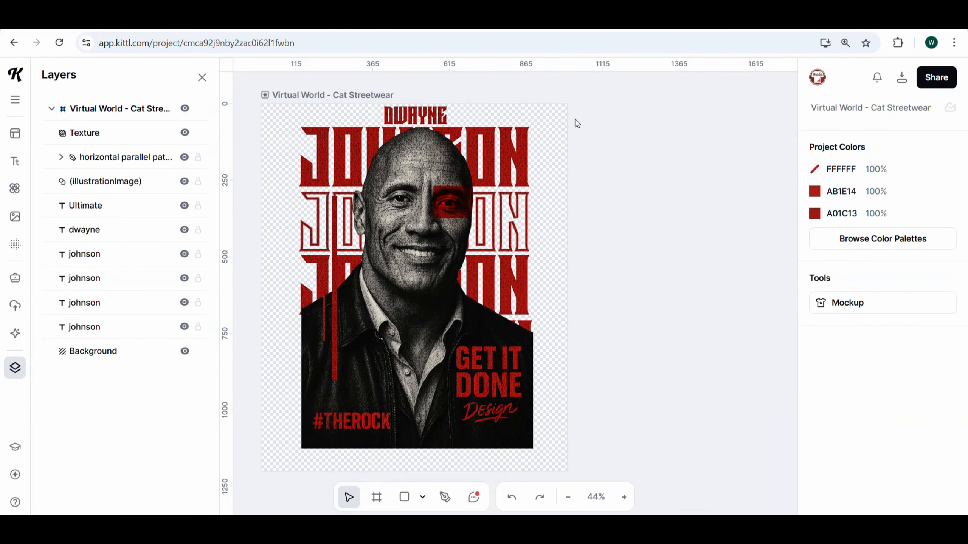
Duplicate the vertical red line, turn the copy horizontal, and place shortened lines on both sides of the DWAYNE text
{"action": "left_click", "coordinate": [335, 324]}
{"action": "key", "text": "ctrl+d"}
{"action": "left_click_drag", "start_coordinate": [335, 327], "coordinate": [461, 242]}
{"action": "left_click_drag", "start_coordinate": [482, 199], "coordinate": [464, 171]}
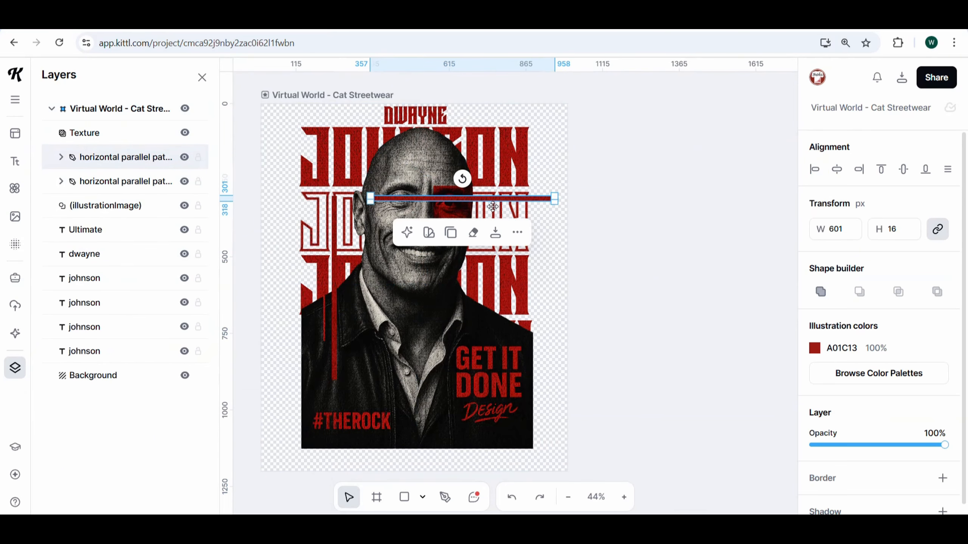
{"action": "left_click_drag", "start_coordinate": [496, 201], "coordinate": [511, 114]}
{"action": "key", "text": "ctrl+d"}
{"action": "left_click", "coordinate": [651, 247]}
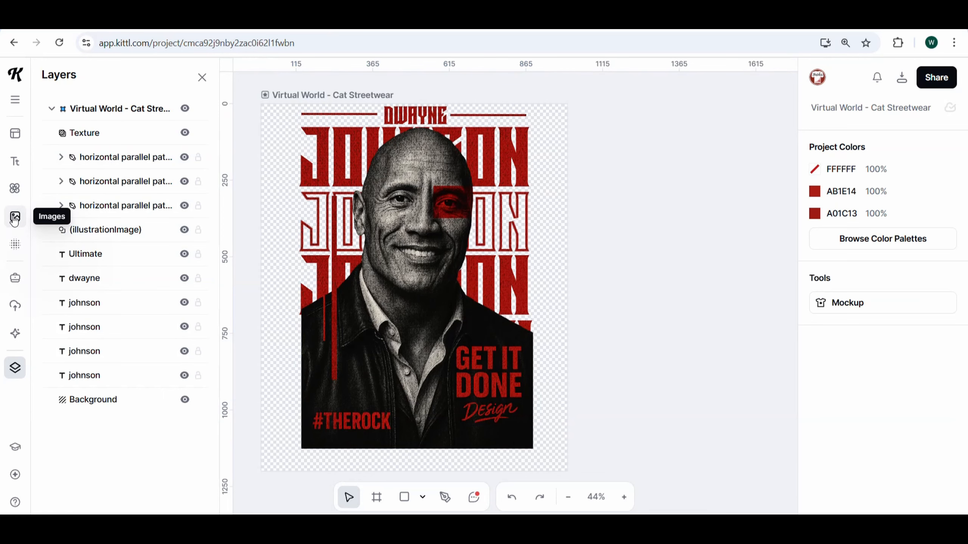
Add the torn-edge square mask shape and enlarge it to about 814 × 810 px over the lower part of the portrait
{"action": "left_click", "coordinate": [14, 188]}
{"action": "scroll", "coordinate": [195, 329], "scroll_direction": "down", "scroll_amount": 3}
{"action": "left_click", "coordinate": [195, 329]}
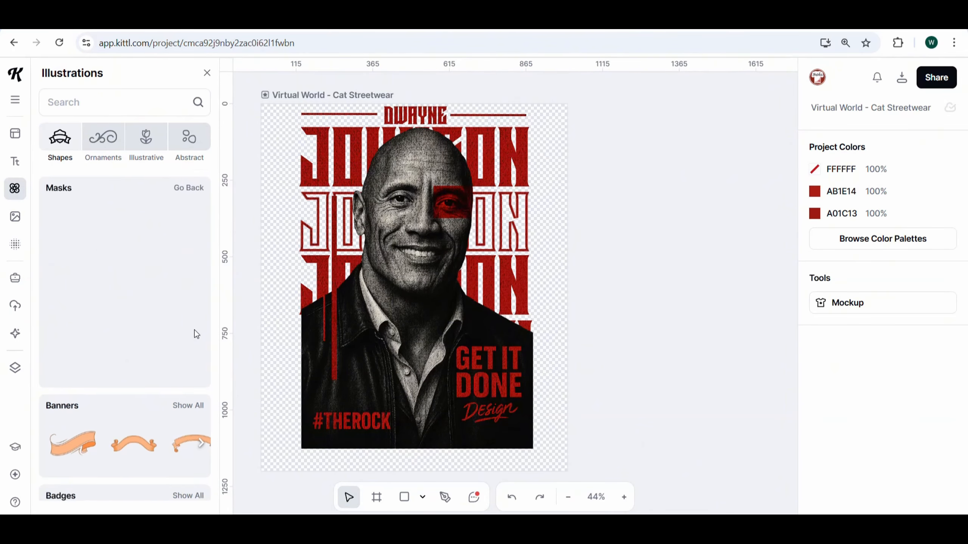
{"action": "scroll", "coordinate": [195, 330], "scroll_direction": "down", "scroll_amount": 2}
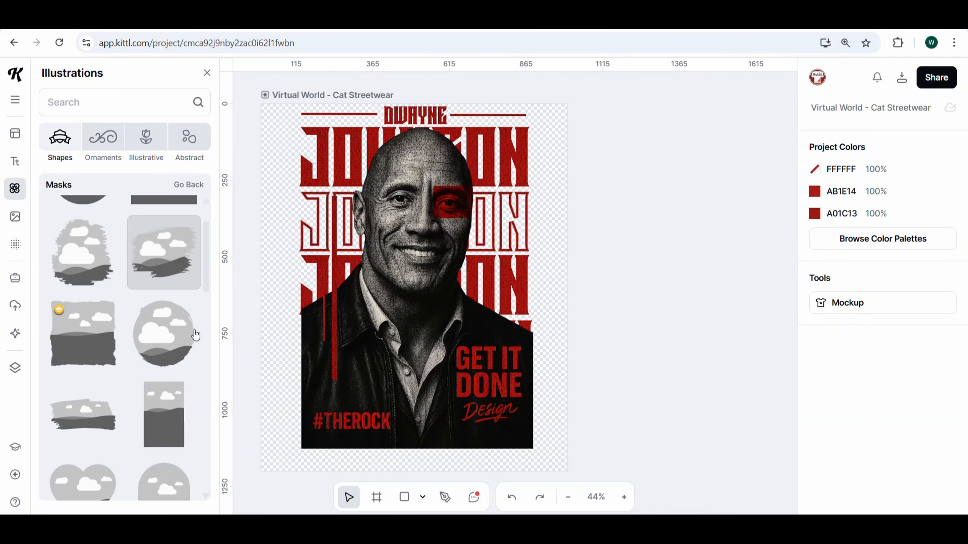
{"action": "scroll", "coordinate": [195, 335], "scroll_direction": "down", "scroll_amount": 2}
{"action": "left_click_drag", "start_coordinate": [195, 334], "coordinate": [359, 382]}
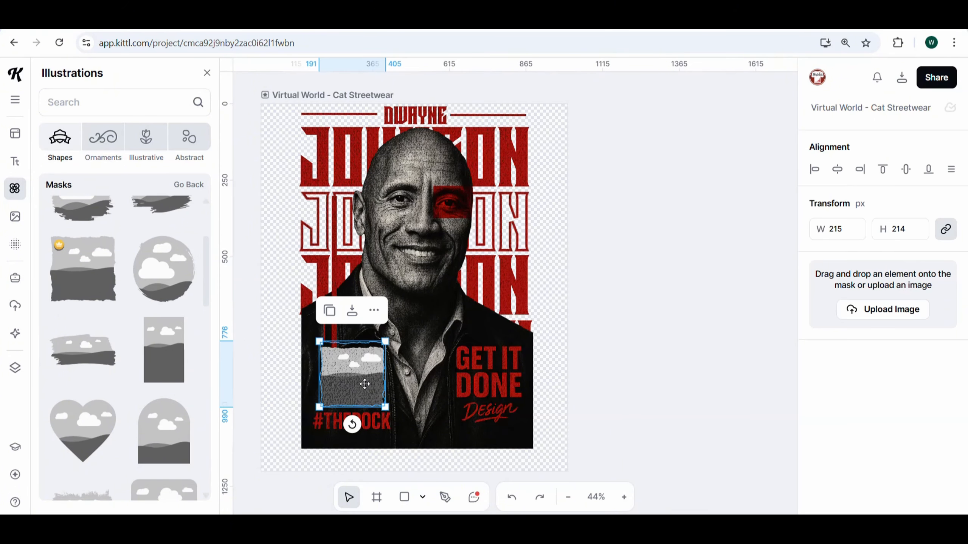
{"action": "left_click_drag", "start_coordinate": [385, 342], "coordinate": [581, 244]}
{"action": "left_click_drag", "start_coordinate": [319, 407], "coordinate": [296, 449]}
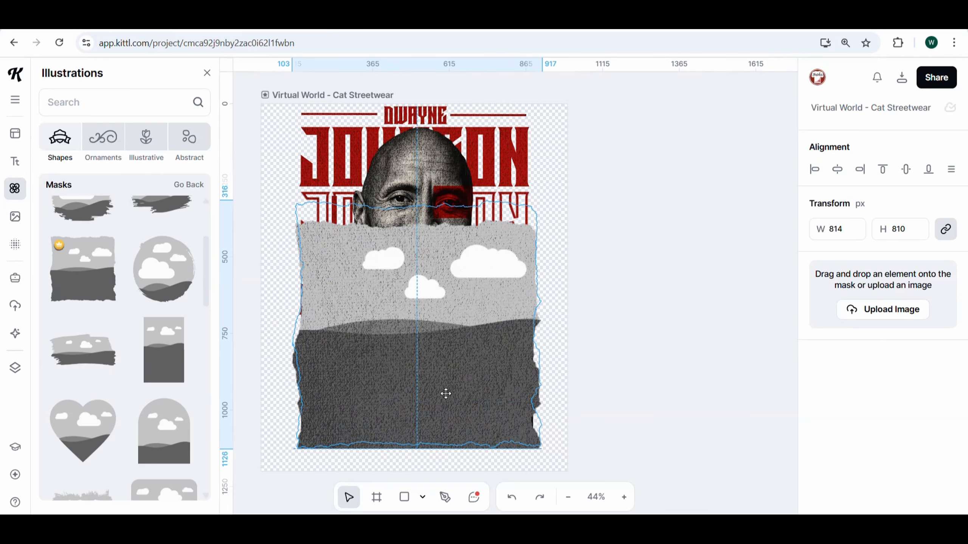
Place the portrait inside the torn-edge mask and resize it there to about 801 × 1115 px
{"action": "left_click_drag", "start_coordinate": [444, 150], "coordinate": [444, 152]}
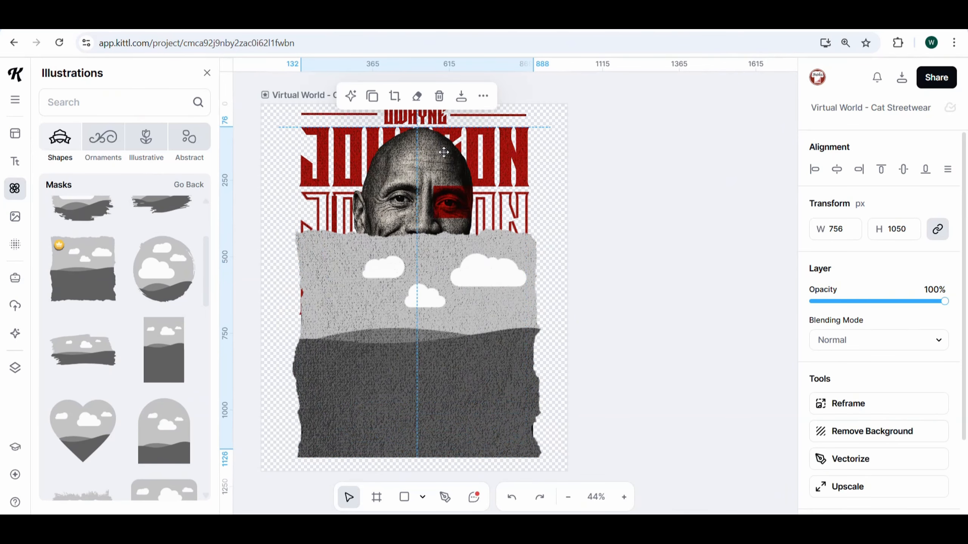
{"action": "left_click", "coordinate": [608, 293]}
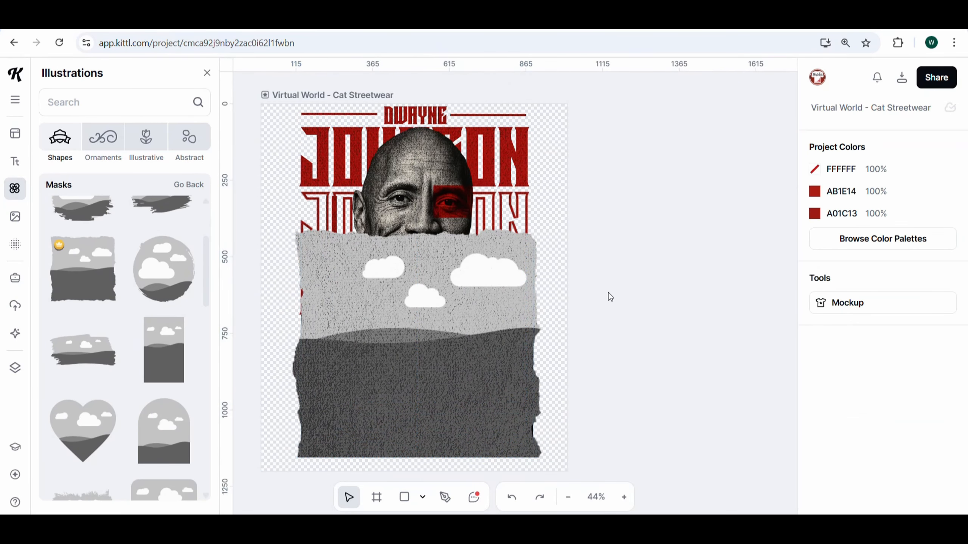
{"action": "left_click_drag", "start_coordinate": [440, 335], "coordinate": [430, 329]}
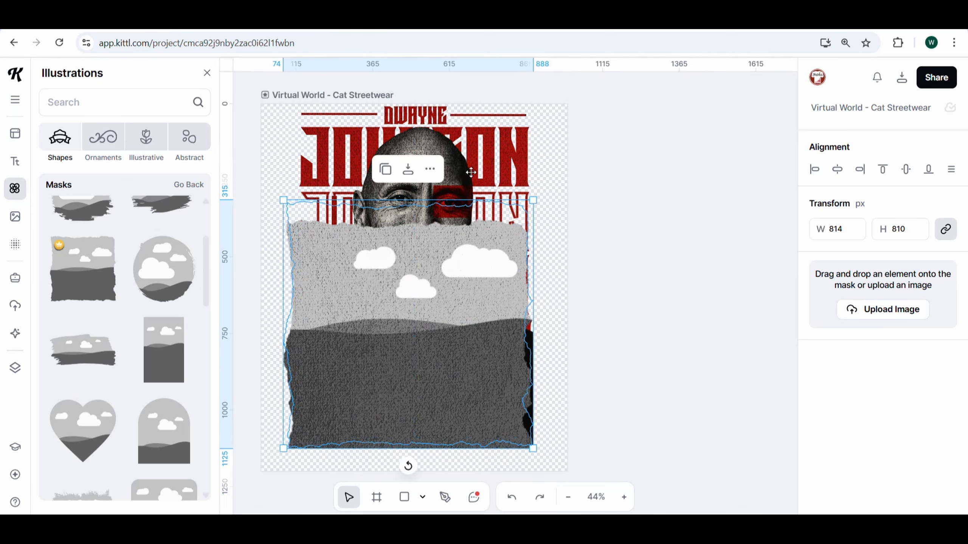
{"action": "mouse_move", "coordinate": [463, 171]}
{"action": "left_mouse_down"}
{"action": "mouse_move", "coordinate": [479, 130]}
{"action": "mouse_move", "coordinate": [454, 162]}
{"action": "left_mouse_up"}
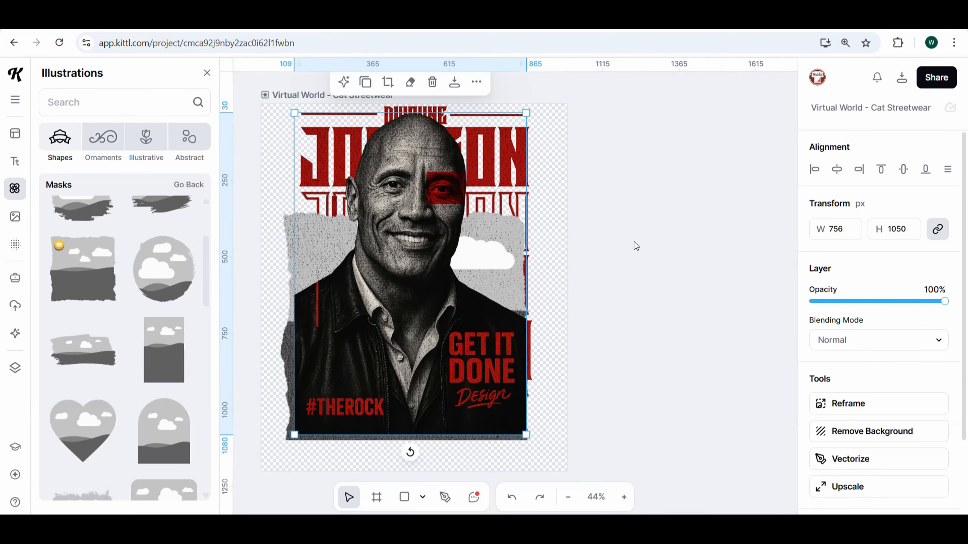
{"action": "left_click_drag", "start_coordinate": [410, 269], "coordinate": [434, 275]}
{"action": "double_click", "coordinate": [370, 273]}
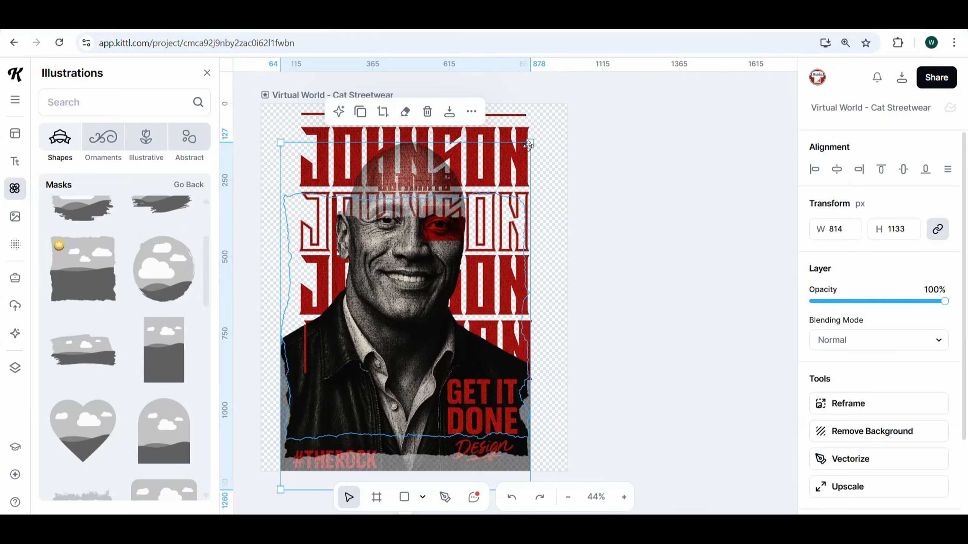
{"action": "left_click_drag", "start_coordinate": [530, 144], "coordinate": [526, 148]}
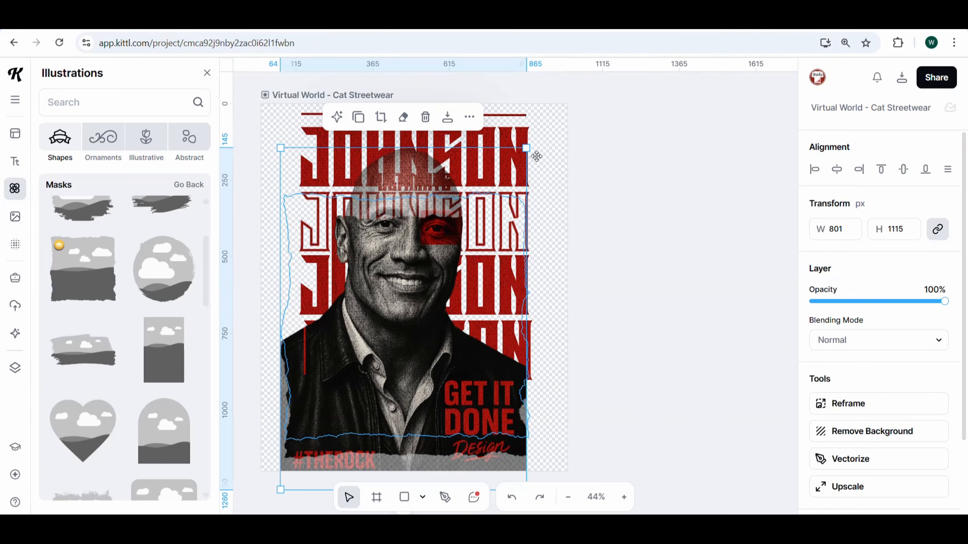
{"action": "left_click", "coordinate": [593, 207]}
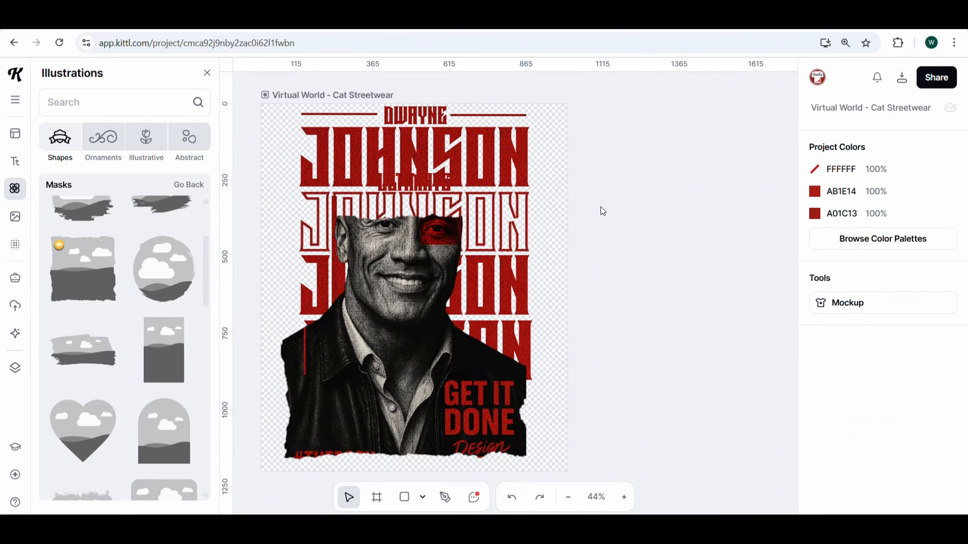
Shift the portrait upward inside the mask so the torn edges frame the lower jacket, and center the masked image
{"action": "double_click", "coordinate": [421, 337]}
{"action": "left_click_drag", "start_coordinate": [421, 337], "coordinate": [407, 300]}
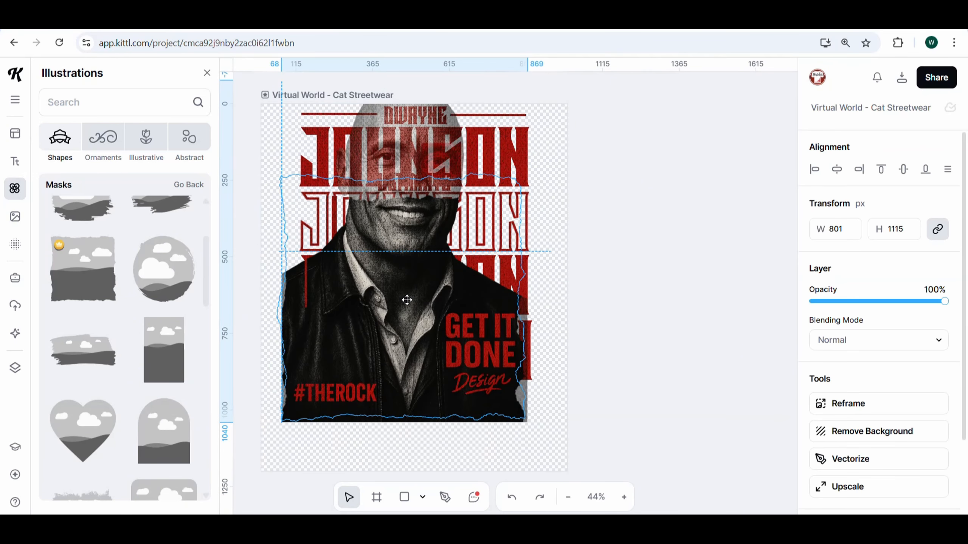
{"action": "left_click_drag", "start_coordinate": [527, 422], "coordinate": [526, 426]}
{"action": "left_click_drag", "start_coordinate": [471, 383], "coordinate": [444, 360]}
{"action": "left_click", "coordinate": [625, 387]}
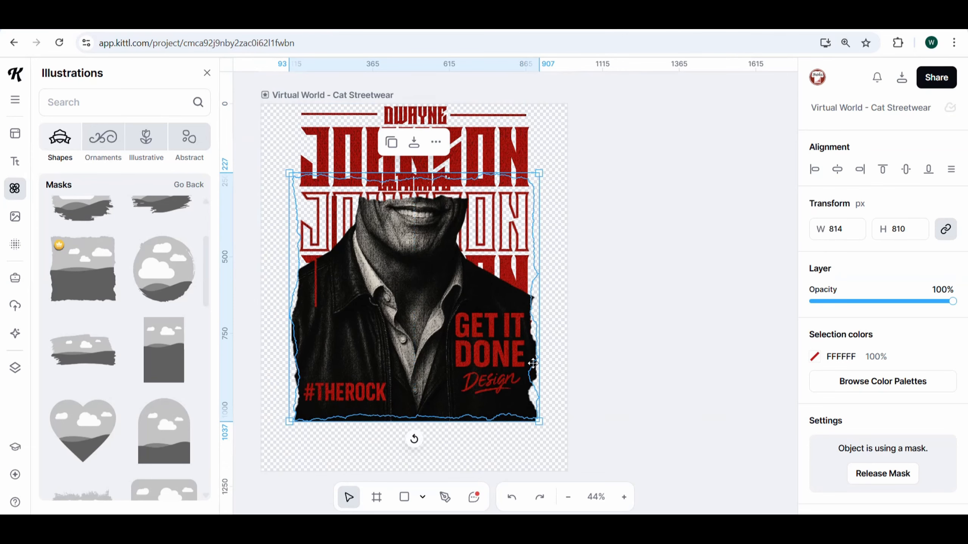
Duplicate the masked portrait, release the mask on one copy, and delete the leftover mask shape
{"action": "left_click", "coordinate": [587, 368]}
{"action": "left_click", "coordinate": [445, 354]}
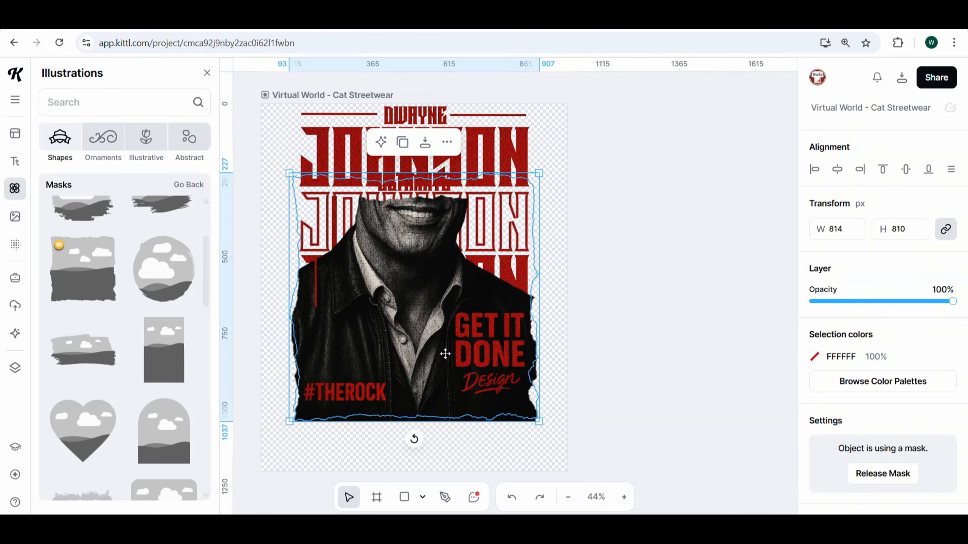
{"action": "key", "text": "ctrl+v"}
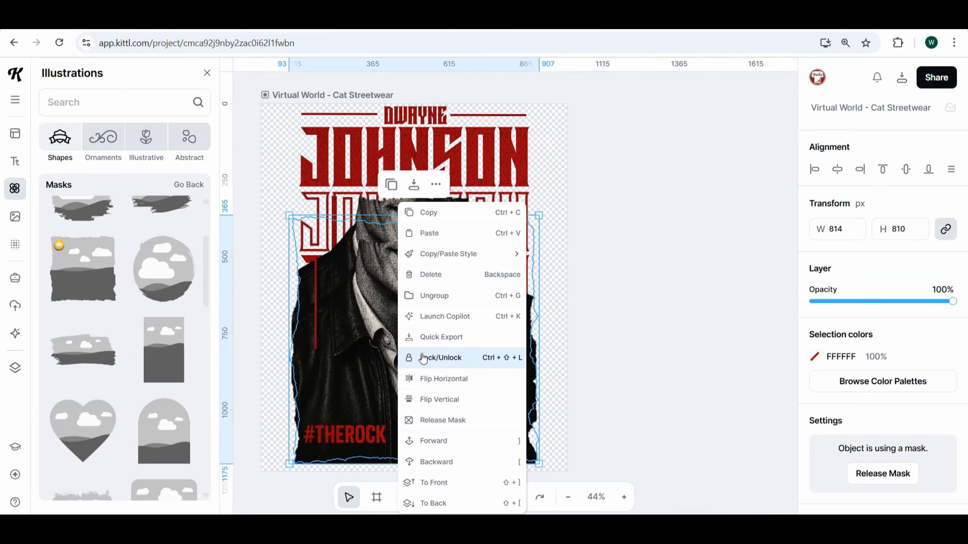
{"action": "left_click", "coordinate": [443, 421]}
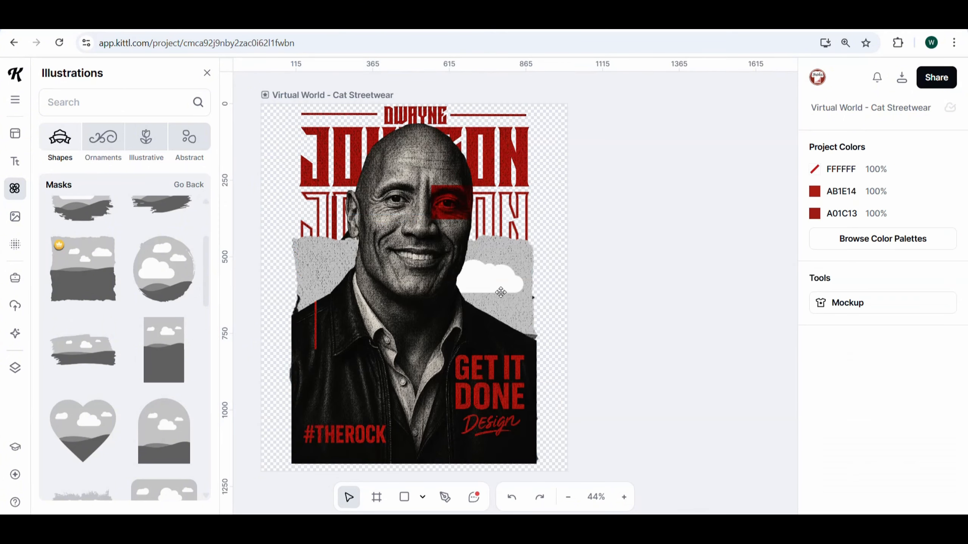
{"action": "left_click_drag", "start_coordinate": [501, 292], "coordinate": [582, 291]}
{"action": "key", "text": "Delete"}
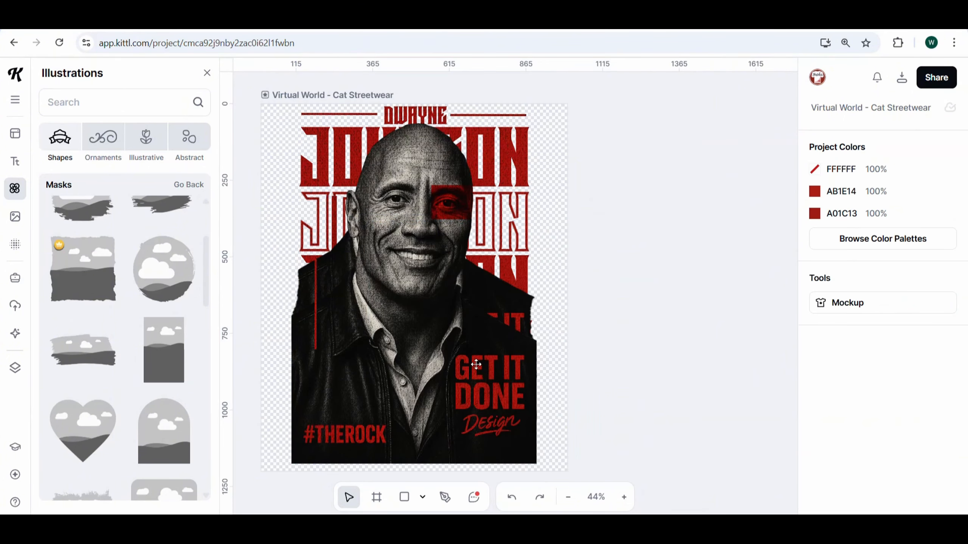
Overlay the unmasked portrait on the torn-edge copy, lining up the two jackets
{"action": "left_click_drag", "start_coordinate": [476, 365], "coordinate": [499, 357]}
{"action": "left_click", "coordinate": [309, 300]}
{"action": "left_click", "coordinate": [694, 342]}
{"action": "key", "text": "ctrl+z"}
{"action": "key", "text": "ctrl+z"}
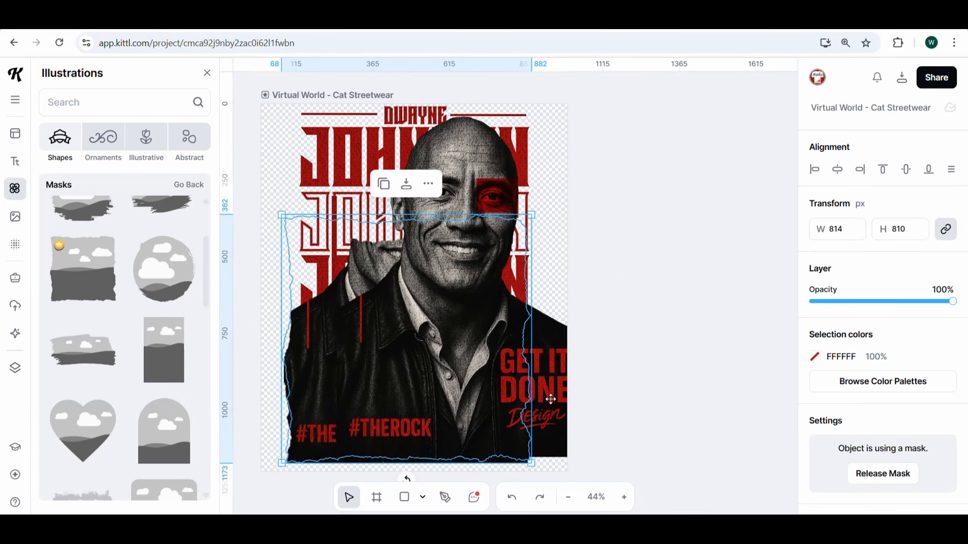
{"action": "left_click", "coordinate": [506, 394]}
{"action": "left_click_drag", "start_coordinate": [506, 394], "coordinate": [536, 352]}
{"action": "left_click_drag", "start_coordinate": [356, 453], "coordinate": [364, 451]}
{"action": "left_click_drag", "start_coordinate": [497, 304], "coordinate": [471, 346]}
Crop the unmasked portrait to the head and upper shoulders, about 741 × 658 px
{"action": "left_click", "coordinate": [396, 82]}
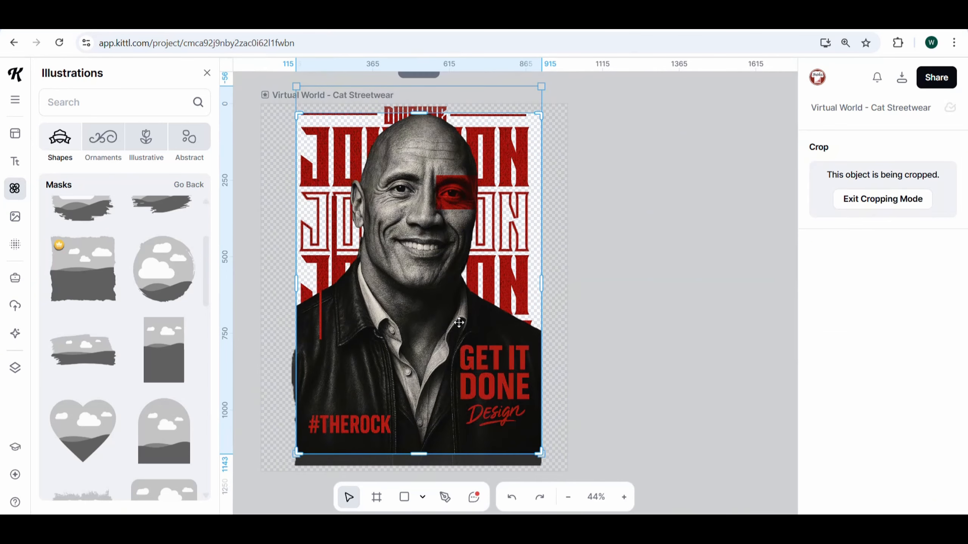
{"action": "left_click_drag", "start_coordinate": [427, 454], "coordinate": [432, 318]}
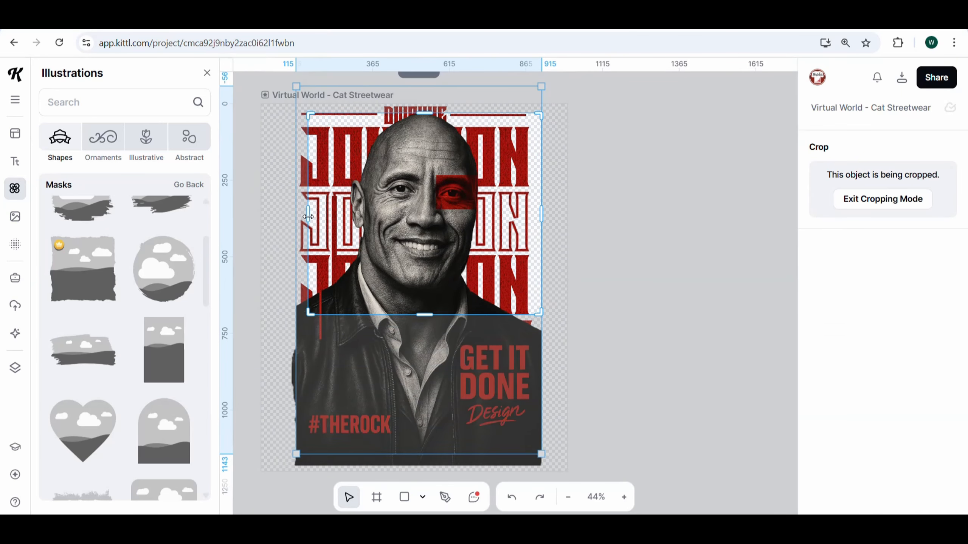
{"action": "left_click", "coordinate": [627, 221]}
{"action": "left_click", "coordinate": [620, 226]}
Align the cropped head portrait with the torn-edge body so the two form one continuous figure
{"action": "left_click", "coordinate": [415, 175]}
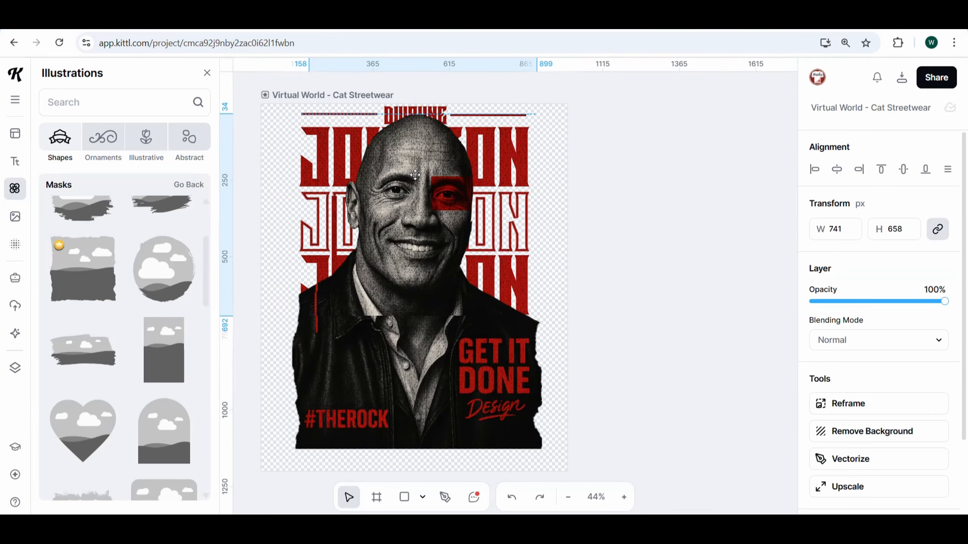
{"action": "left_click_drag", "start_coordinate": [415, 174], "coordinate": [415, 165]}
{"action": "left_click", "coordinate": [607, 265]}
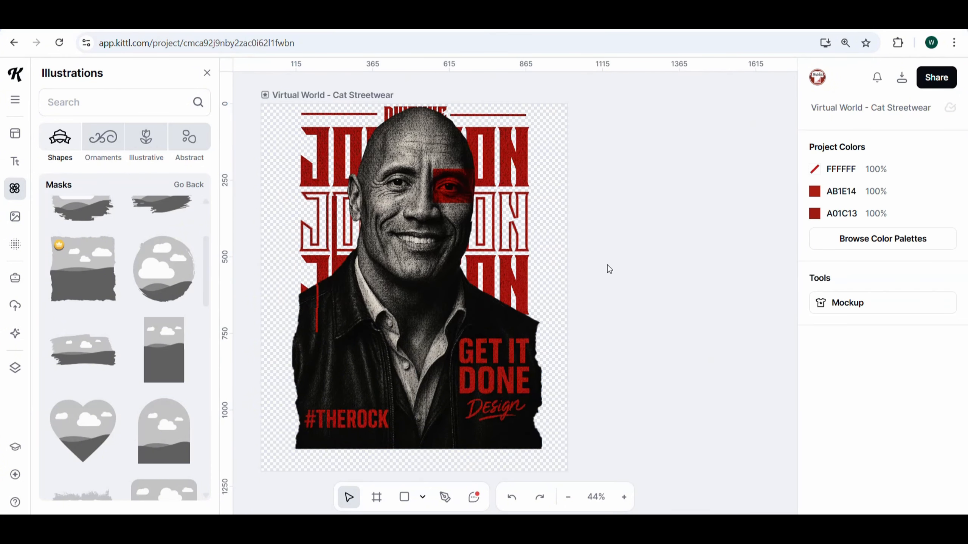
{"action": "left_click", "coordinate": [441, 248]}
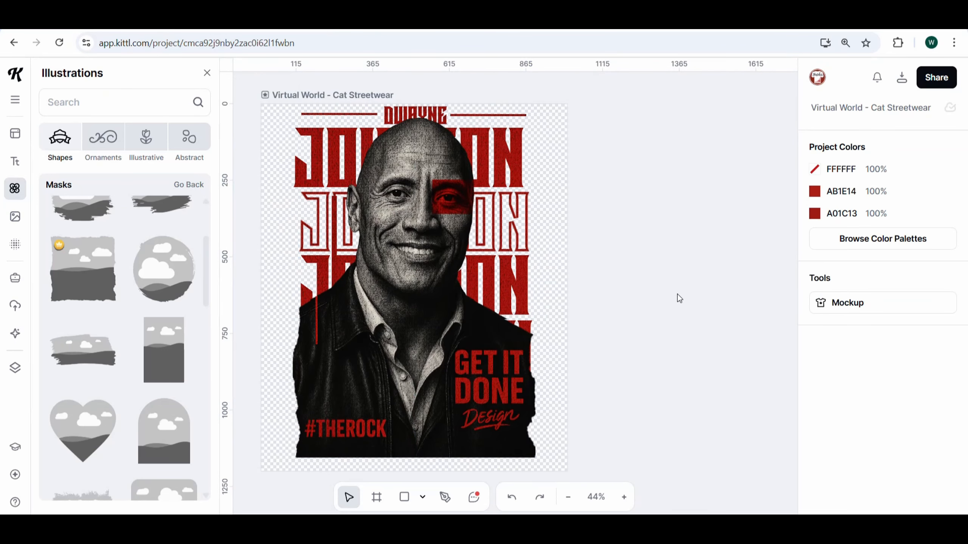
Move the whole design slightly lower on the artboard and position the long vertical red line in front of the portrait's shoulder
{"action": "left_click_drag", "start_coordinate": [590, 109], "coordinate": [290, 441]}
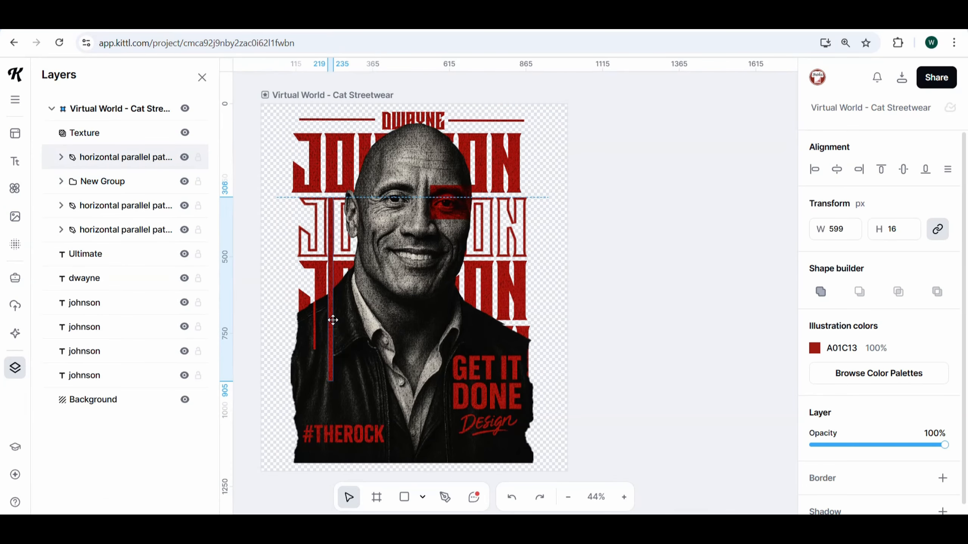
{"action": "left_click_drag", "start_coordinate": [333, 320], "coordinate": [338, 321]}
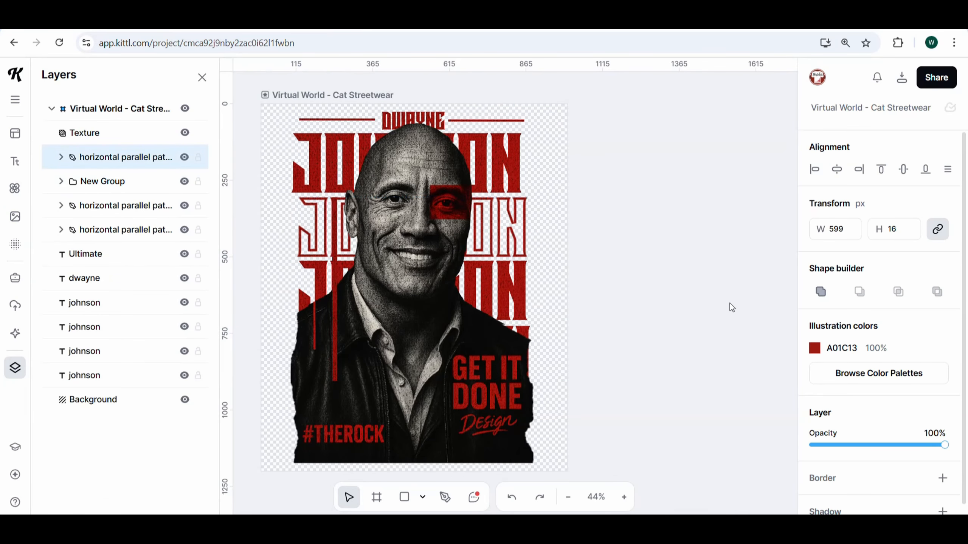
{"action": "left_click", "coordinate": [730, 307]}
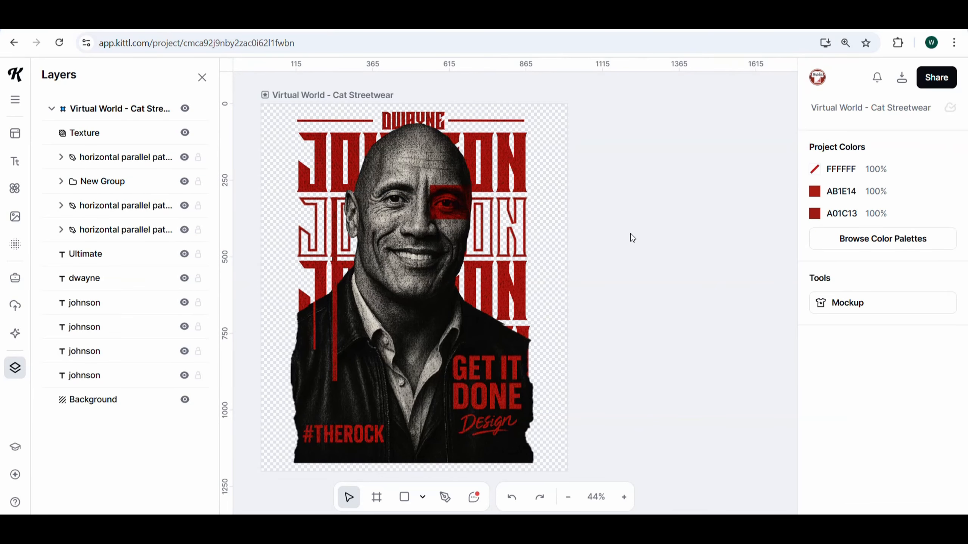
Open the black T-shirt mockup and enlarge the design centered on the chest
{"action": "left_click", "coordinate": [845, 305]}
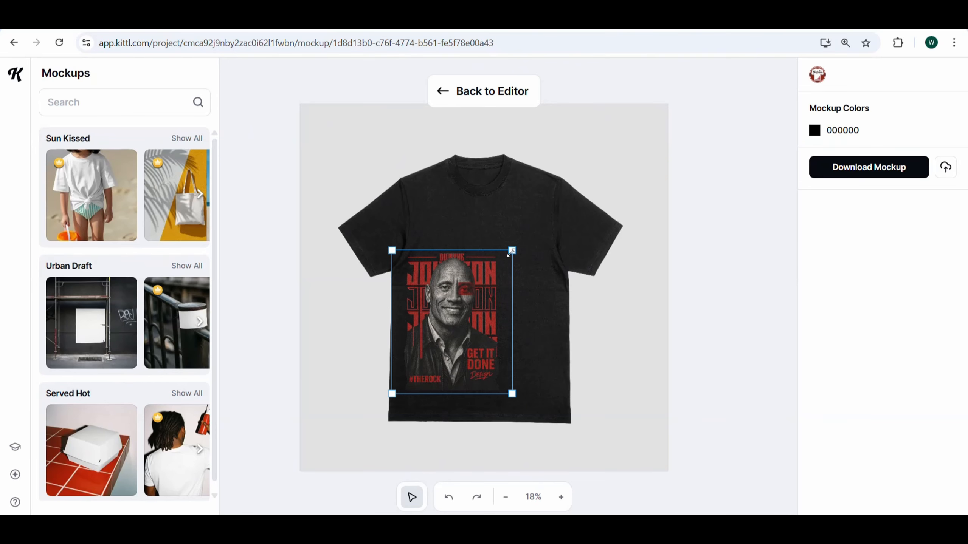
{"action": "left_click_drag", "start_coordinate": [512, 252], "coordinate": [547, 209]}
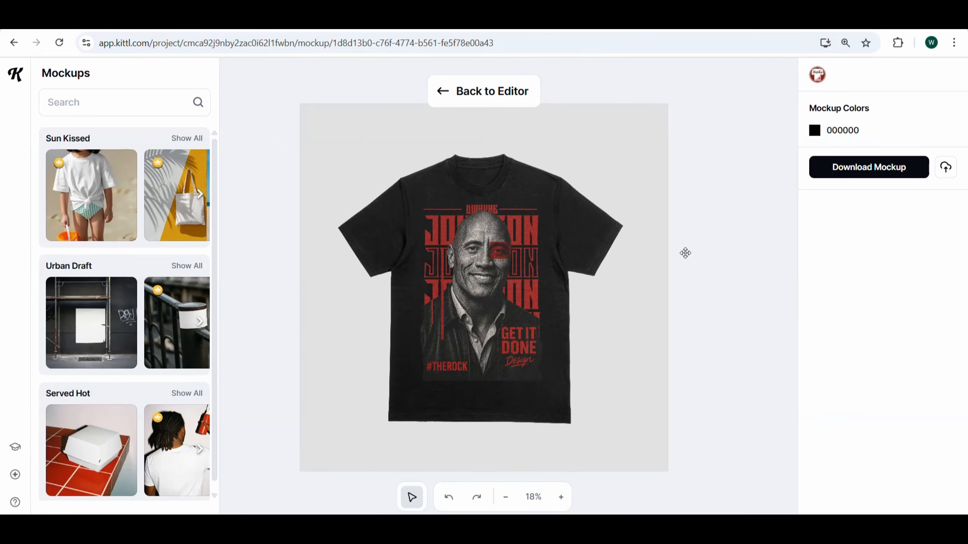
Download the black T-shirt mockup and change the shirt color to white (FFFFFF)
{"action": "left_click", "coordinate": [862, 171]}
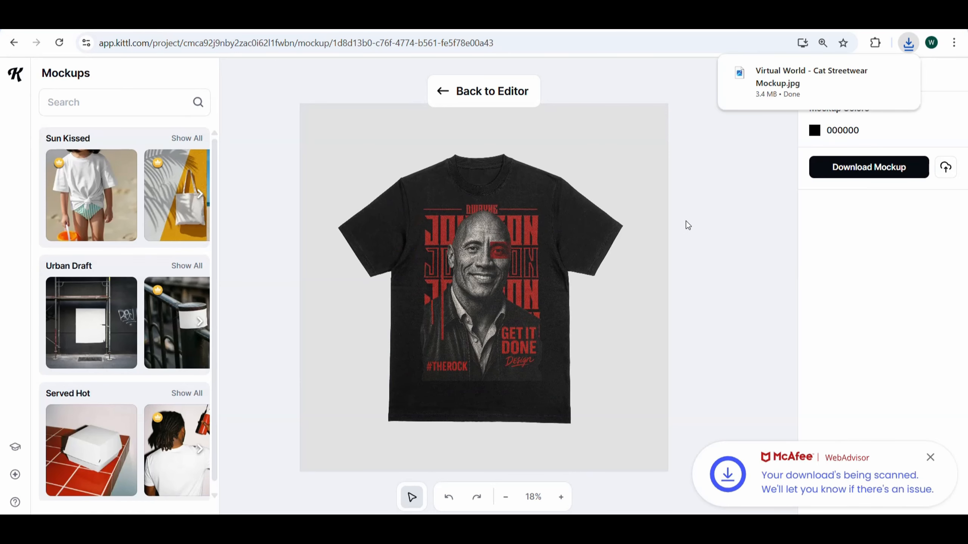
{"action": "left_click", "coordinate": [814, 130]}
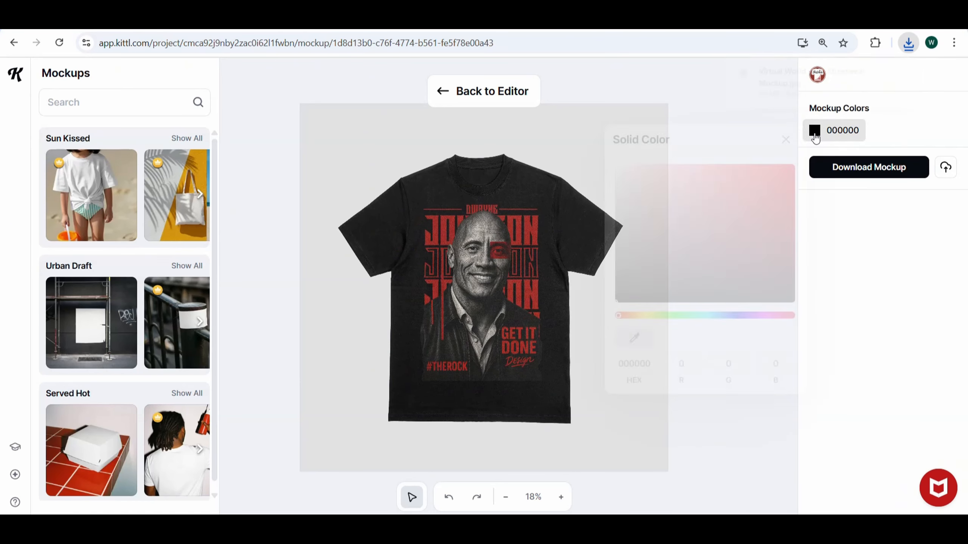
{"action": "left_click_drag", "start_coordinate": [651, 231], "coordinate": [614, 165]}
{"action": "left_click", "coordinate": [709, 96]}
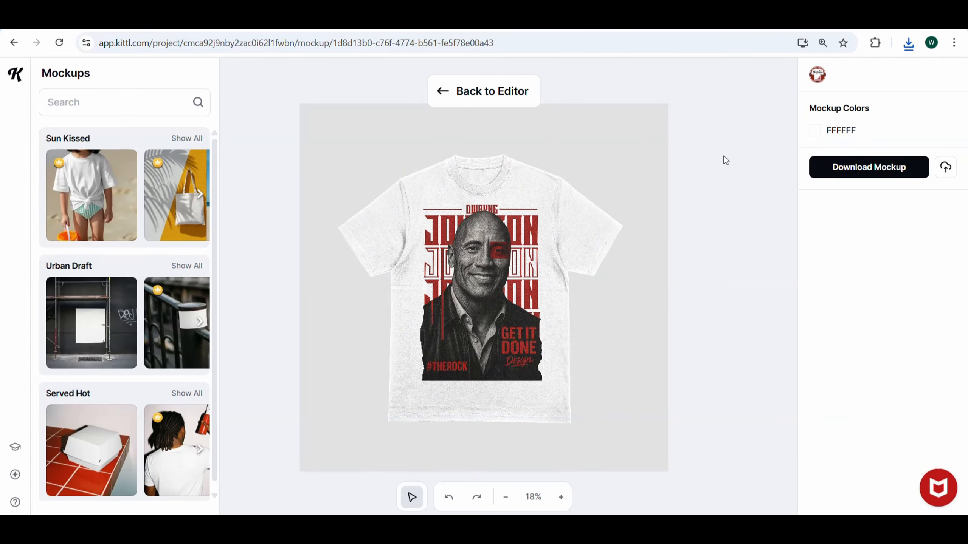
Browse the mockup library for another T-shirt scene
{"action": "scroll", "coordinate": [192, 310], "scroll_direction": "down", "scroll_amount": 15}
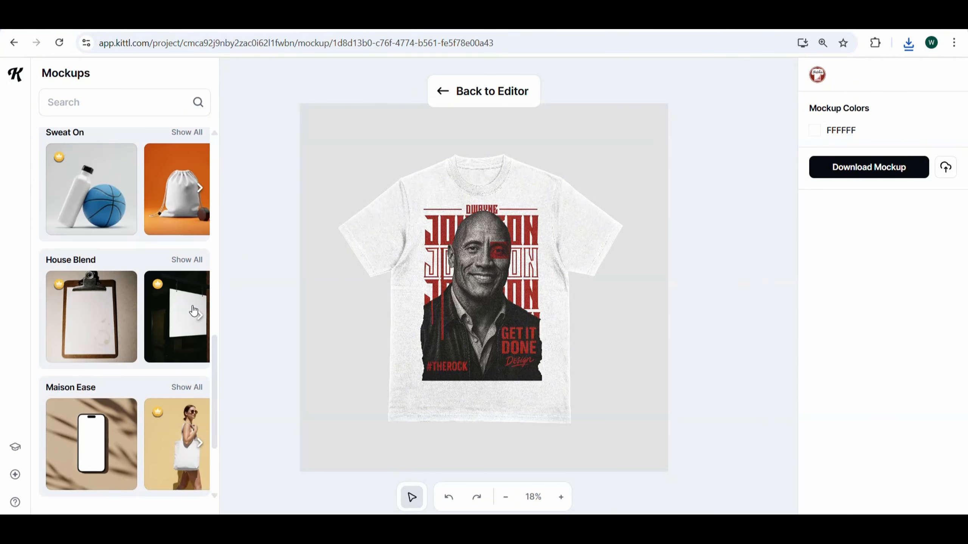
{"action": "scroll", "coordinate": [187, 306], "scroll_direction": "down", "scroll_amount": 10}
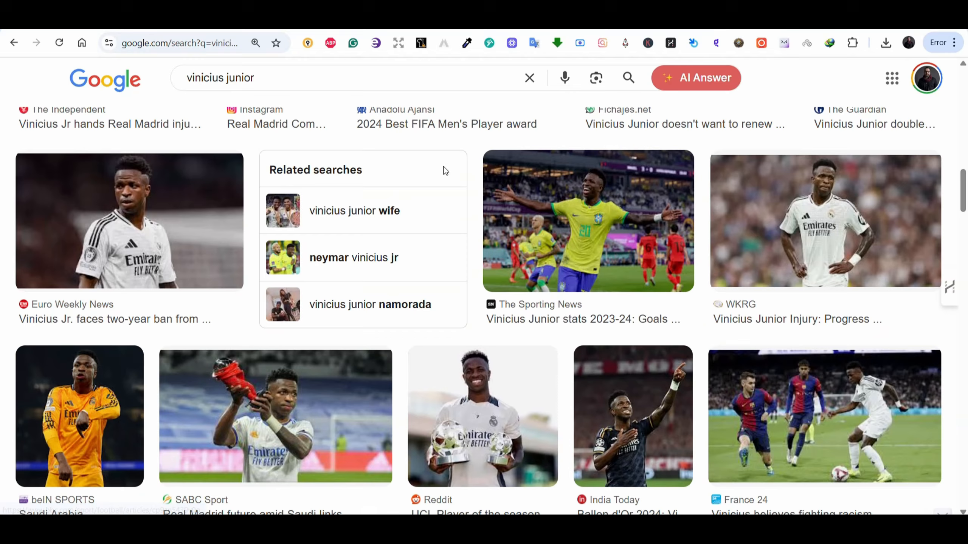
Switch to the Google image results for Vinicius Junior and save a suitable photo to Downloads as images (9)
{"action": "scroll", "coordinate": [445, 171], "scroll_direction": "down", "scroll_amount": 5}
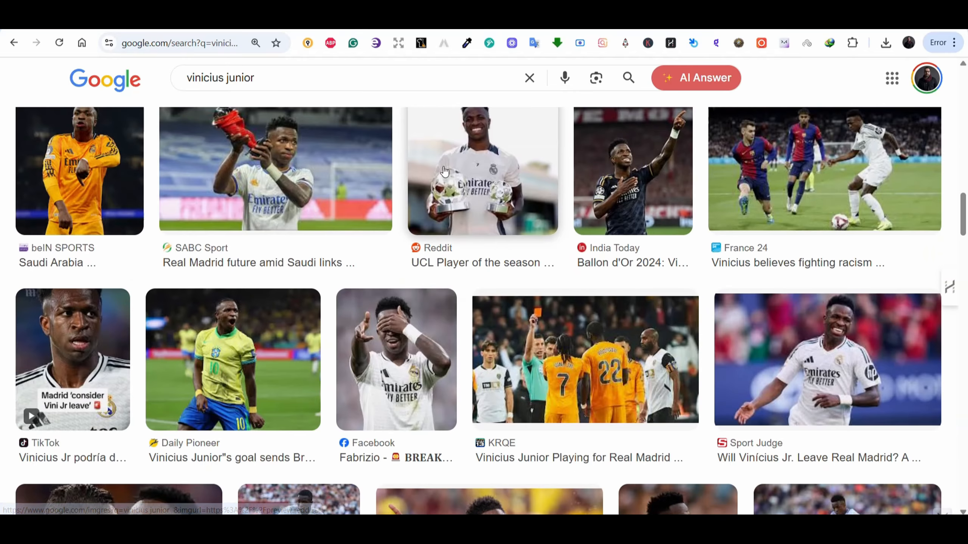
{"action": "scroll", "coordinate": [442, 168], "scroll_direction": "up", "scroll_amount": 5}
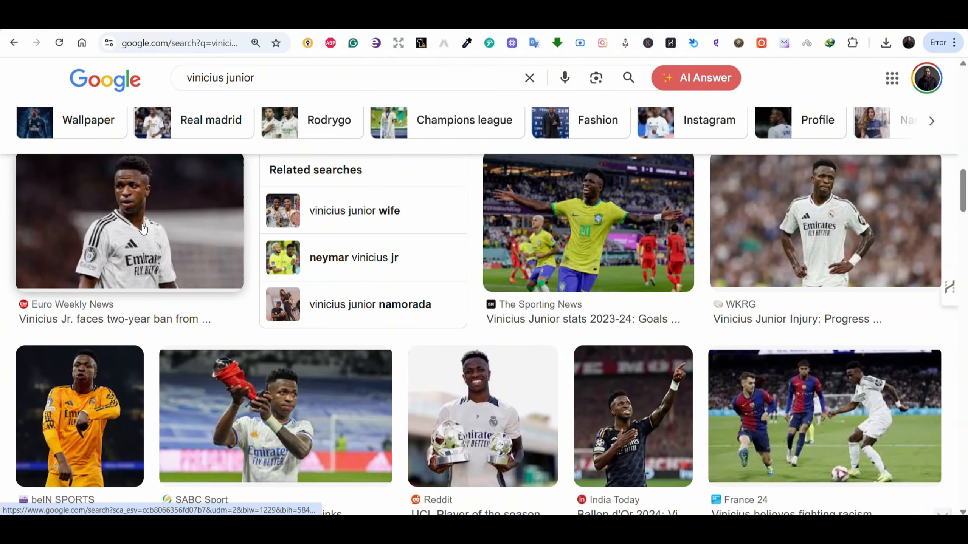
{"action": "scroll", "coordinate": [444, 265], "scroll_direction": "down", "scroll_amount": 5}
{"action": "scroll", "coordinate": [444, 269], "scroll_direction": "up", "scroll_amount": 3}
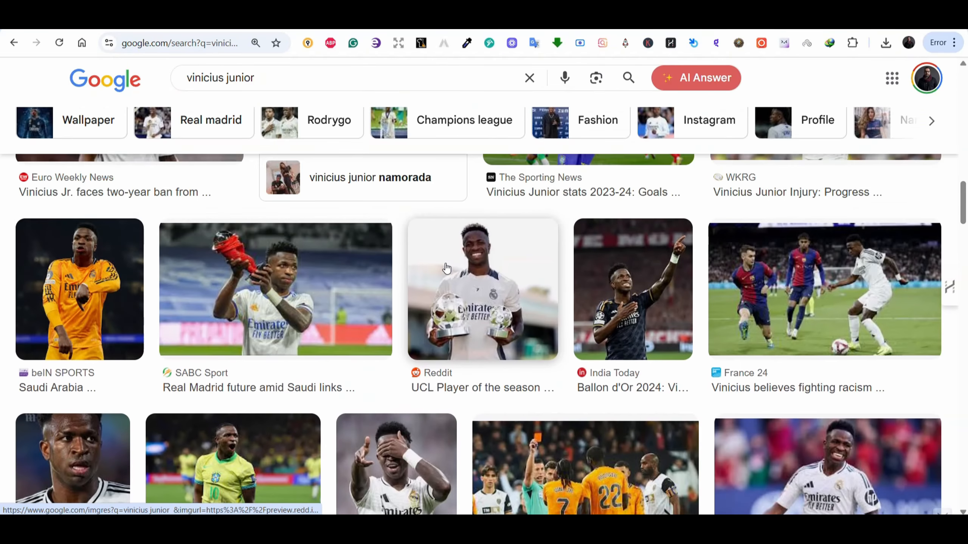
{"action": "scroll", "coordinate": [444, 270], "scroll_direction": "down", "scroll_amount": 8}
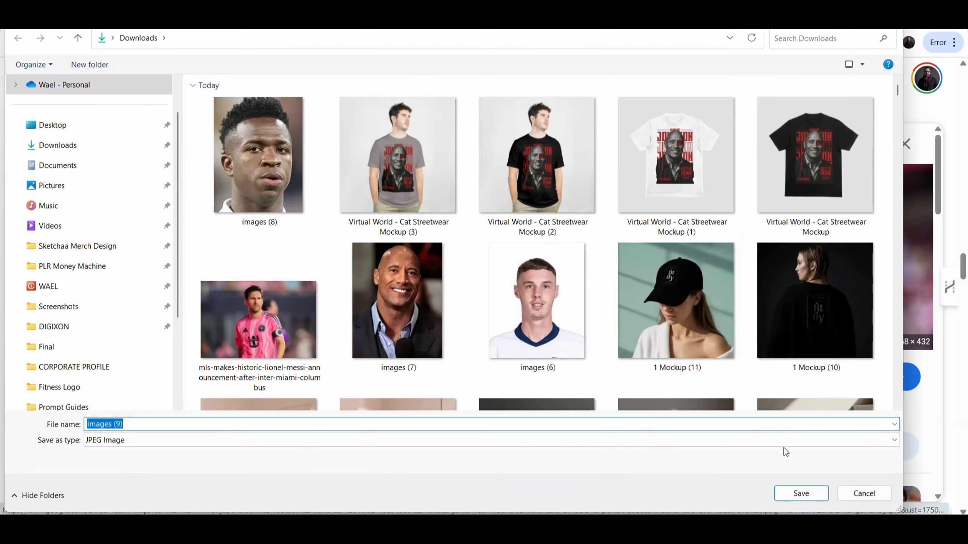
{"action": "left_click", "coordinate": [817, 497]}
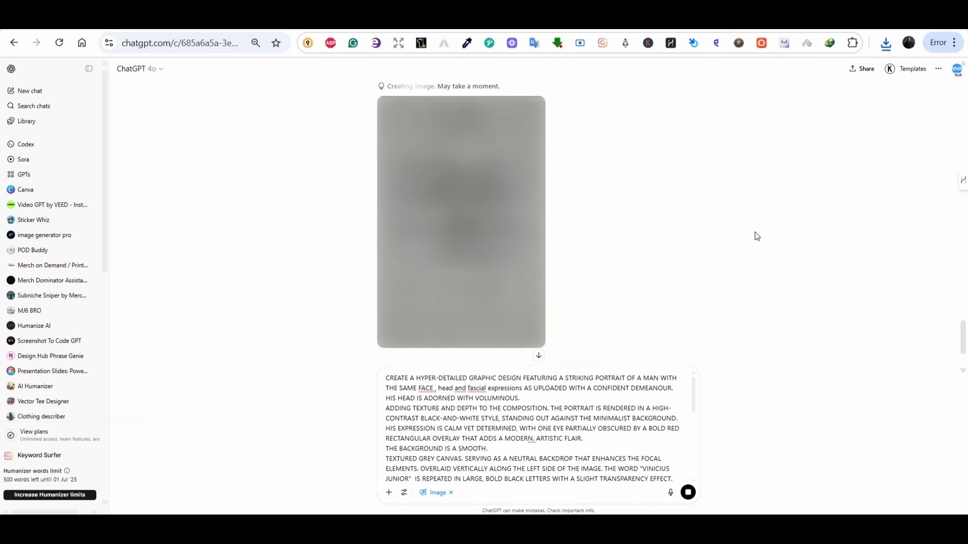
In ChatGPT, attach the saved player photo to the portrait design prompt with transparent background and submit it
{"action": "left_click", "coordinate": [389, 493]}
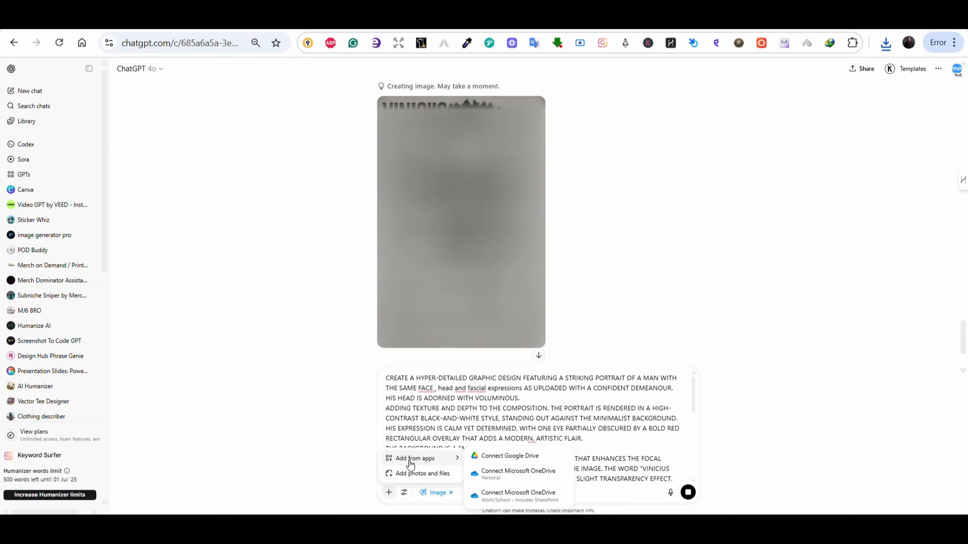
{"action": "left_click", "coordinate": [421, 473]}
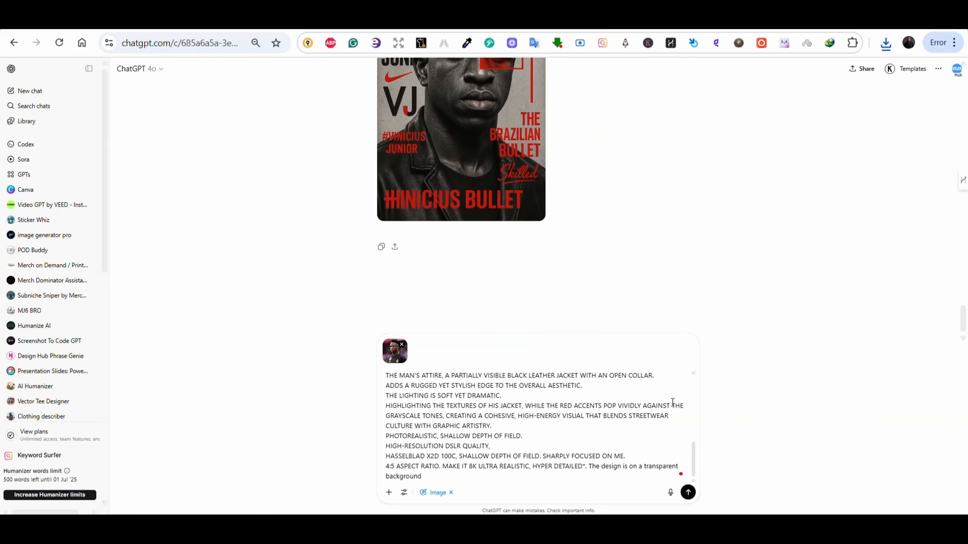
{"action": "left_click", "coordinate": [688, 494]}
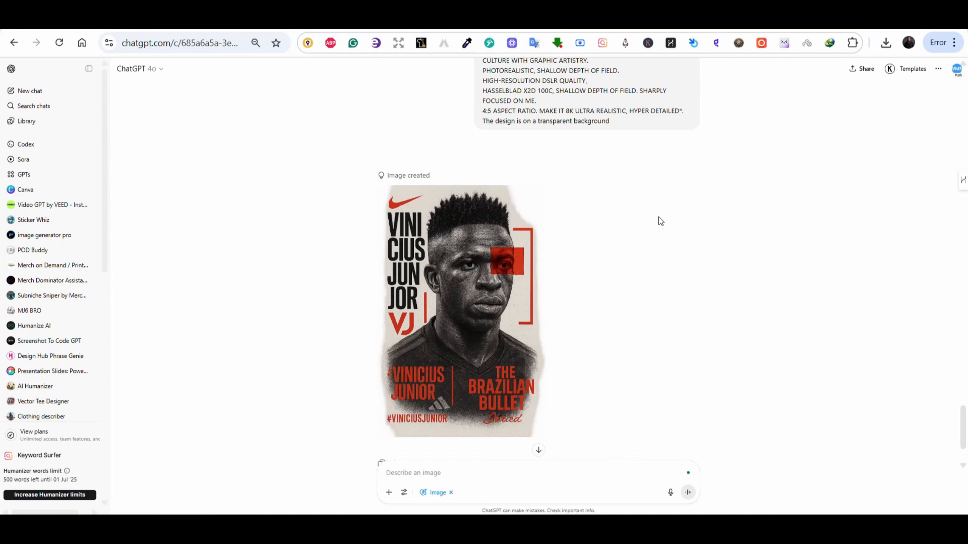
Open the generated Vinicius Junior design at full size and save it to Downloads
{"action": "mouse_move", "coordinate": [489, 319]}
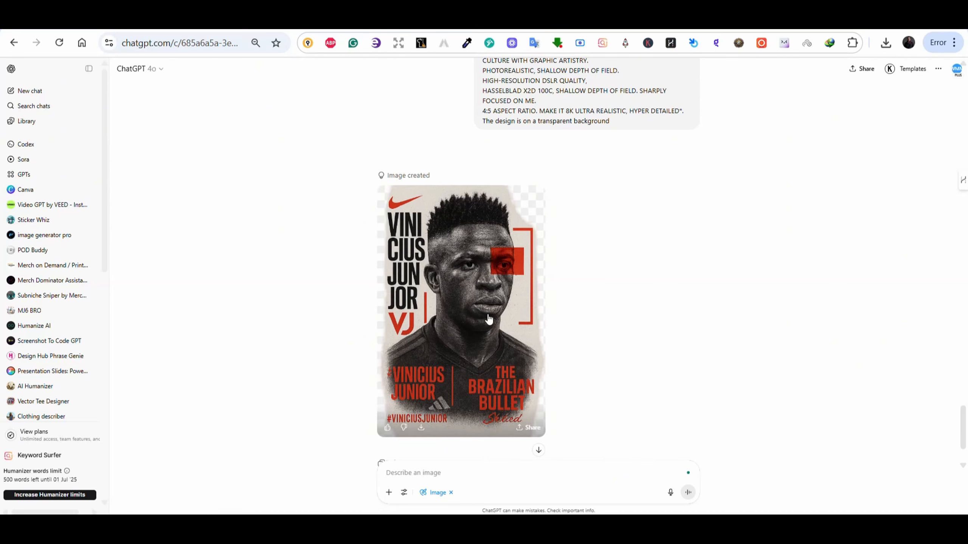
{"action": "left_click", "coordinate": [459, 308]}
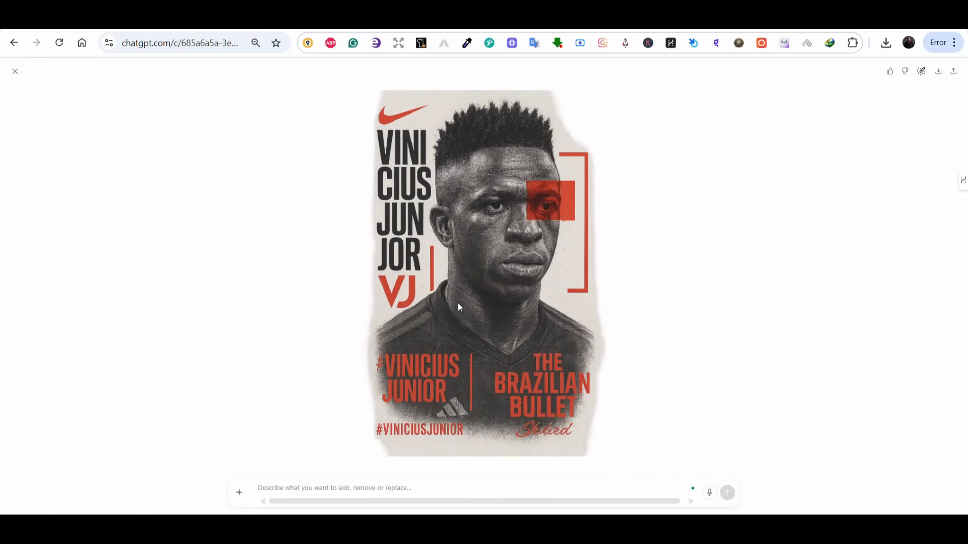
{"action": "left_click", "coordinate": [797, 495]}
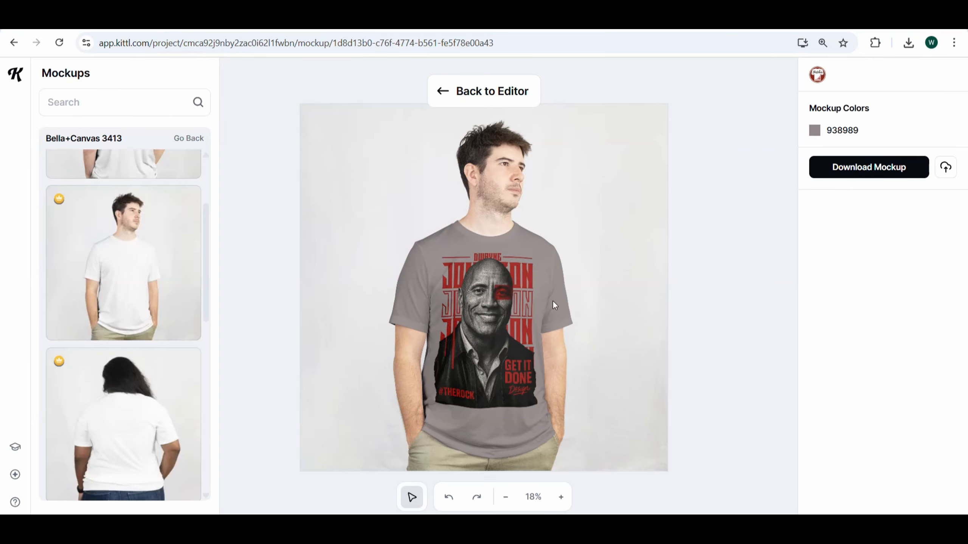
Switch to Kittl, return from the mockup to the editor and duplicate the 1000 × 1200 px artboard beside the original
{"action": "left_click", "coordinate": [489, 93]}
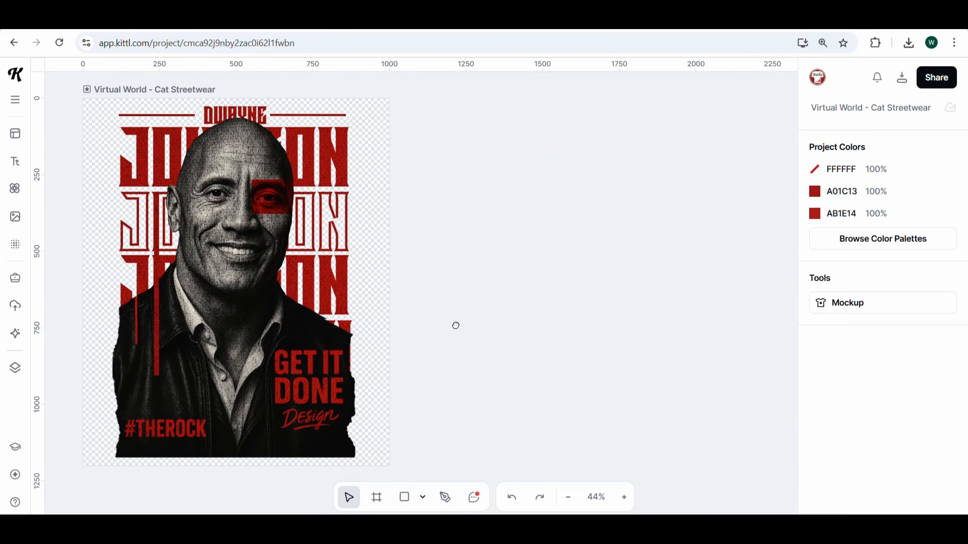
{"action": "left_click", "coordinate": [166, 91]}
{"action": "left_click_drag", "start_coordinate": [166, 90], "coordinate": [491, 92]}
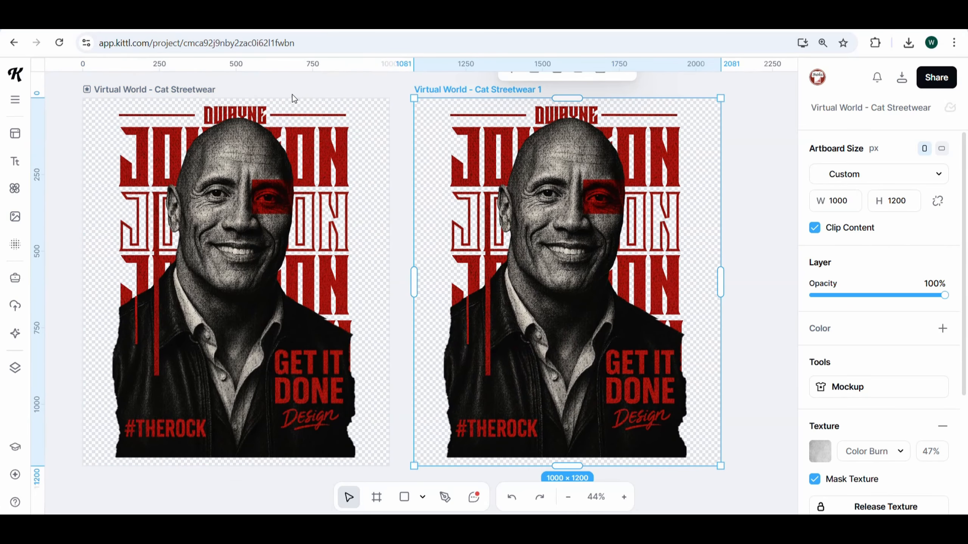
Delete all the design elements on the duplicated artboard
{"action": "left_click", "coordinate": [560, 216]}
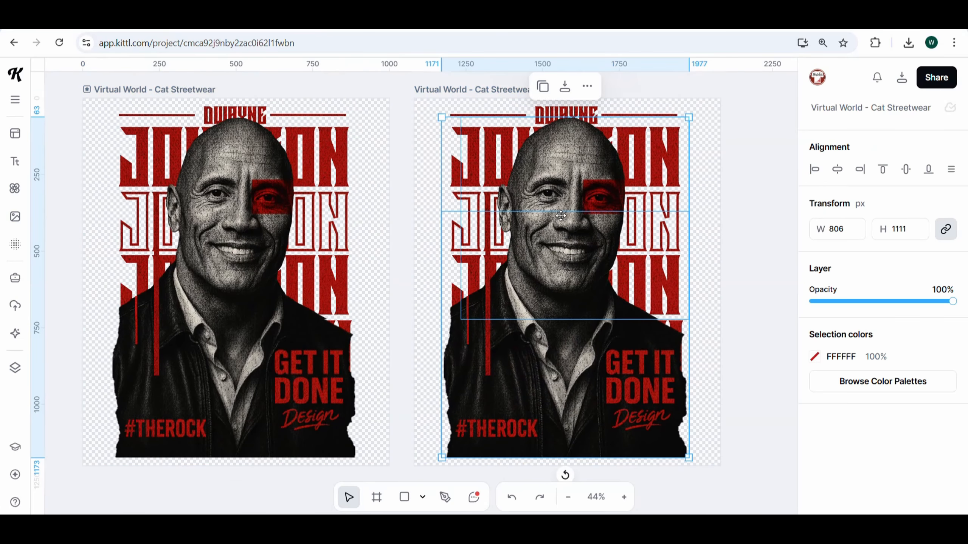
{"action": "left_click", "coordinate": [728, 165]}
{"action": "left_click_drag", "start_coordinate": [695, 108], "coordinate": [454, 450]}
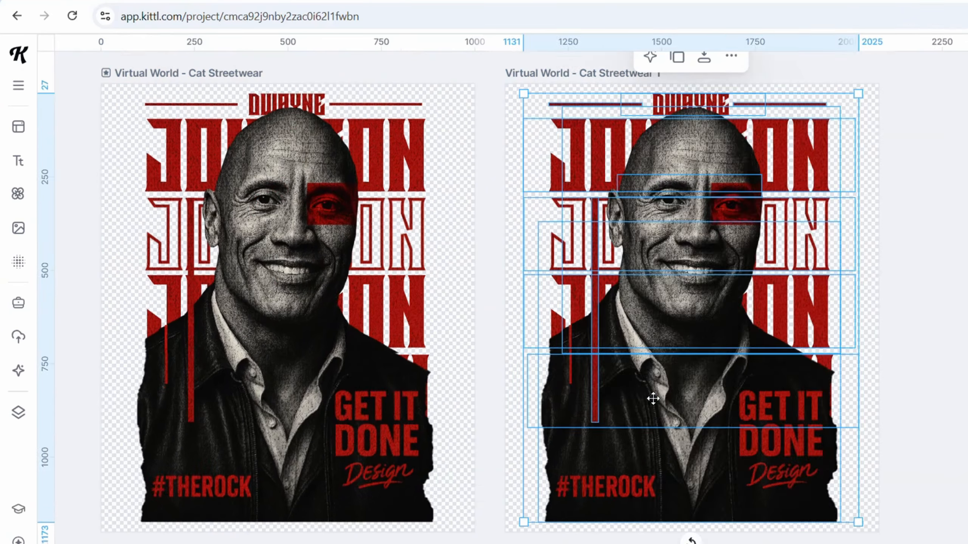
{"action": "key", "text": "Delete"}
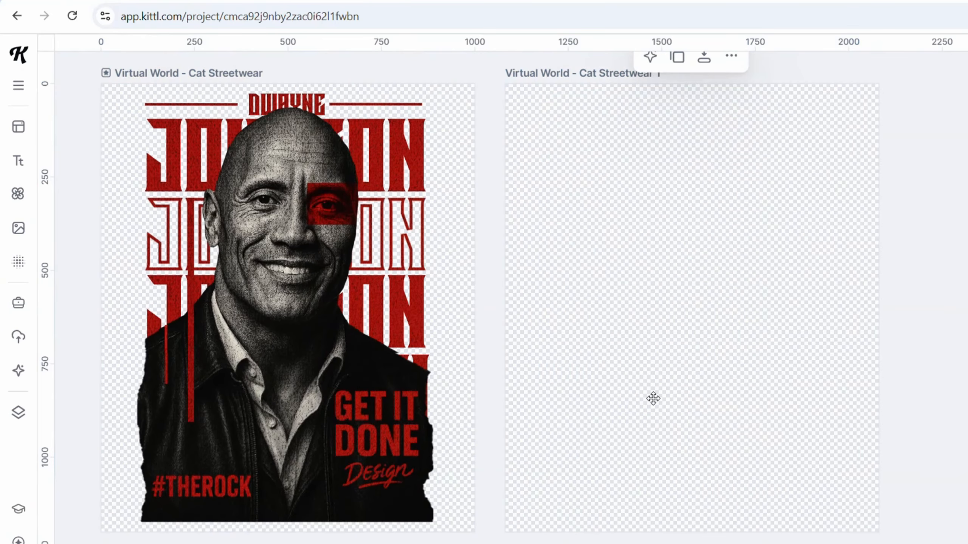
Upload the generated Vinicius Junior image onto the empty artboard and enlarge it to about 744 × 1114 px
{"action": "left_click", "coordinate": [18, 336]}
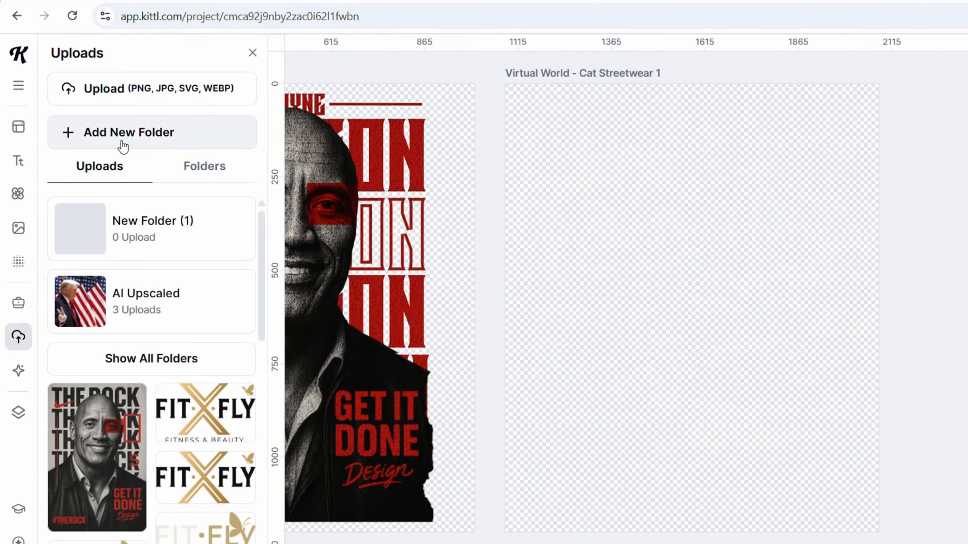
{"action": "left_click", "coordinate": [126, 93]}
{"action": "left_click", "coordinate": [392, 182]}
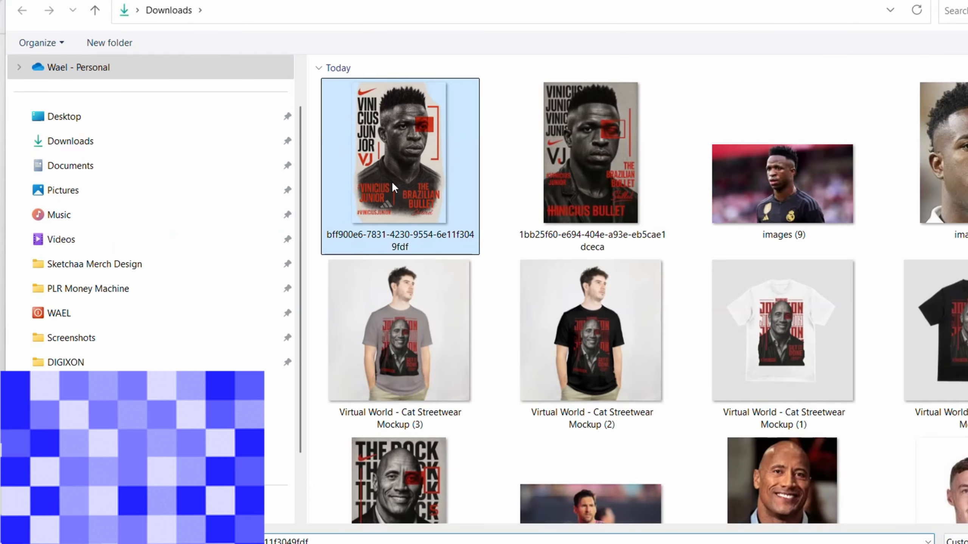
{"action": "double_click", "coordinate": [392, 182]}
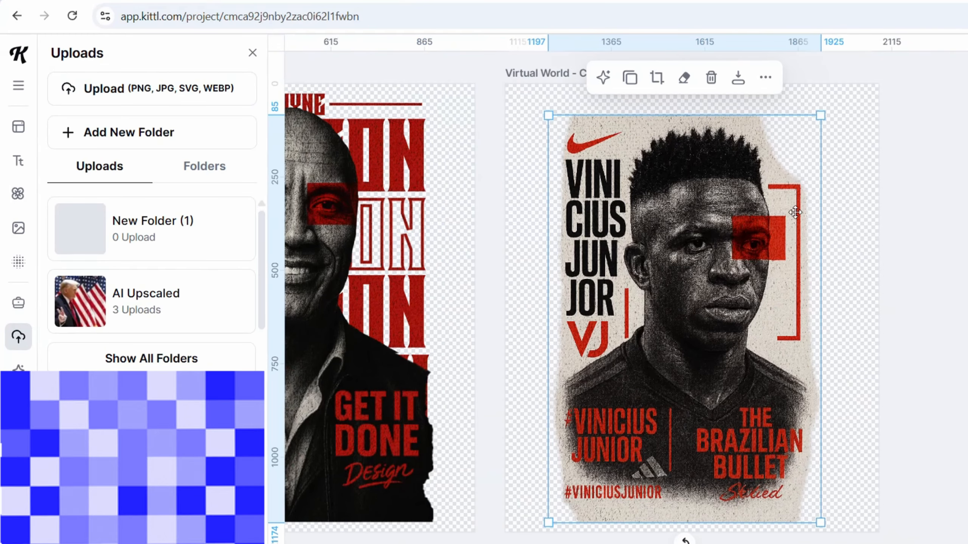
{"action": "left_click_drag", "start_coordinate": [758, 221], "coordinate": [759, 209]}
{"action": "left_click_drag", "start_coordinate": [821, 106], "coordinate": [829, 99]}
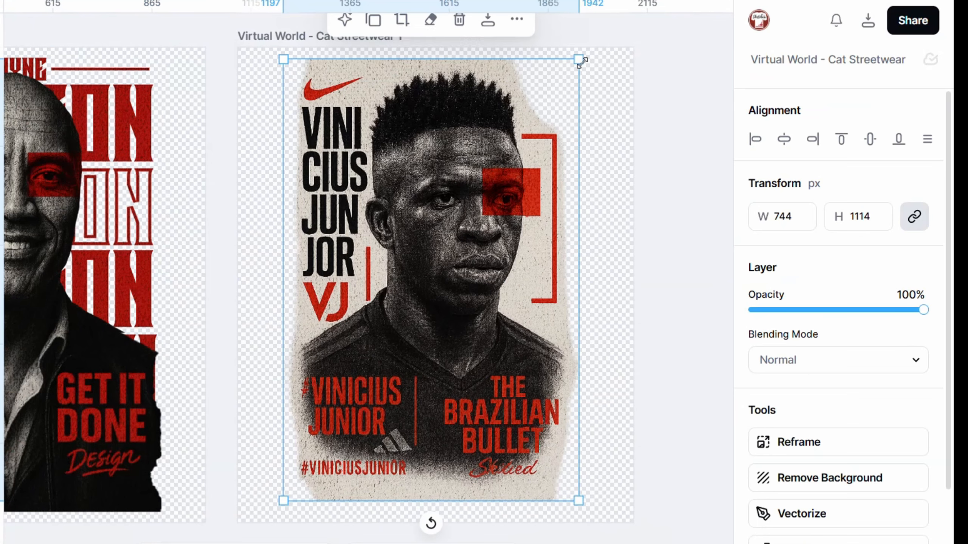
Remove the beige background from the Vinicius Junior image
{"action": "left_click", "coordinate": [677, 102]}
{"action": "left_click", "coordinate": [545, 237]}
{"action": "left_click", "coordinate": [817, 488]}
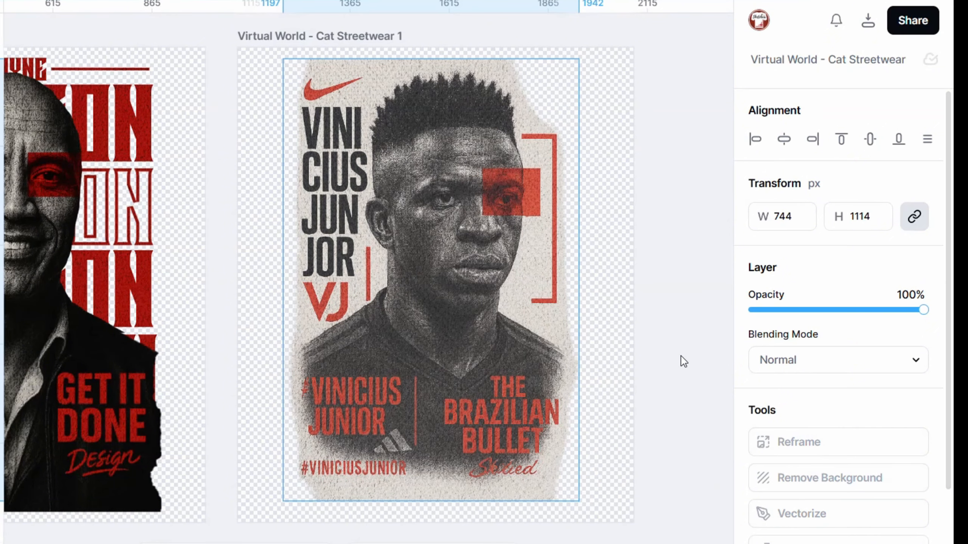
{"action": "left_click", "coordinate": [681, 357]}
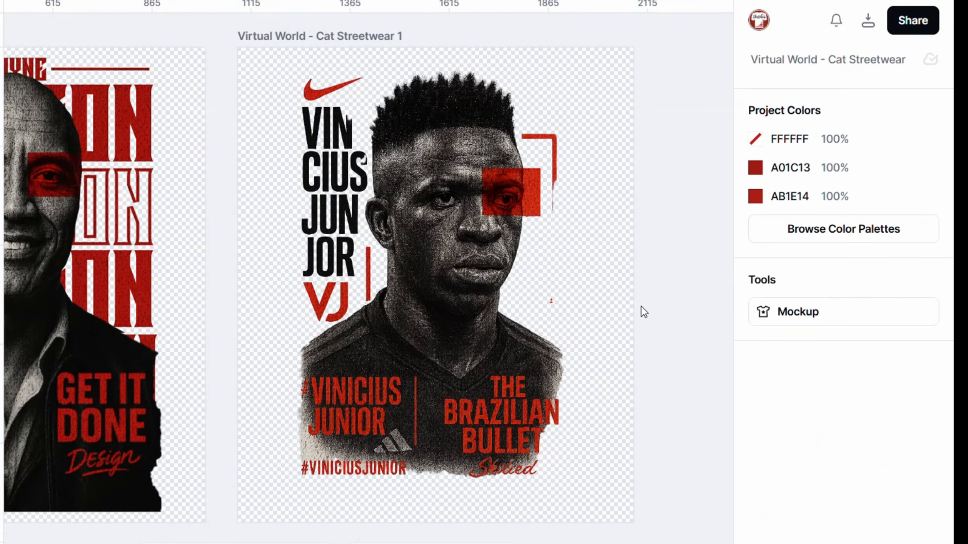
Enlarge the cut-out image to about 719 × 1091 px and shift it slightly up and left on the artboard
{"action": "left_click", "coordinate": [519, 369]}
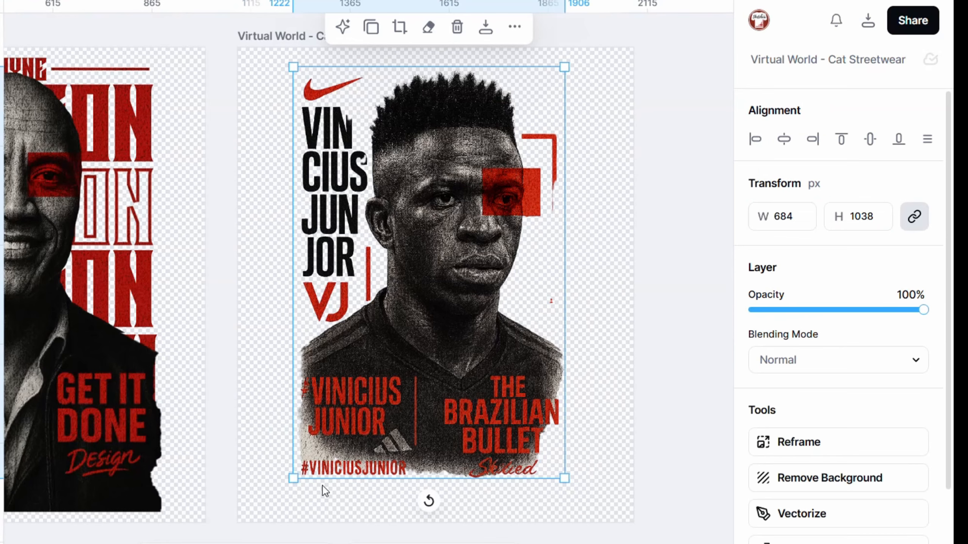
{"action": "left_click_drag", "start_coordinate": [564, 478], "coordinate": [578, 500]}
{"action": "left_click_drag", "start_coordinate": [472, 398], "coordinate": [461, 388]}
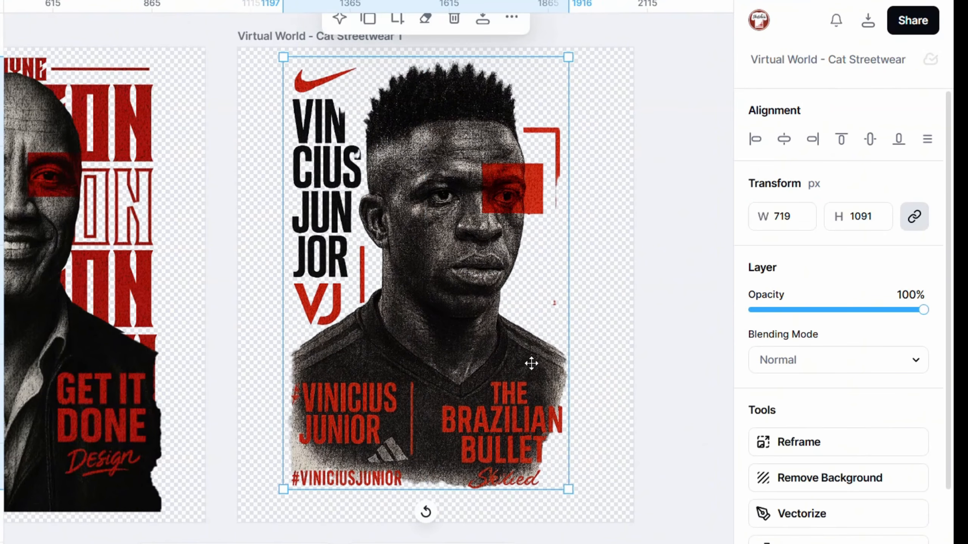
{"action": "left_click", "coordinate": [635, 315]}
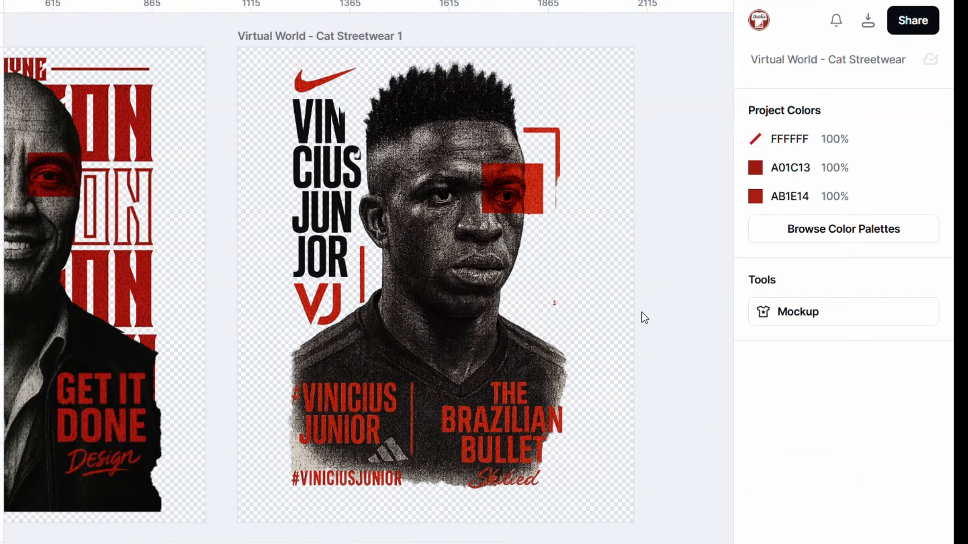
Erase the broken red bracket beside the face with a size 25 eraser and enlarge the image to about 733 × 1112 px
{"action": "left_click", "coordinate": [501, 294]}
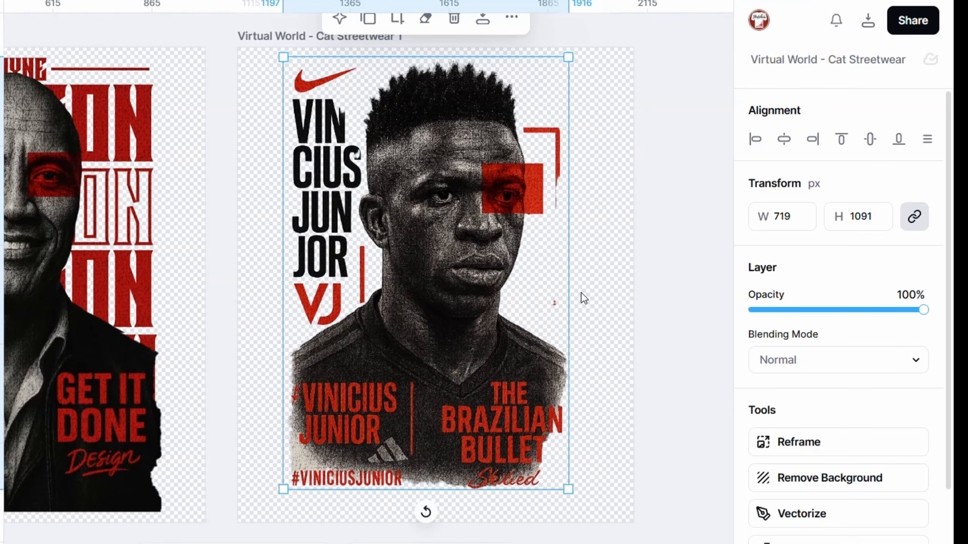
{"action": "left_click", "coordinate": [426, 18]}
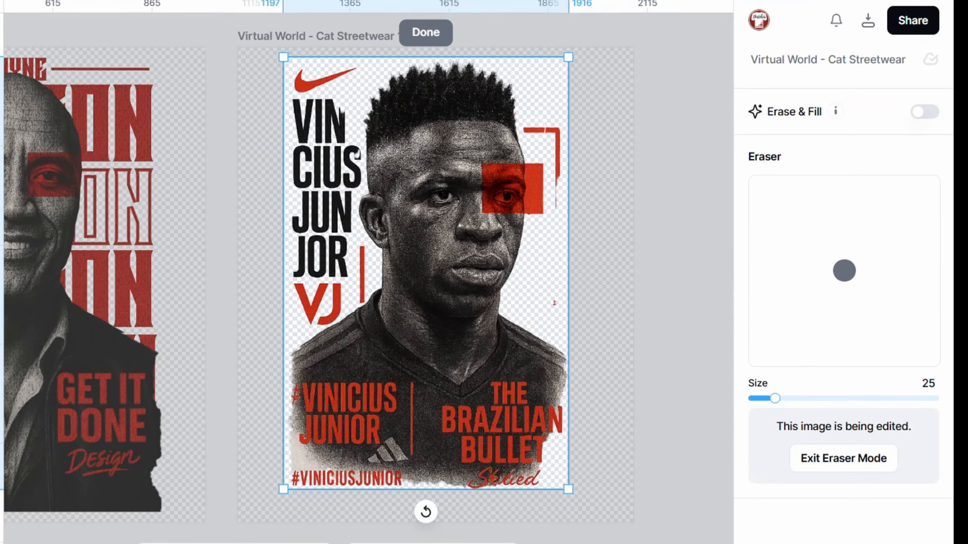
{"action": "left_click_drag", "start_coordinate": [562, 267], "coordinate": [563, 271]}
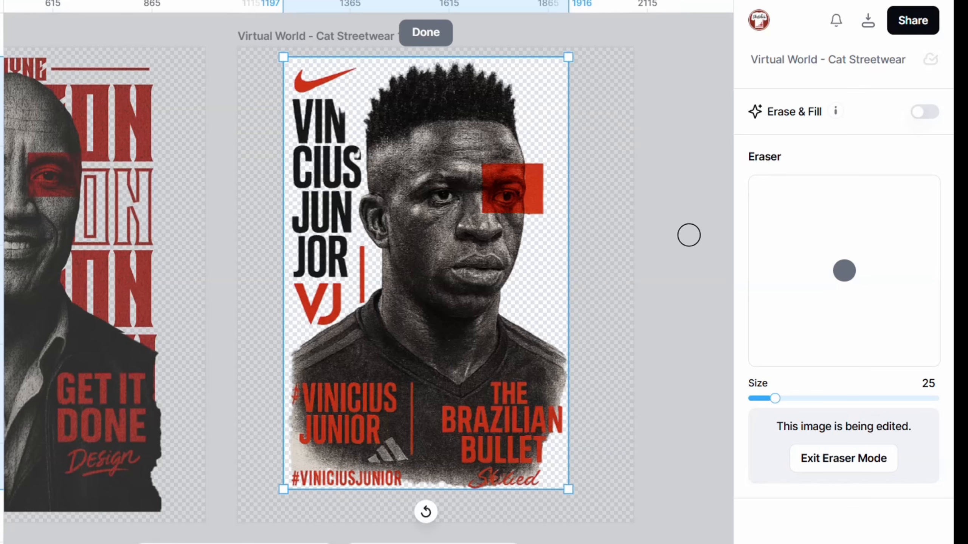
{"action": "left_click", "coordinate": [423, 31]}
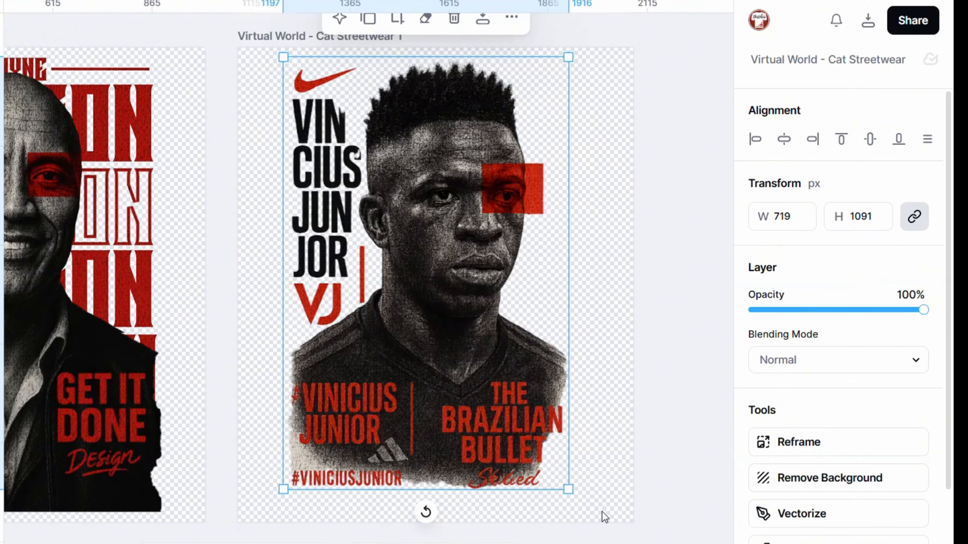
{"action": "mouse_move", "coordinate": [567, 487]}
{"action": "left_mouse_down"}
{"action": "mouse_move", "coordinate": [574, 495]}
{"action": "mouse_move", "coordinate": [587, 485]}
{"action": "left_mouse_up"}
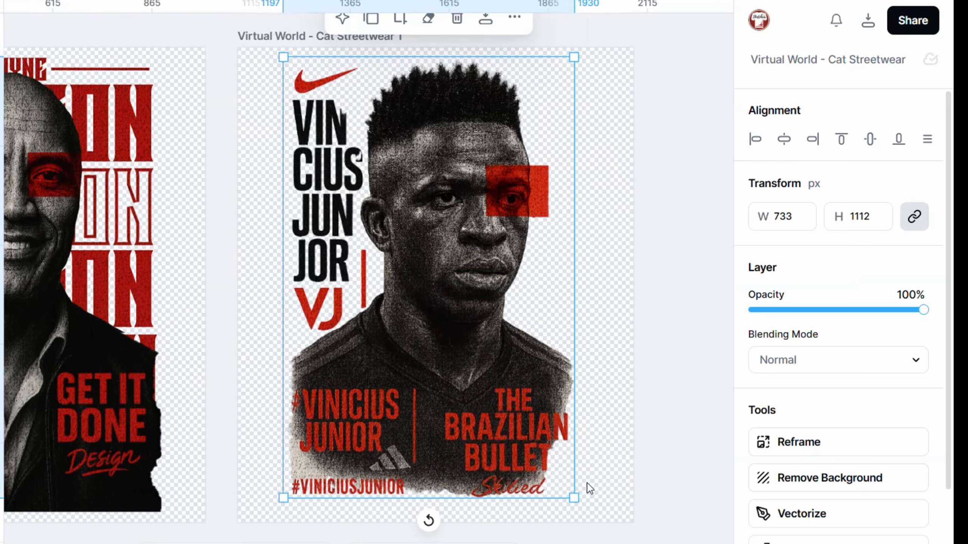
Erase the red swoosh logo above the black stacked name in the Vinicius Junior image
{"action": "left_click", "coordinate": [671, 338]}
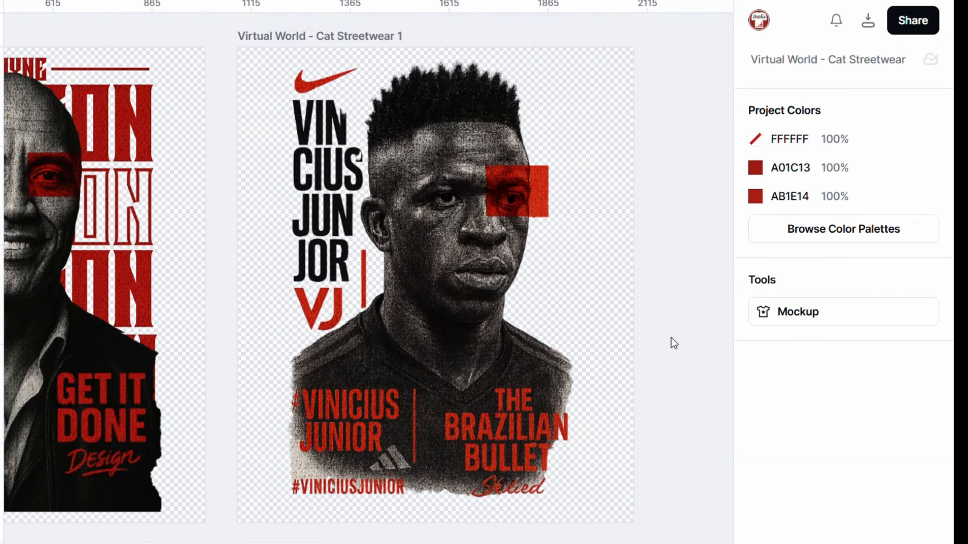
{"action": "double_click", "coordinate": [337, 72]}
{"action": "left_click_drag", "start_coordinate": [337, 71], "coordinate": [289, 79]}
{"action": "left_click", "coordinate": [626, 107]}
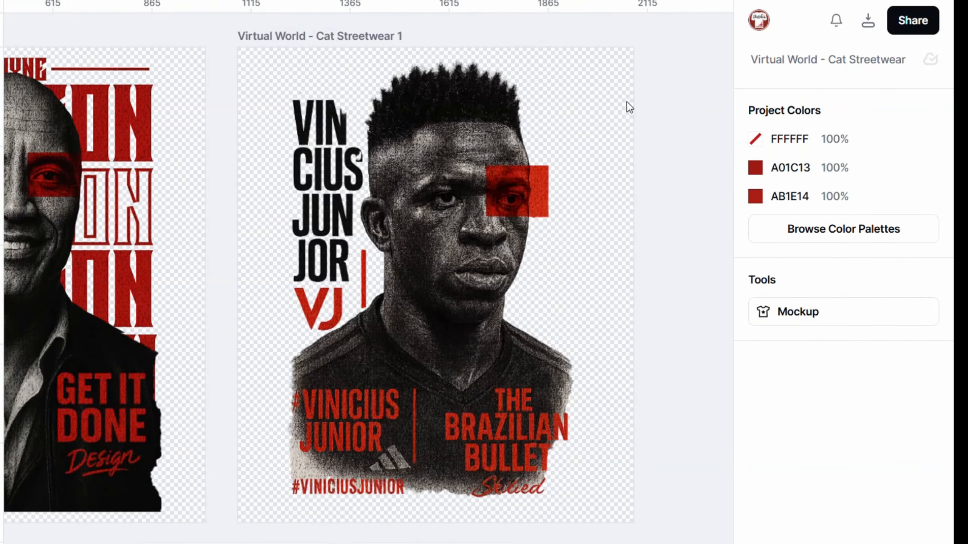
Erase the black stacked VINICIUS JUNIOR lettering beside the head with a size 25 eraser
{"action": "left_click", "coordinate": [556, 77]}
{"action": "left_click", "coordinate": [426, 18]}
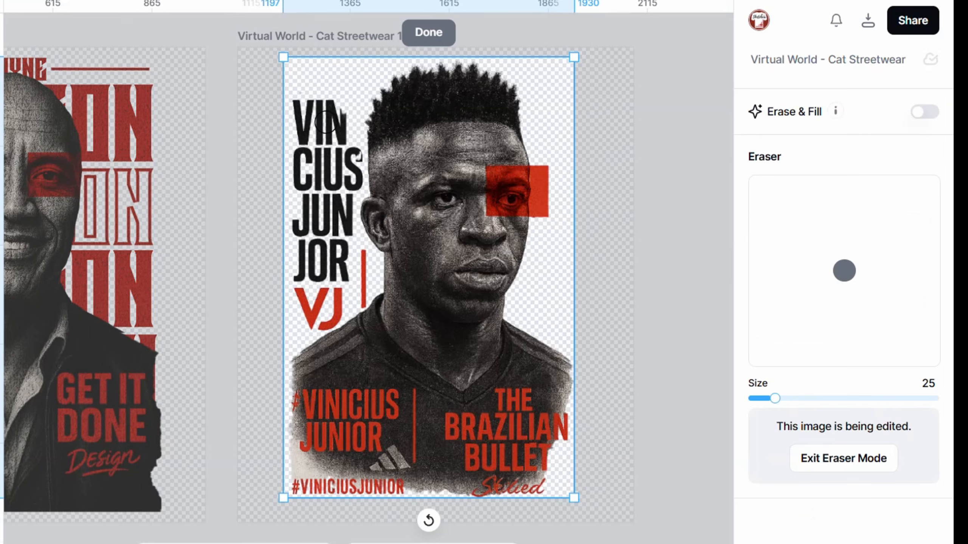
{"action": "mouse_move", "coordinate": [346, 104]}
{"action": "left_mouse_down"}
{"action": "mouse_move", "coordinate": [356, 187]}
{"action": "mouse_move", "coordinate": [342, 200]}
{"action": "mouse_move", "coordinate": [339, 233]}
{"action": "mouse_move", "coordinate": [302, 234]}
{"action": "mouse_move", "coordinate": [306, 271]}
{"action": "left_mouse_up"}
{"action": "left_click", "coordinate": [469, 473]}
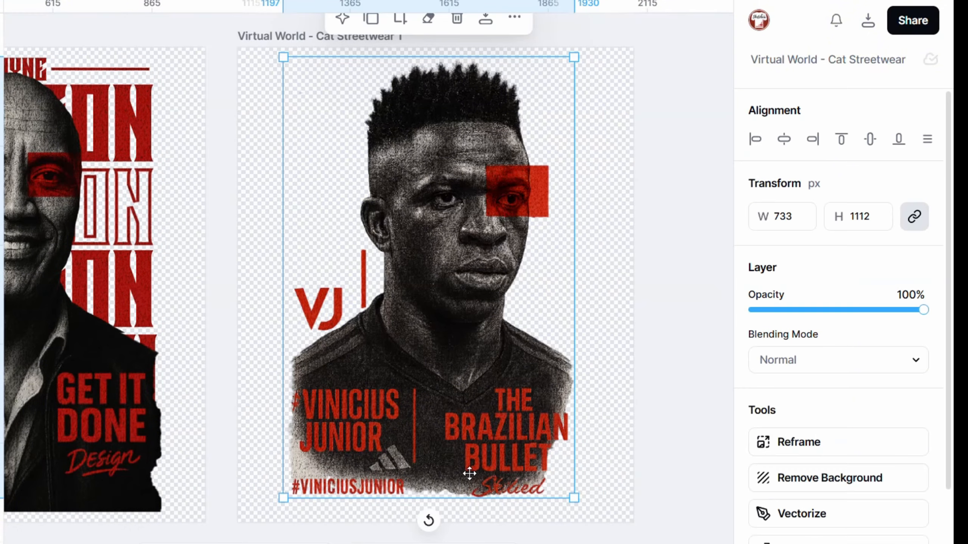
Crop the bottom of the image to cut off the #VINICIUSJUNIOR line and the garbled script signature
{"action": "left_click", "coordinate": [400, 18]}
{"action": "left_click_drag", "start_coordinate": [428, 498], "coordinate": [436, 479]}
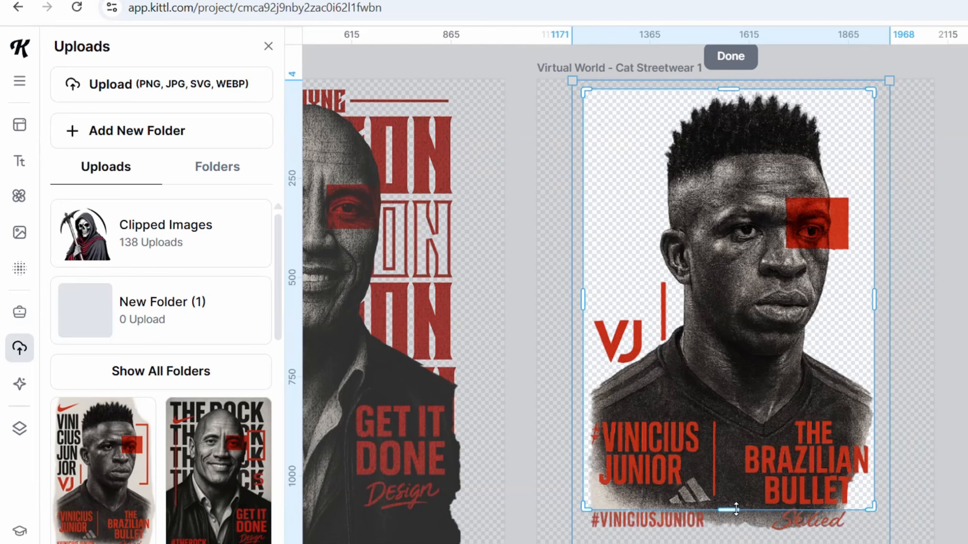
{"action": "left_click", "coordinate": [658, 386]}
{"action": "left_click", "coordinate": [657, 384]}
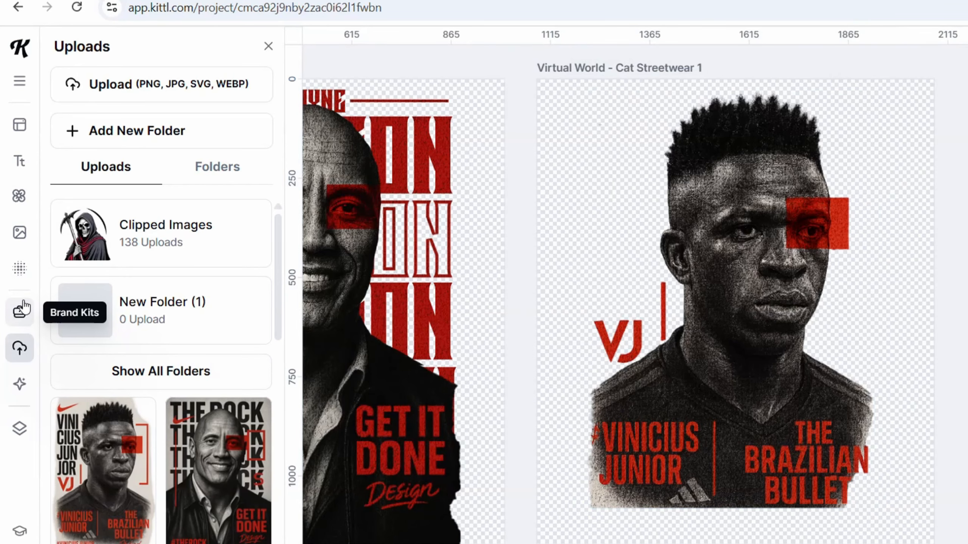
Add the Natural Coffee paragraph text template to the artboard and ungroup it
{"action": "left_click", "coordinate": [19, 161]}
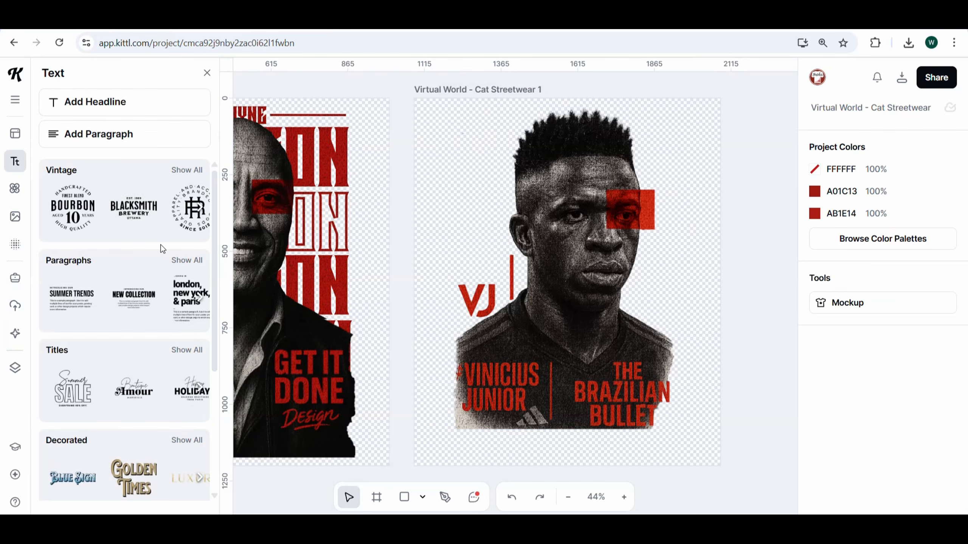
{"action": "left_click", "coordinate": [188, 260]}
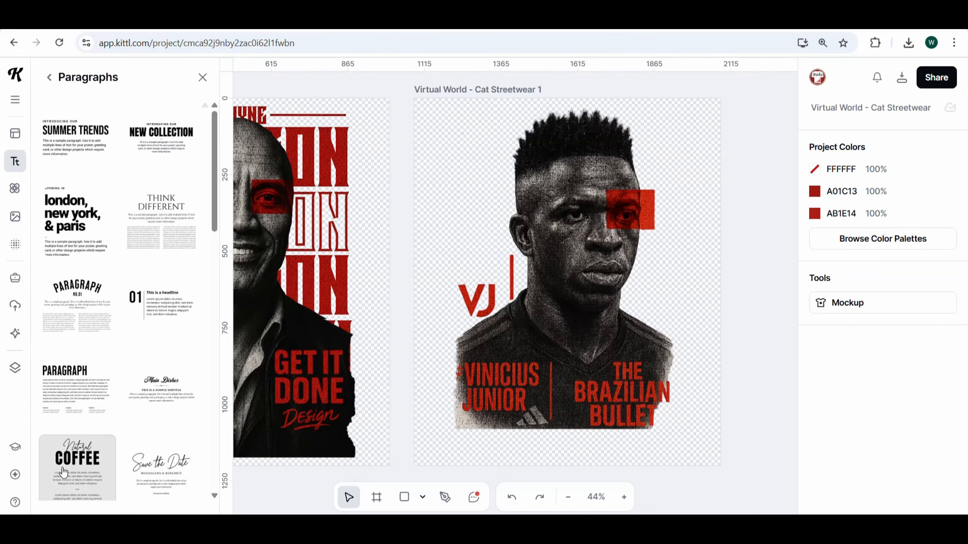
{"action": "left_click", "coordinate": [79, 462]}
{"action": "left_click_drag", "start_coordinate": [418, 210], "coordinate": [502, 190]}
{"action": "right_click", "coordinate": [489, 231]}
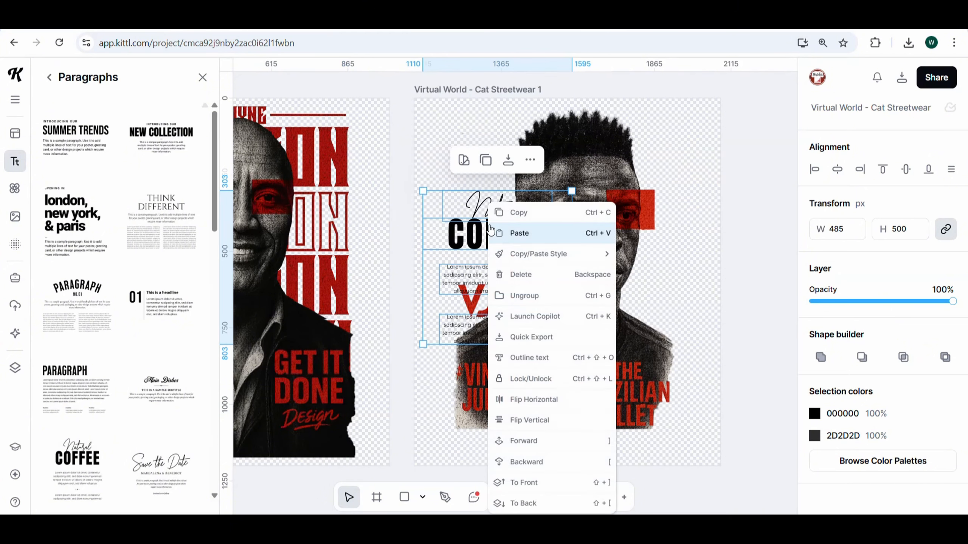
{"action": "left_click", "coordinate": [530, 296]}
Delete the template's lorem ipsum paragraphs and move the script word Natural beside the shoulder under the red square
{"action": "left_click", "coordinate": [489, 283]}
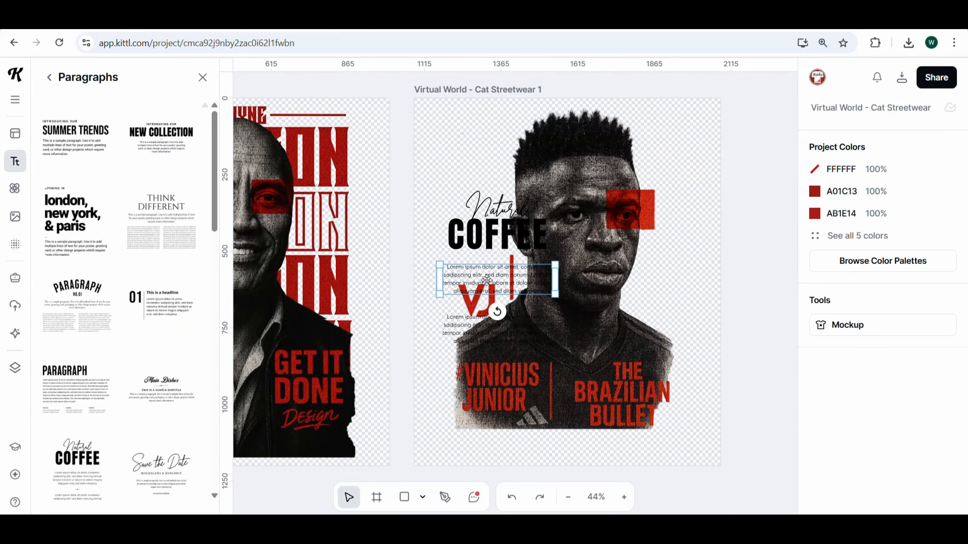
{"action": "key", "text": "BackSpace"}
{"action": "left_click", "coordinate": [495, 329]}
{"action": "key", "text": "BackSpace"}
{"action": "left_click", "coordinate": [497, 305]}
{"action": "key", "text": "BackSpace"}
{"action": "left_click", "coordinate": [497, 209]}
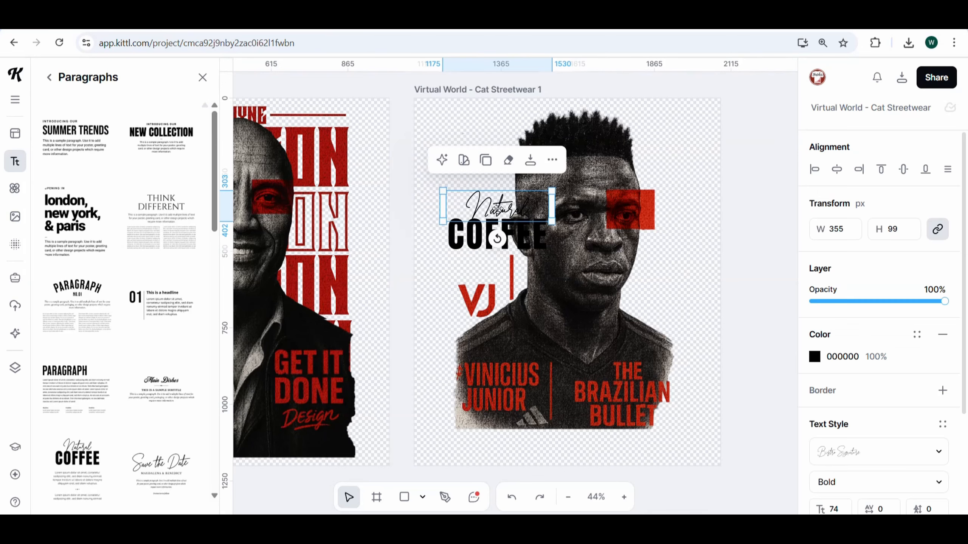
{"action": "left_click_drag", "start_coordinate": [497, 209], "coordinate": [650, 311]}
Move the COFFEE headline up beside the head and change its text to VINICIUS
{"action": "left_click_drag", "start_coordinate": [469, 236], "coordinate": [477, 187]}
{"action": "double_click", "coordinate": [479, 184]}
{"action": "type", "text": "VI"}
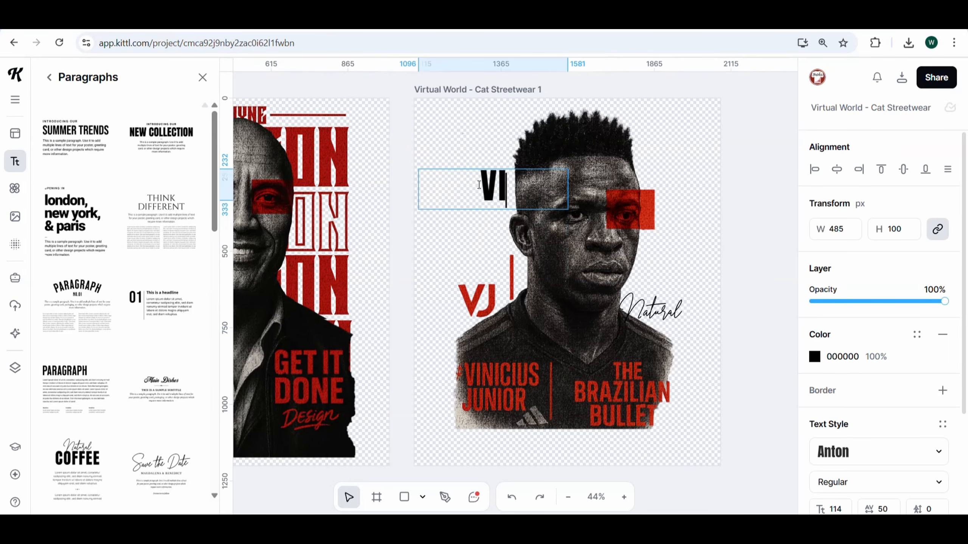
{"action": "type", "text": "NICIUS"}
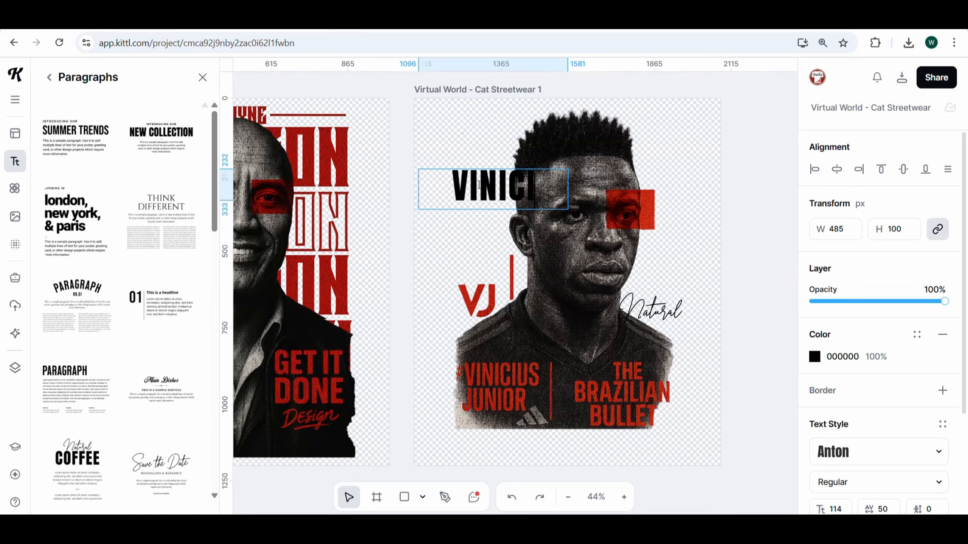
{"action": "key", "text": "Escape"}
{"action": "mouse_move", "coordinate": [531, 182]}
{"action": "left_mouse_down"}
{"action": "mouse_move", "coordinate": [530, 203]}
{"action": "mouse_move", "coordinate": [544, 177]}
{"action": "left_mouse_up"}
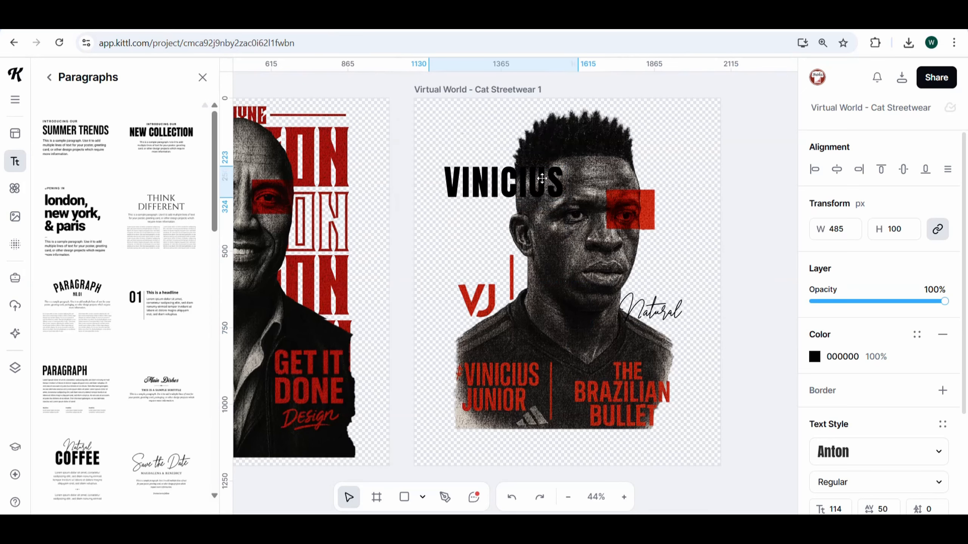
Split the name into VINI / CIUS and stack it with a matching JUN / IOR text beside the face, above the VJ logo
{"action": "double_click", "coordinate": [502, 181]}
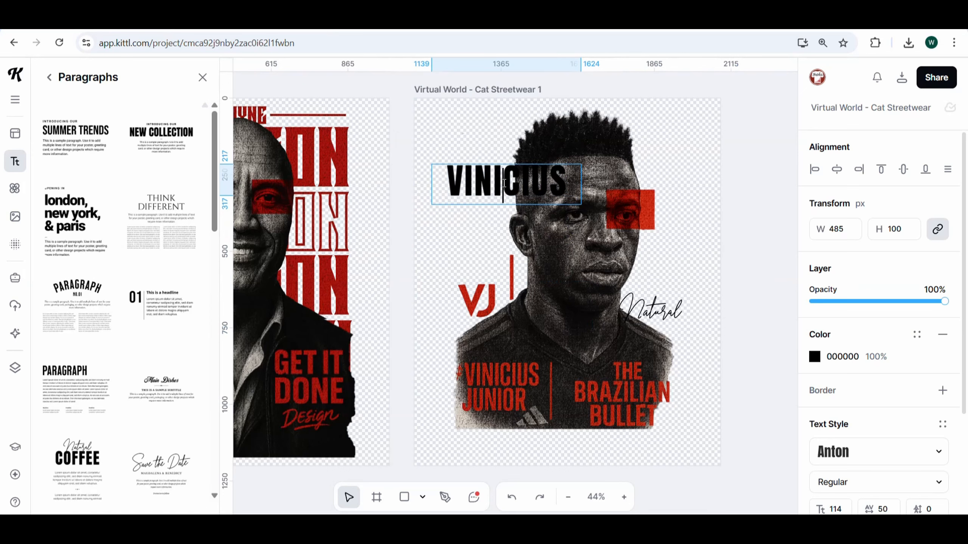
{"action": "key", "text": "Return"}
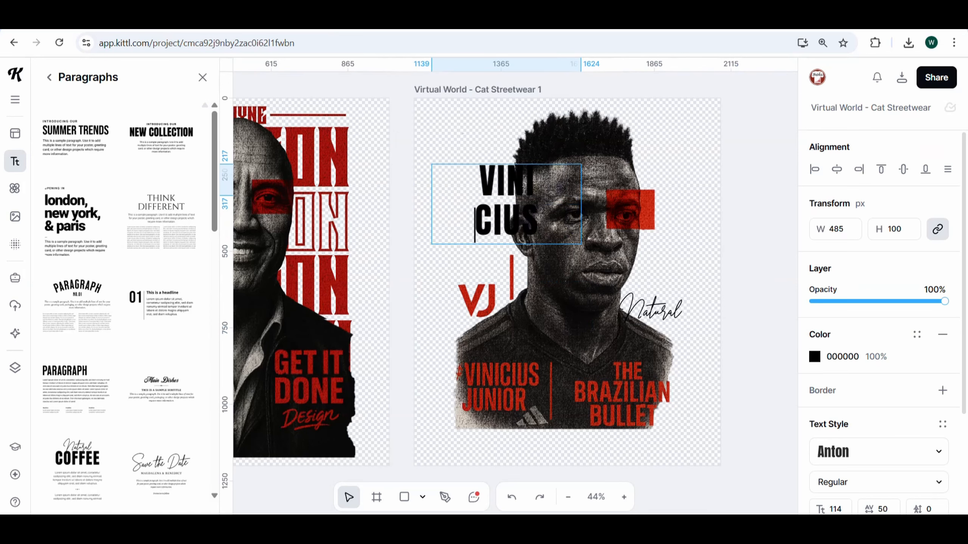
{"action": "left_click", "coordinate": [749, 158]}
{"action": "left_click_drag", "start_coordinate": [514, 209], "coordinate": [490, 200]}
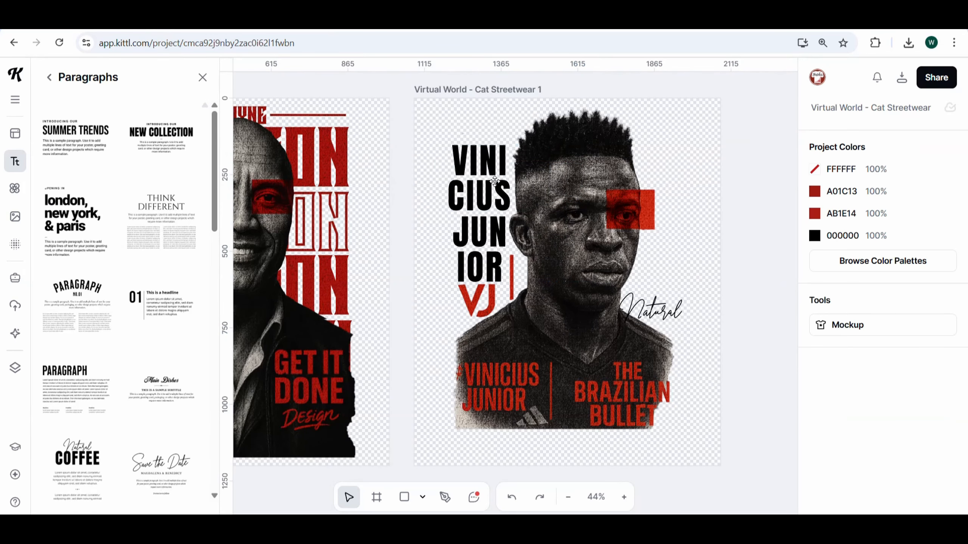
{"action": "left_click_drag", "start_coordinate": [494, 181], "coordinate": [494, 166]}
{"action": "left_click_drag", "start_coordinate": [487, 253], "coordinate": [487, 239]}
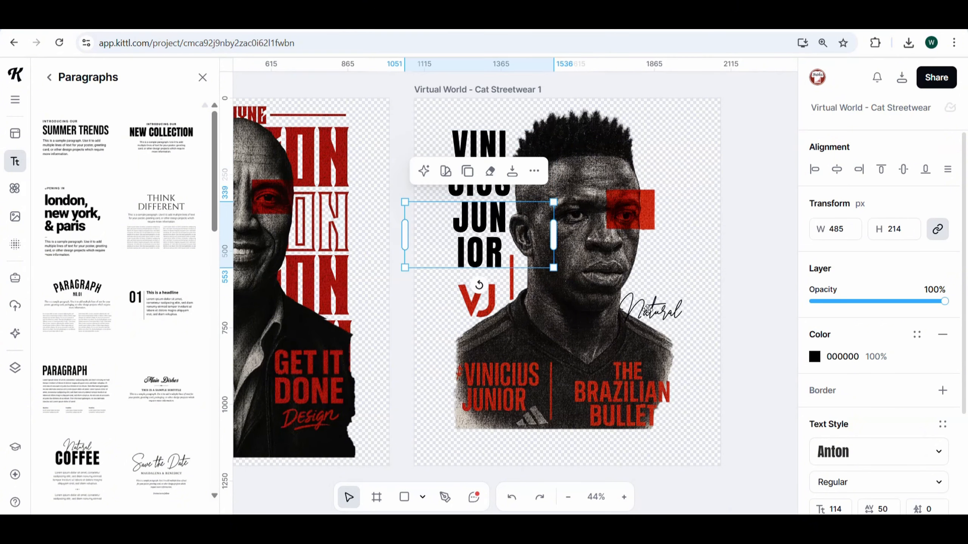
Change the script word Natural beside the shoulder to Talent
{"action": "left_click", "coordinate": [647, 310]}
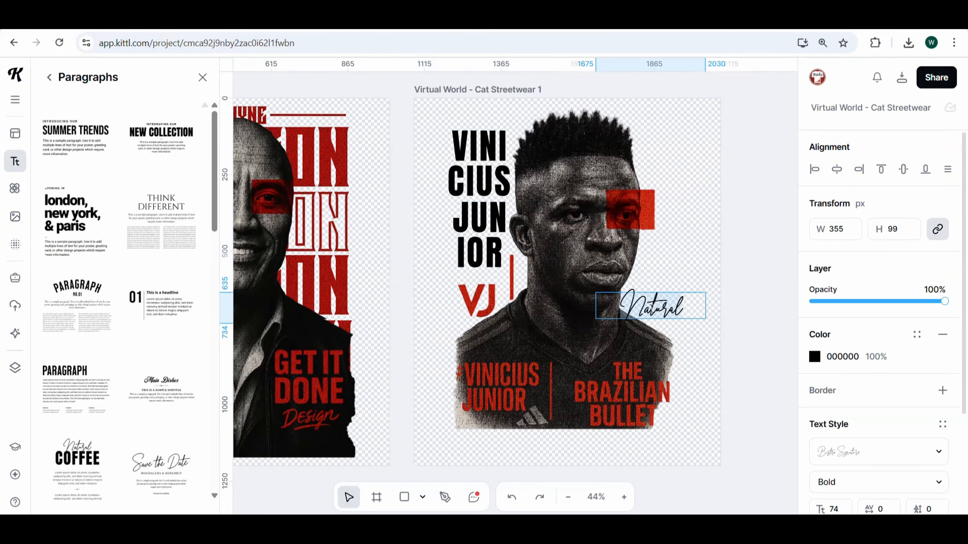
{"action": "left_click", "coordinate": [16, 217]}
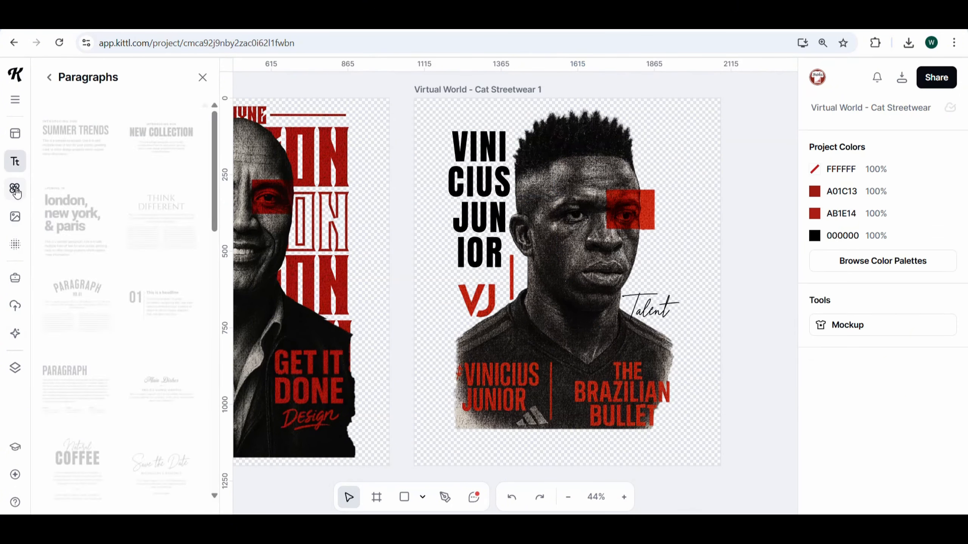
Build a three-sided bracket around the red eye square from straight lines of about 457 × 12 px in color AB1E14
{"action": "left_click", "coordinate": [17, 192]}
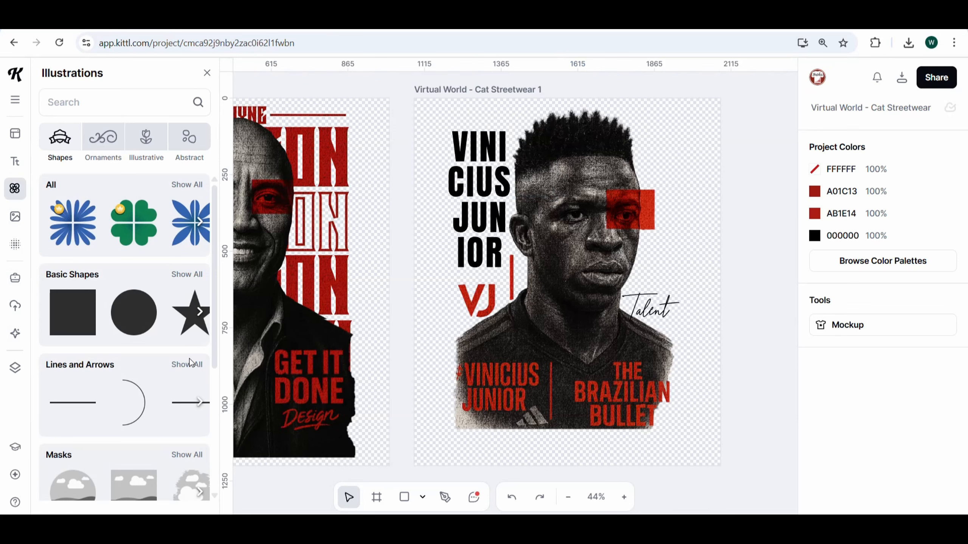
{"action": "left_click", "coordinate": [187, 366]}
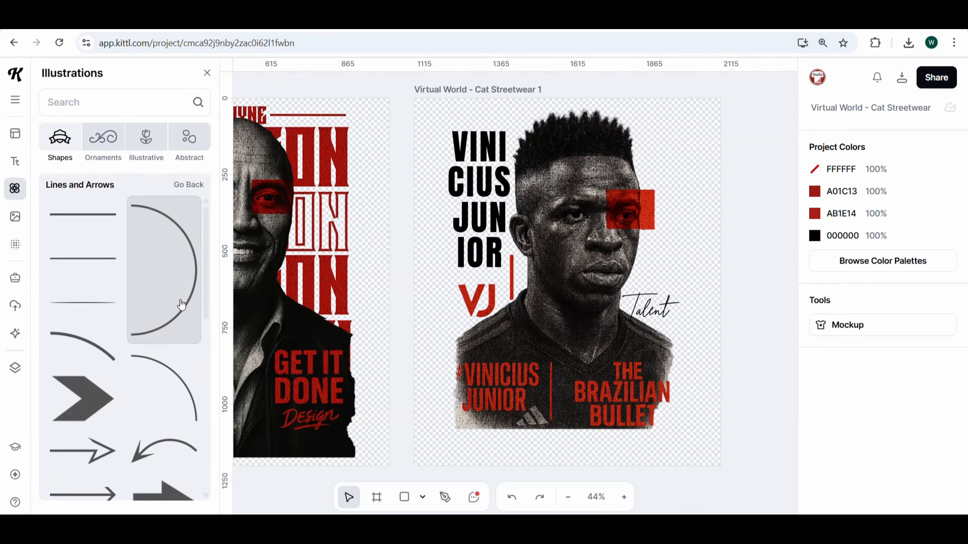
{"action": "scroll", "coordinate": [181, 297], "scroll_direction": "down", "scroll_amount": 5}
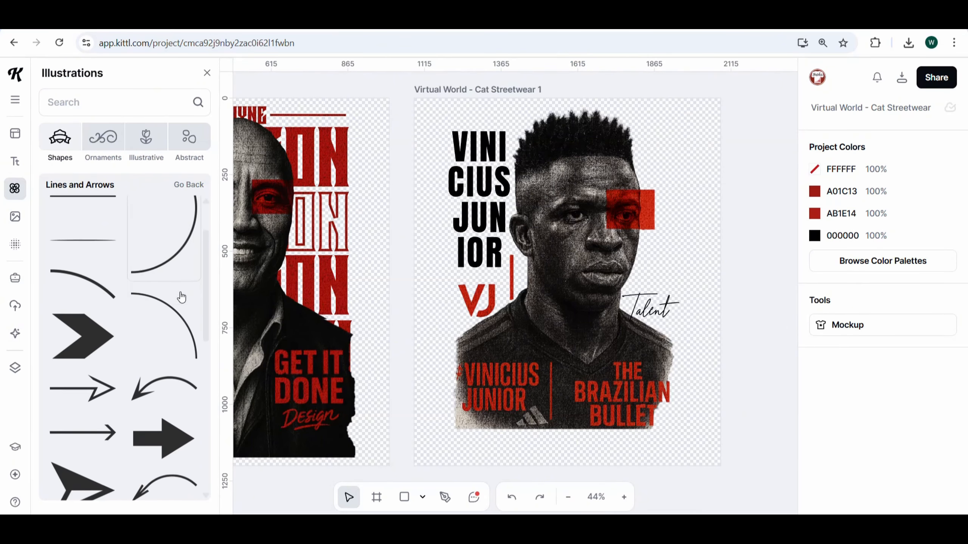
{"action": "scroll", "coordinate": [181, 297], "scroll_direction": "up", "scroll_amount": 5}
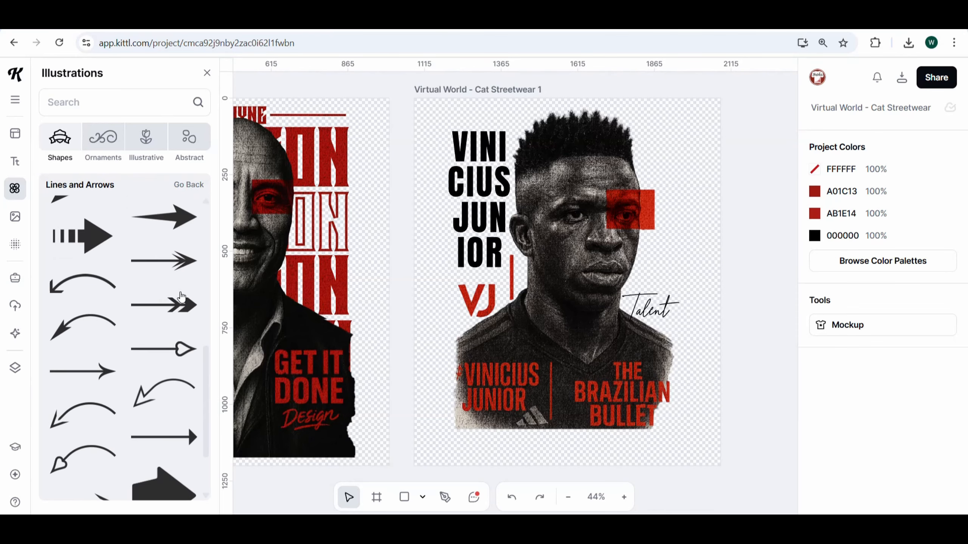
{"action": "left_click_drag", "start_coordinate": [107, 220], "coordinate": [669, 189]}
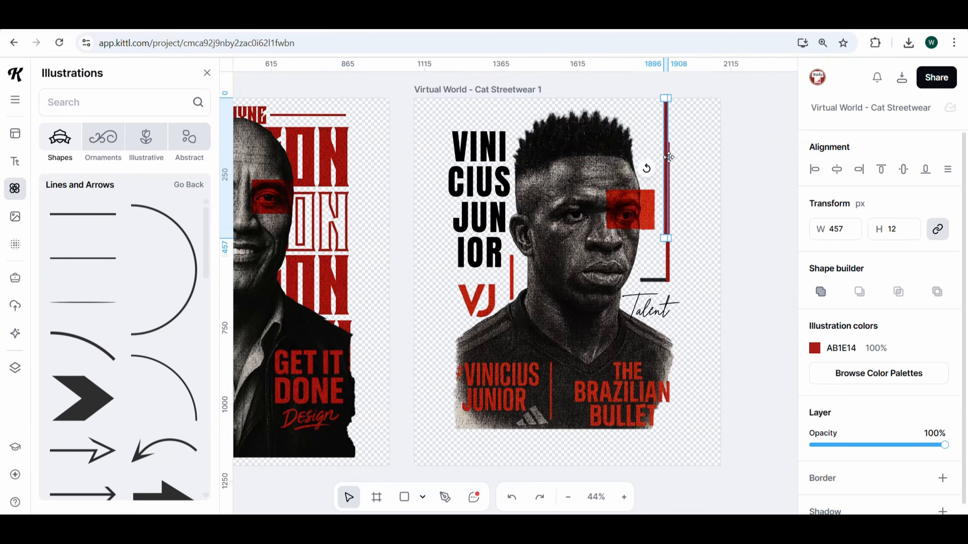
{"action": "left_click_drag", "start_coordinate": [645, 168], "coordinate": [654, 217]}
{"action": "left_click_drag", "start_coordinate": [648, 276], "coordinate": [648, 286]}
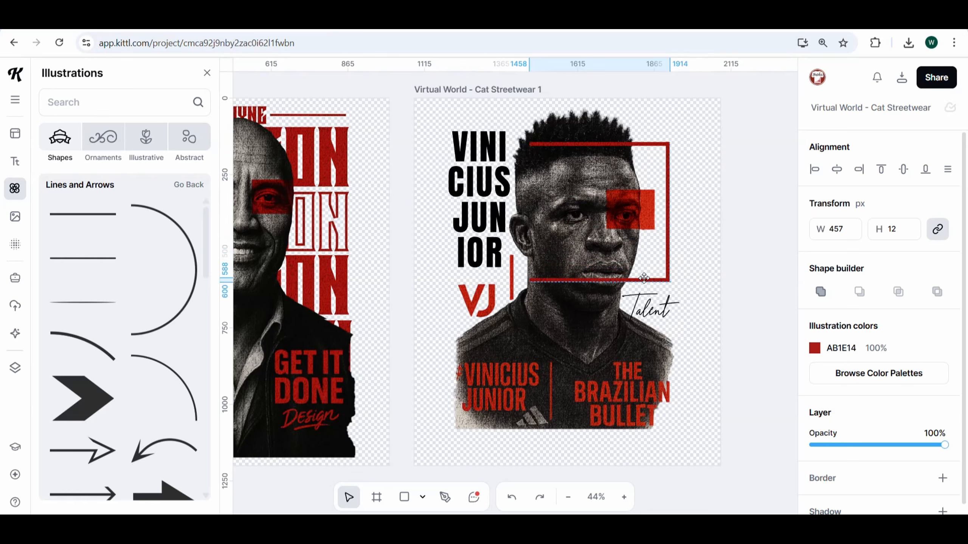
Group the three red bracket lines and send them behind the portrait
{"action": "left_click", "coordinate": [742, 225]}
{"action": "left_click", "coordinate": [644, 141]}
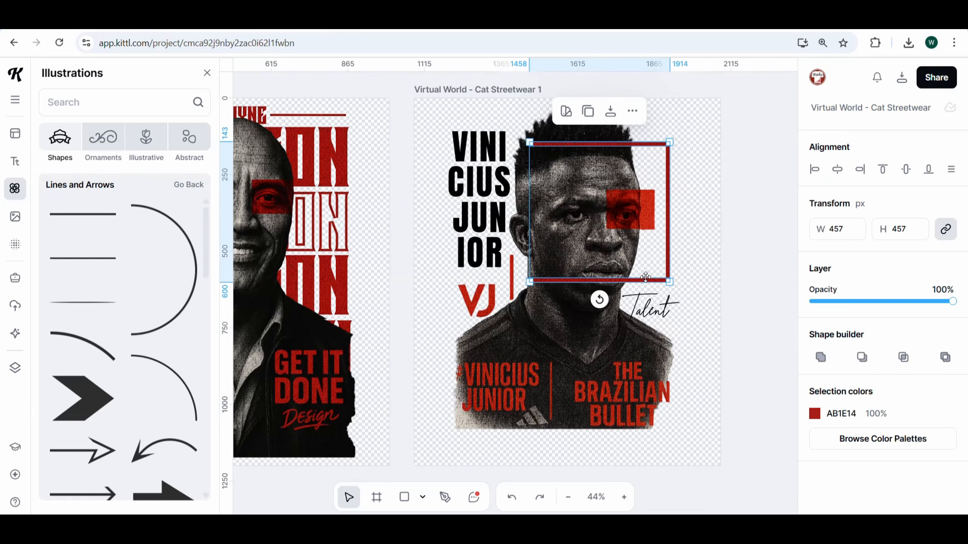
{"action": "right_click", "coordinate": [638, 285]}
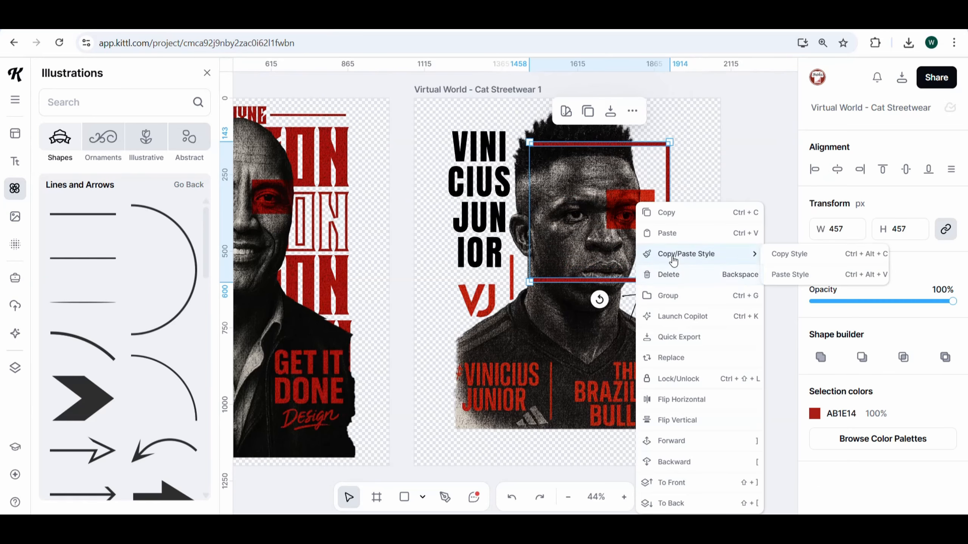
{"action": "left_click", "coordinate": [684, 296]}
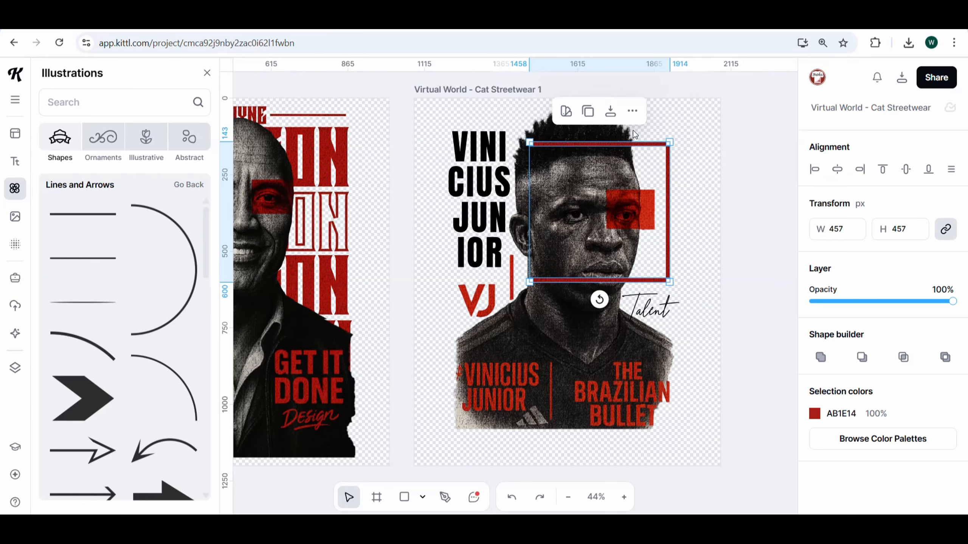
{"action": "right_click", "coordinate": [638, 146]}
{"action": "left_click", "coordinate": [691, 384]}
{"action": "left_click", "coordinate": [708, 222]}
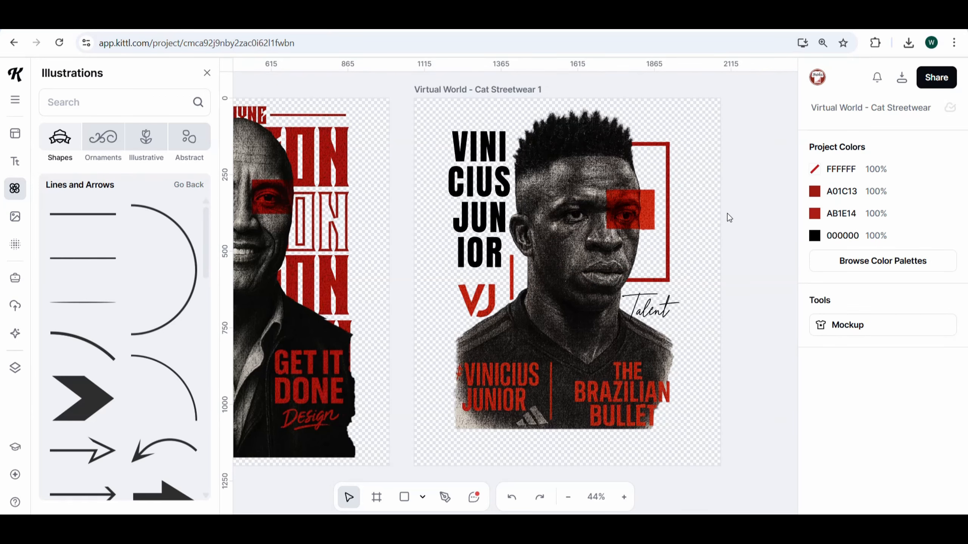
Rename the Vinicius Junior artboard as VJ
{"action": "double_click", "coordinate": [513, 89]}
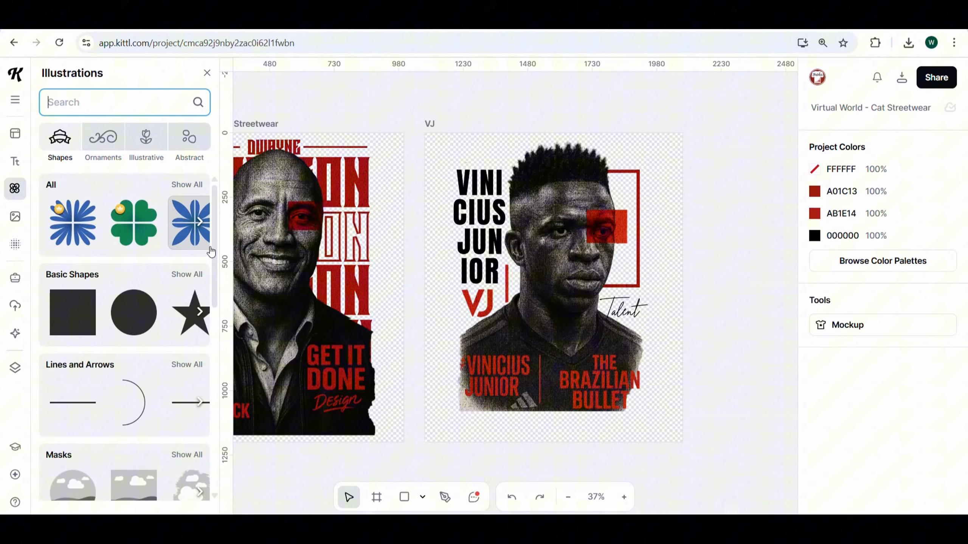
Place the tall brush-edged image mask over the Vinicius Junior portrait and enlarge it to about 833 × 865 px
{"action": "scroll", "coordinate": [495, 267], "scroll_direction": "down", "scroll_amount": 5}
{"action": "scroll", "coordinate": [495, 267], "scroll_direction": "up", "scroll_amount": 3}
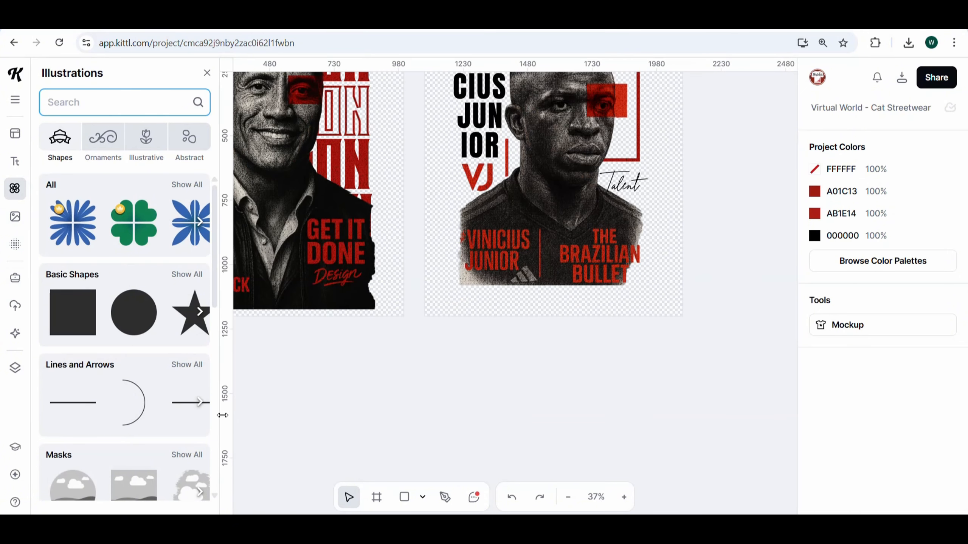
{"action": "left_click", "coordinate": [202, 462]}
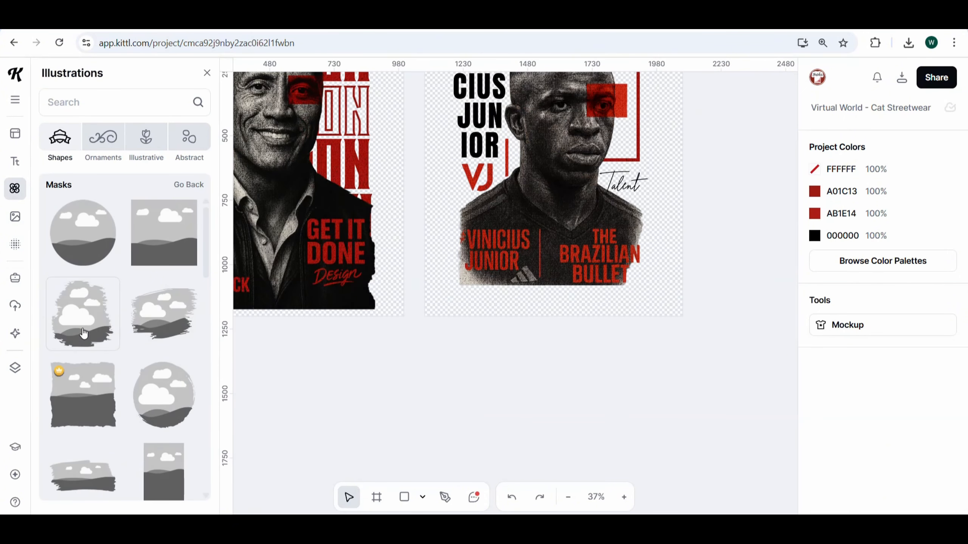
{"action": "left_click_drag", "start_coordinate": [83, 333], "coordinate": [517, 248]}
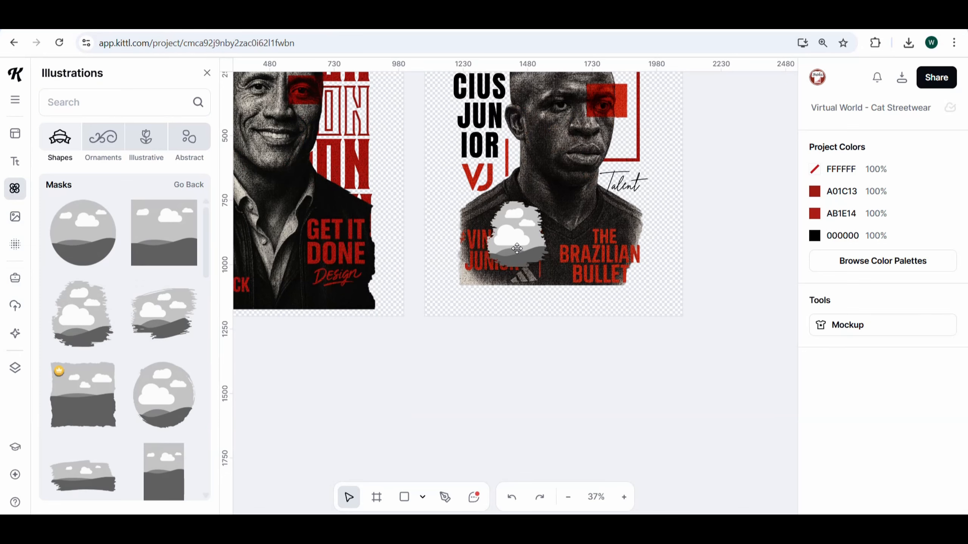
{"action": "left_click_drag", "start_coordinate": [550, 201], "coordinate": [735, 90]}
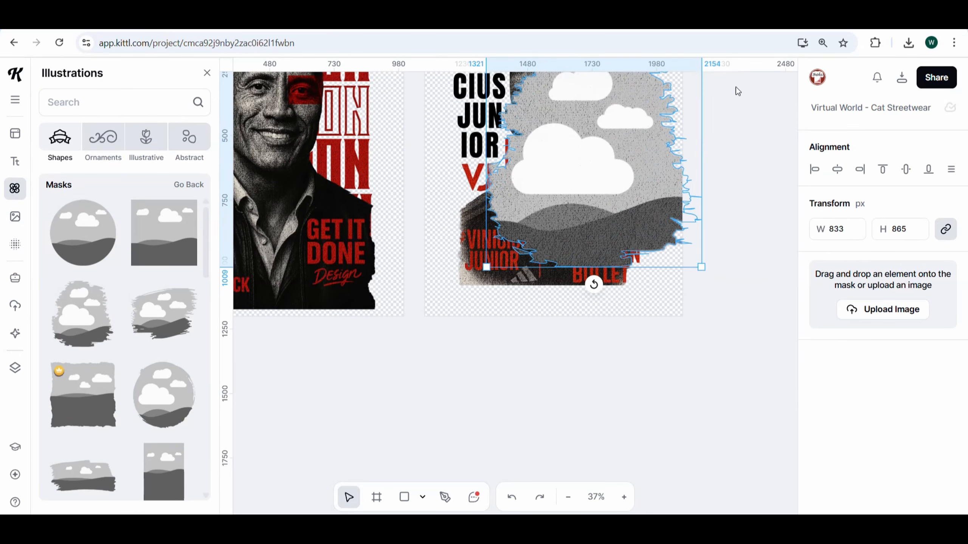
Move the brush-edged mask down over the lower portrait and fill it with a duplicate of the Vinicius Junior portrait
{"action": "left_click_drag", "start_coordinate": [598, 170], "coordinate": [567, 205]}
{"action": "scroll", "coordinate": [689, 228], "scroll_direction": "up", "scroll_amount": 4}
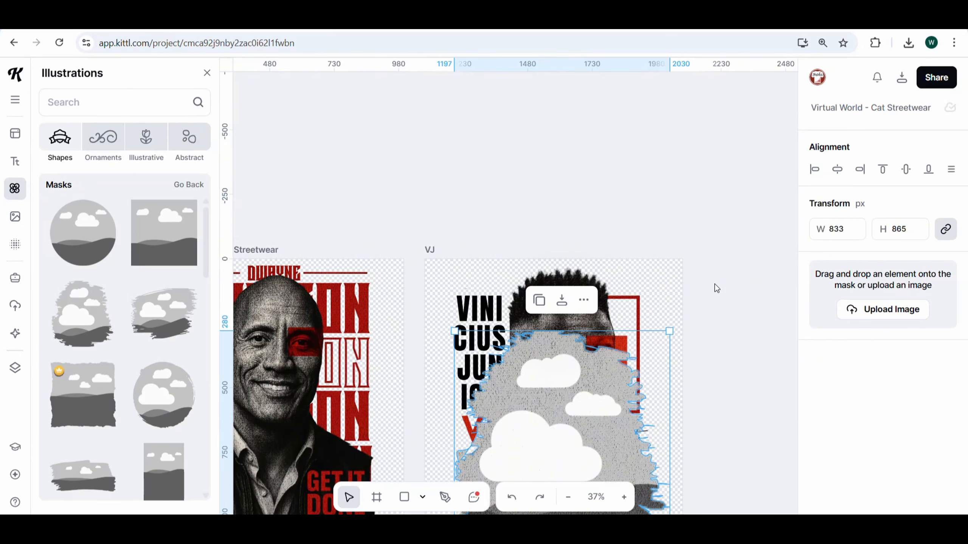
{"action": "scroll", "coordinate": [714, 285], "scroll_direction": "down", "scroll_amount": 2}
{"action": "left_click", "coordinate": [734, 264]}
{"action": "left_click", "coordinate": [574, 181]}
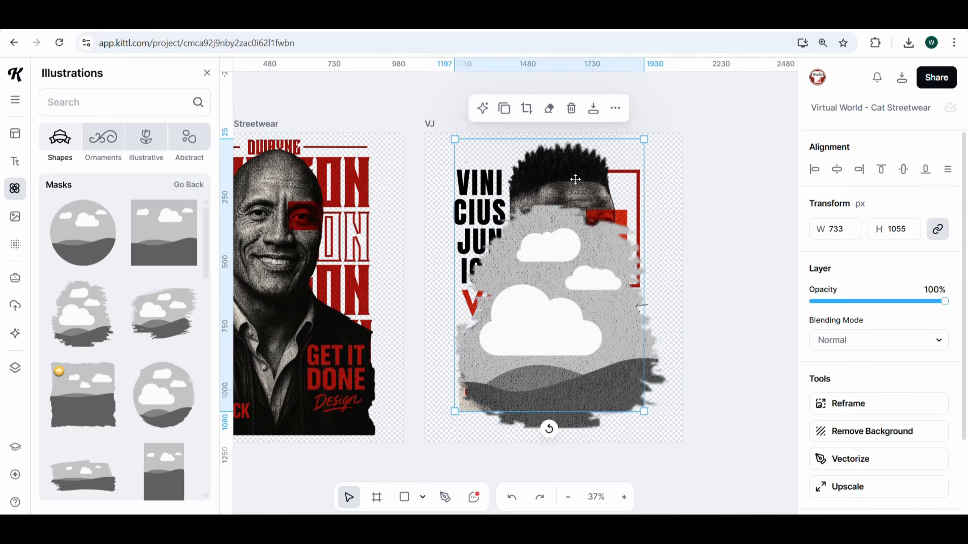
{"action": "key", "text": "ctrl+v"}
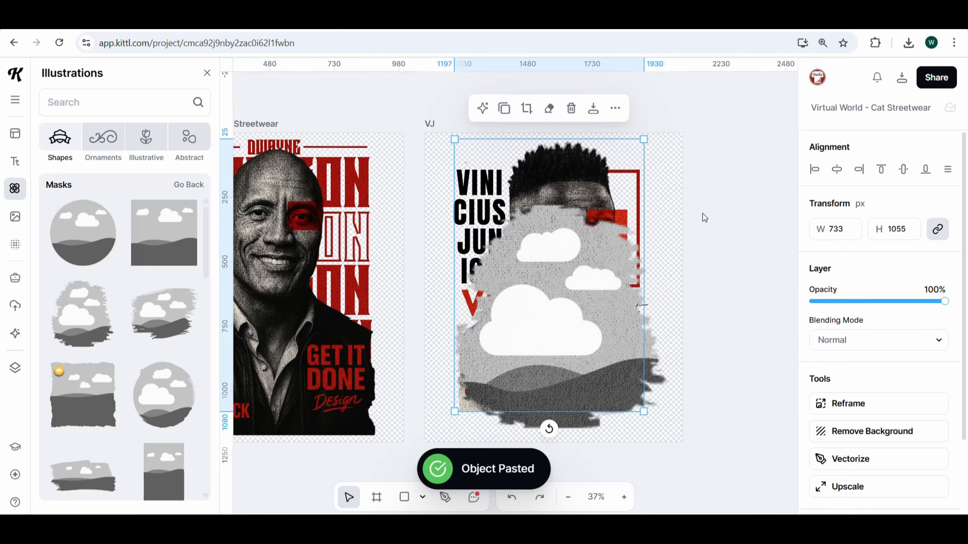
{"action": "left_click_drag", "start_coordinate": [563, 175], "coordinate": [570, 246]}
Size the masked portrait copy to about 752 × 781 px and line it up with the original portrait's torso
{"action": "double_click", "coordinate": [568, 218]}
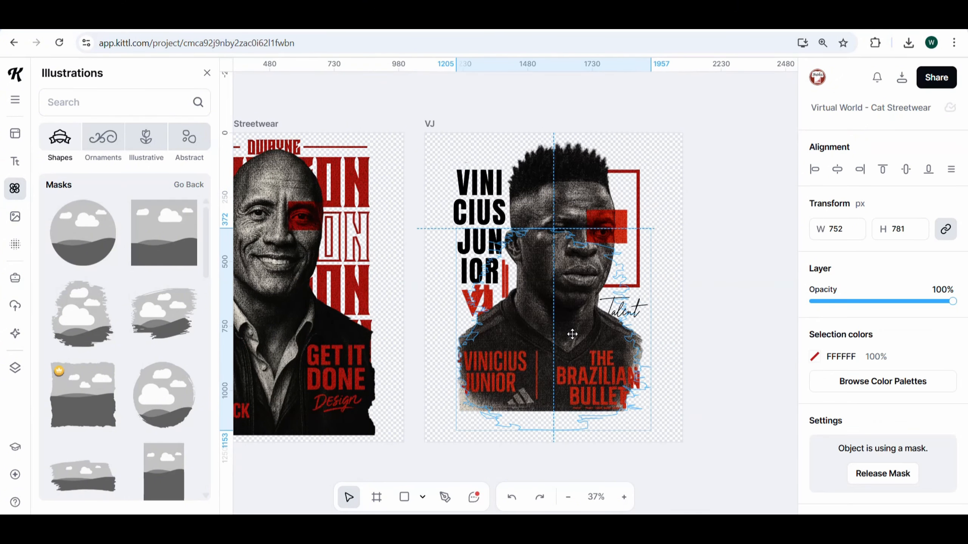
{"action": "left_click_drag", "start_coordinate": [571, 334], "coordinate": [573, 336]}
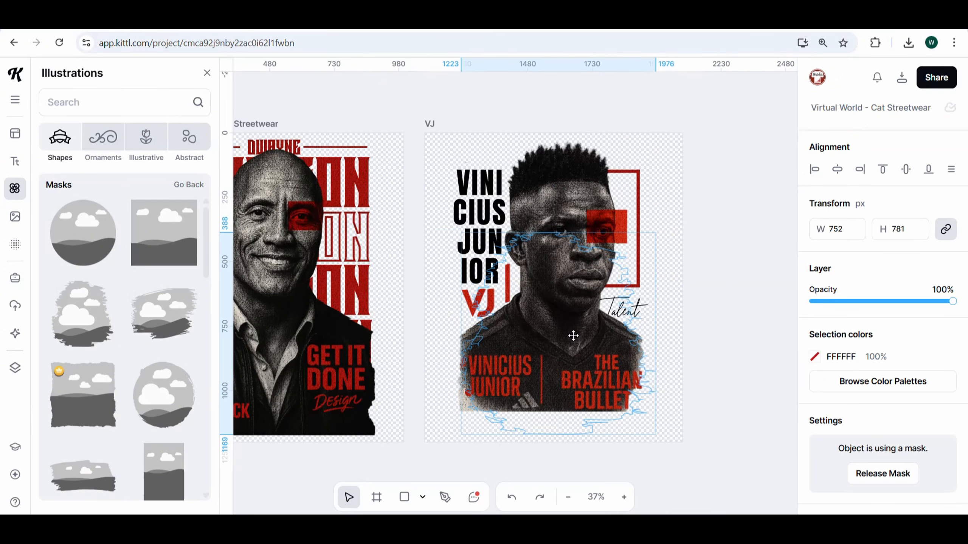
{"action": "key", "text": "Escape"}
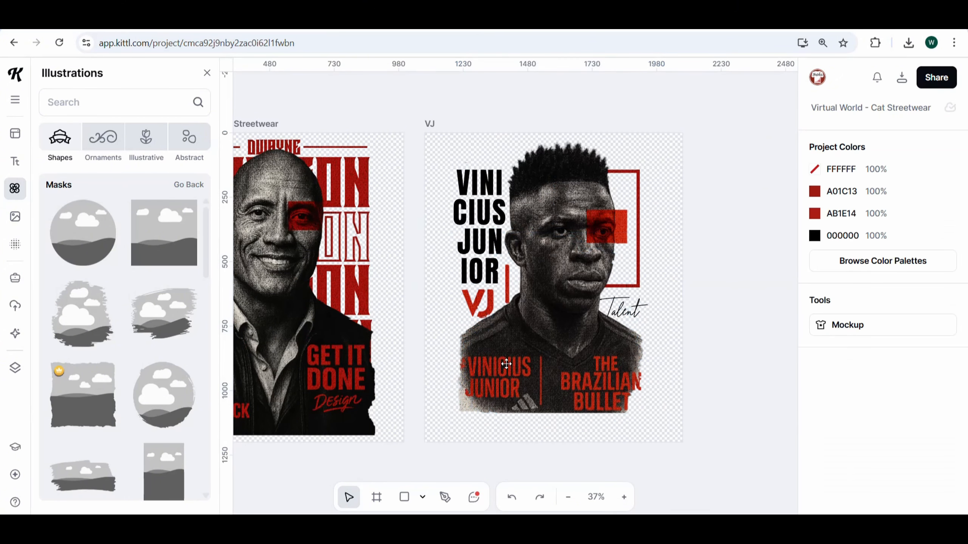
Adjust the layer order of the portrait and its masked copy, moving the masked copy backward
{"action": "left_click", "coordinate": [568, 173]}
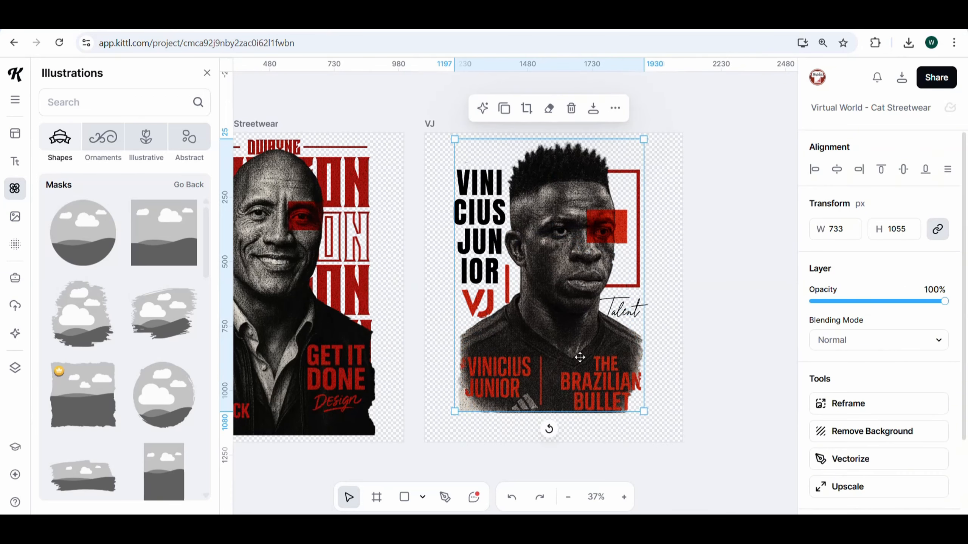
{"action": "right_click", "coordinate": [572, 341]}
{"action": "left_click", "coordinate": [610, 488]}
{"action": "right_click", "coordinate": [562, 319]}
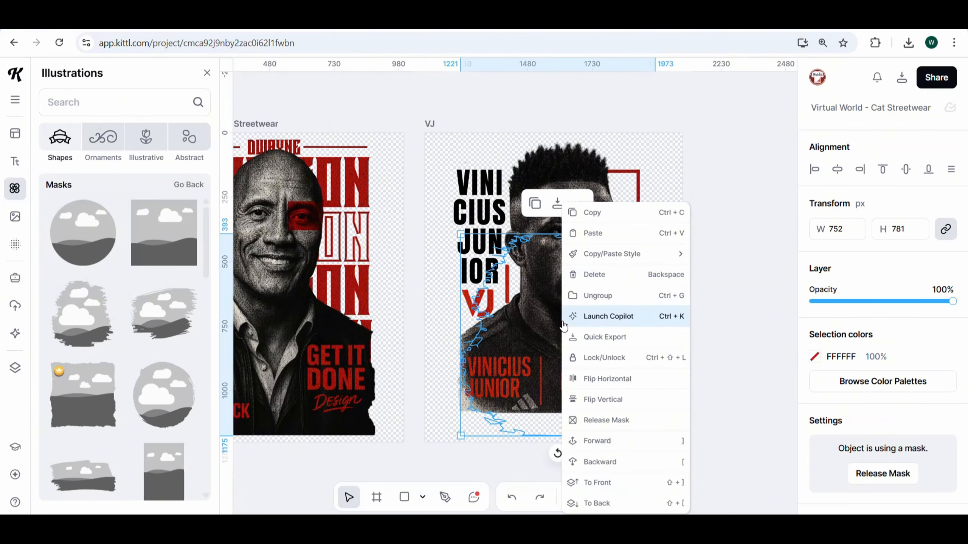
{"action": "left_click", "coordinate": [606, 460]}
Crop the original portrait's lower edge to above the chest lettering and align the brush-edged copy with it
{"action": "left_click", "coordinate": [572, 175]}
{"action": "left_click", "coordinate": [531, 110]}
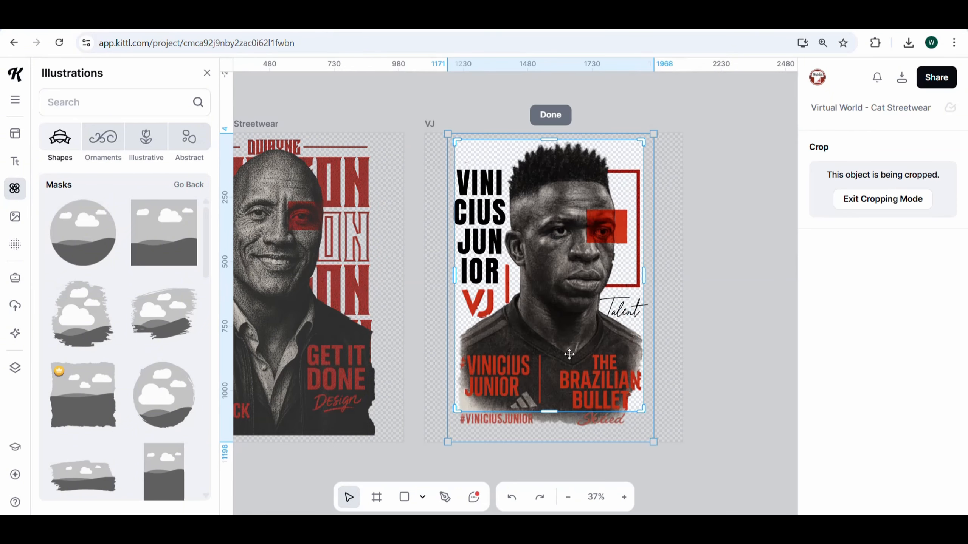
{"action": "left_click_drag", "start_coordinate": [556, 411], "coordinate": [557, 322]}
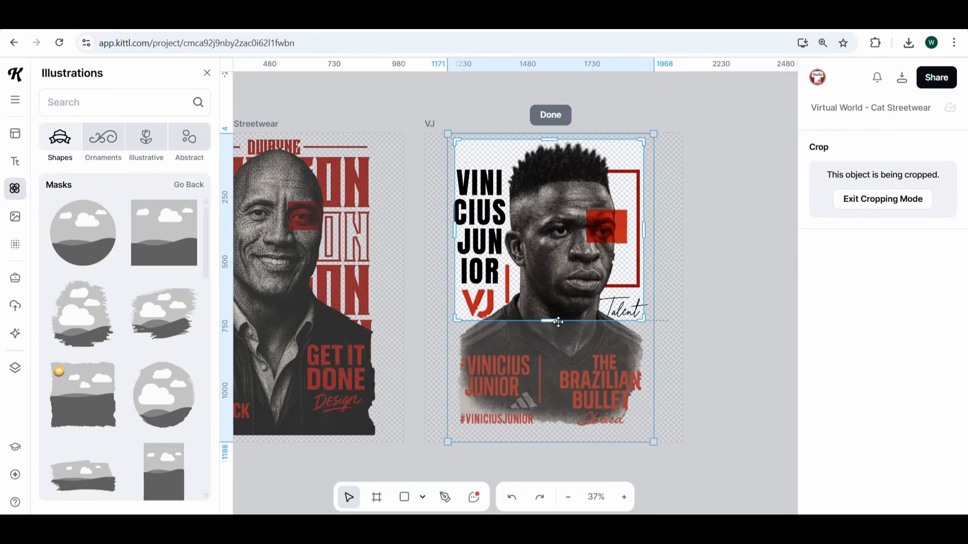
{"action": "left_click", "coordinate": [692, 323]}
{"action": "left_click", "coordinate": [709, 322]}
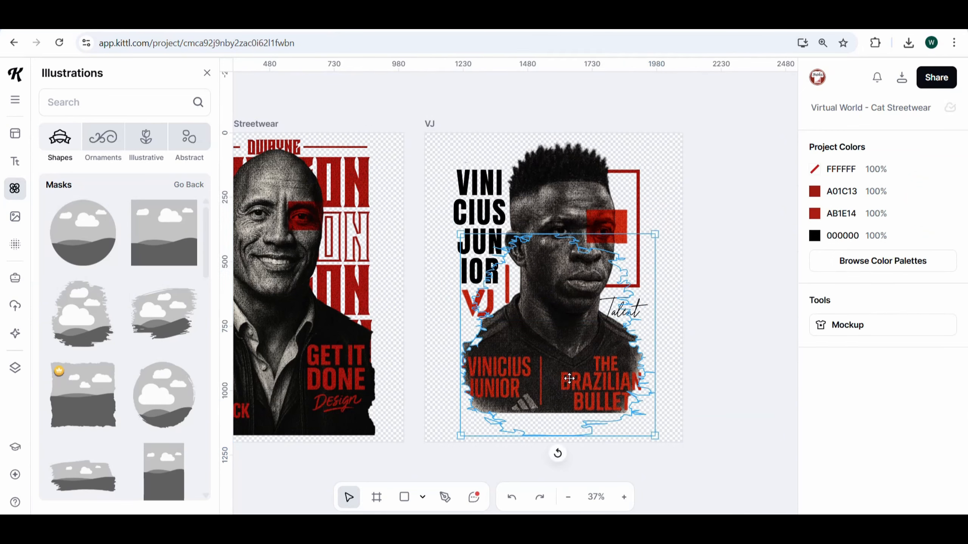
{"action": "left_click", "coordinate": [569, 374]}
{"action": "left_click", "coordinate": [695, 369]}
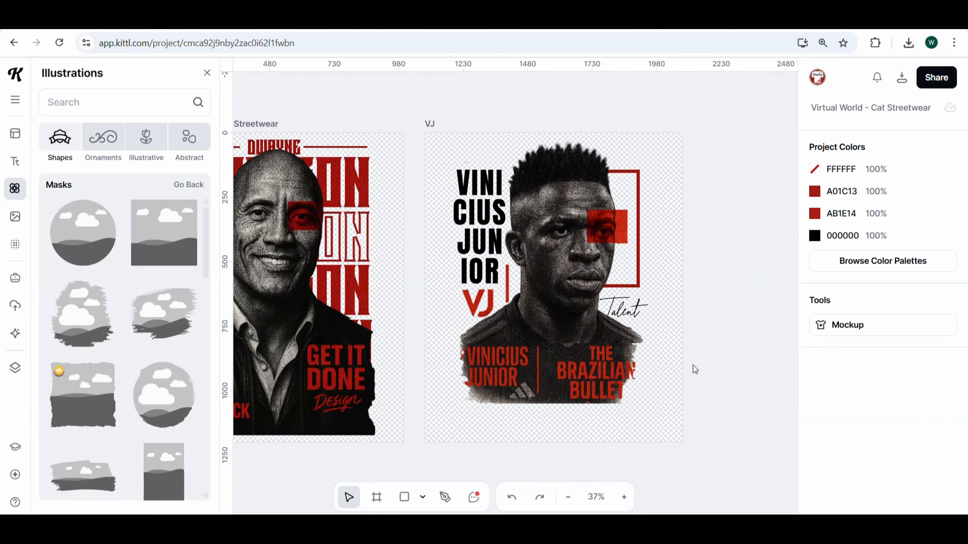
Select the whole Vinicius Junior design and enlarge it to about 1035 × 1175 px on the VJ artboard
{"action": "left_click_drag", "start_coordinate": [666, 153], "coordinate": [463, 391]}
{"action": "right_click", "coordinate": [529, 324]}
{"action": "left_click", "coordinate": [568, 297]}
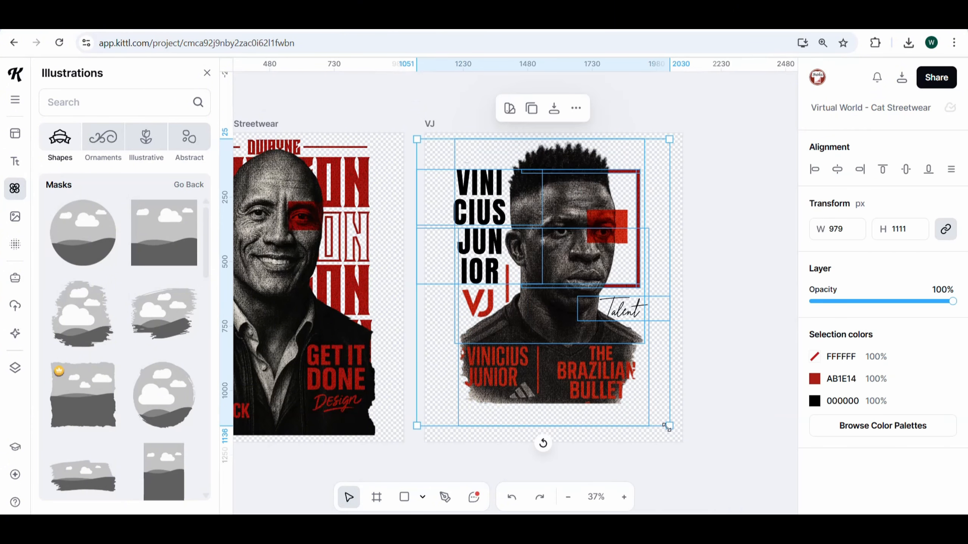
{"action": "left_click_drag", "start_coordinate": [667, 427], "coordinate": [739, 387]}
{"action": "left_click", "coordinate": [739, 388]}
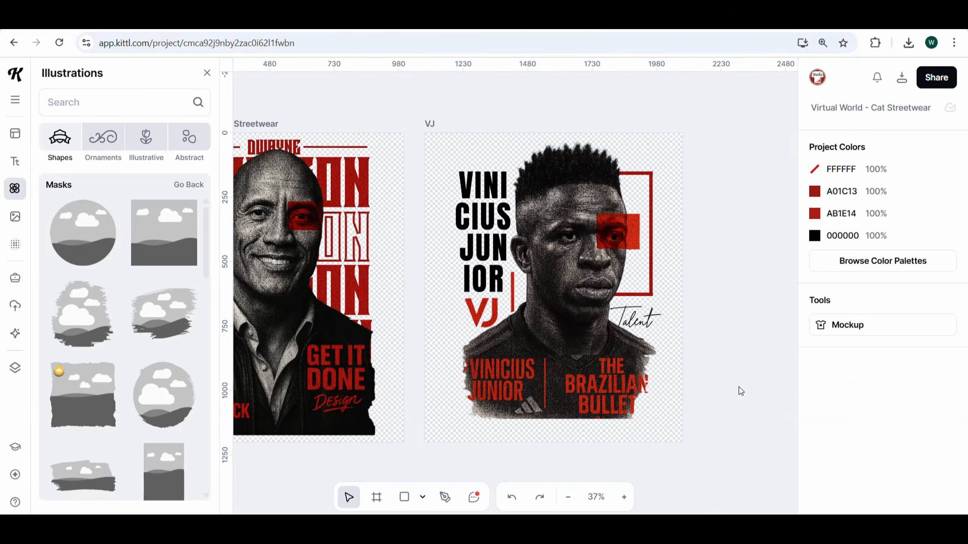
Check the artboards offered for a mockup and nudge the complete VJ design slightly to the left on its artboard
{"action": "left_click", "coordinate": [848, 335]}
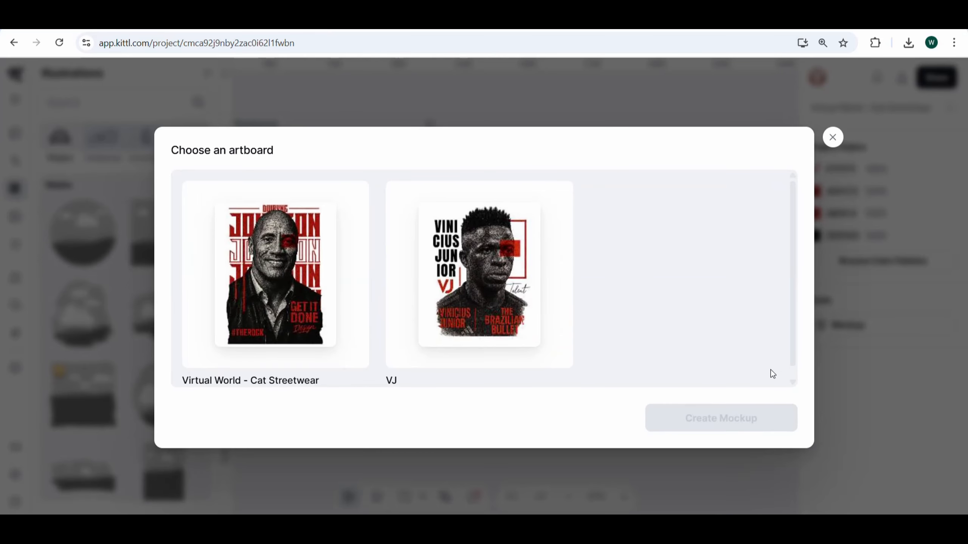
{"action": "key", "text": "Escape"}
{"action": "left_click", "coordinate": [473, 209]}
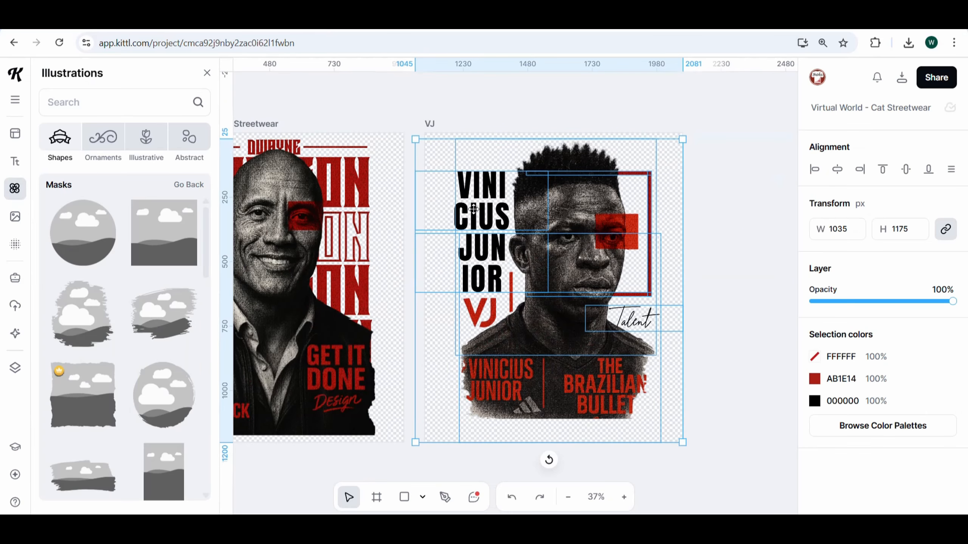
{"action": "key", "text": "Escape"}
{"action": "left_click", "coordinate": [491, 244]}
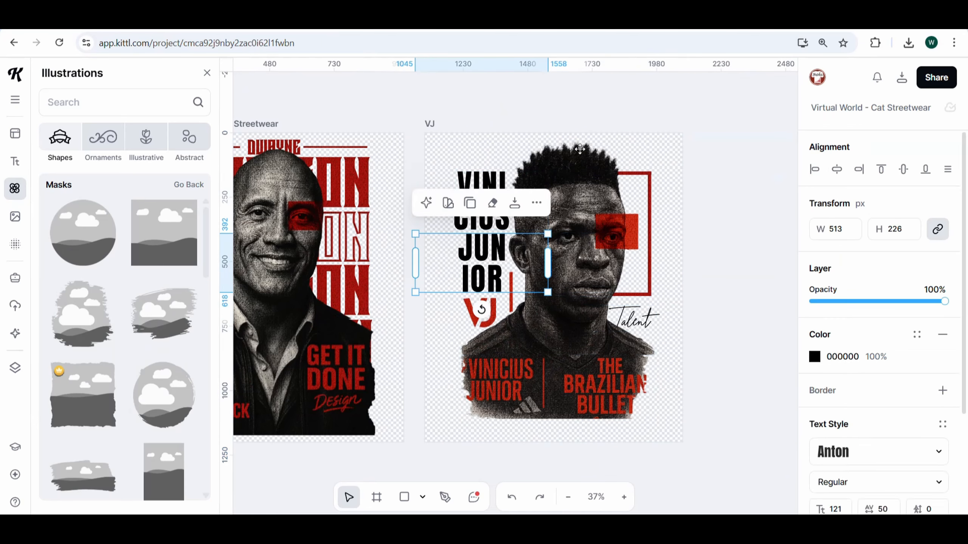
{"action": "key", "text": "Escape"}
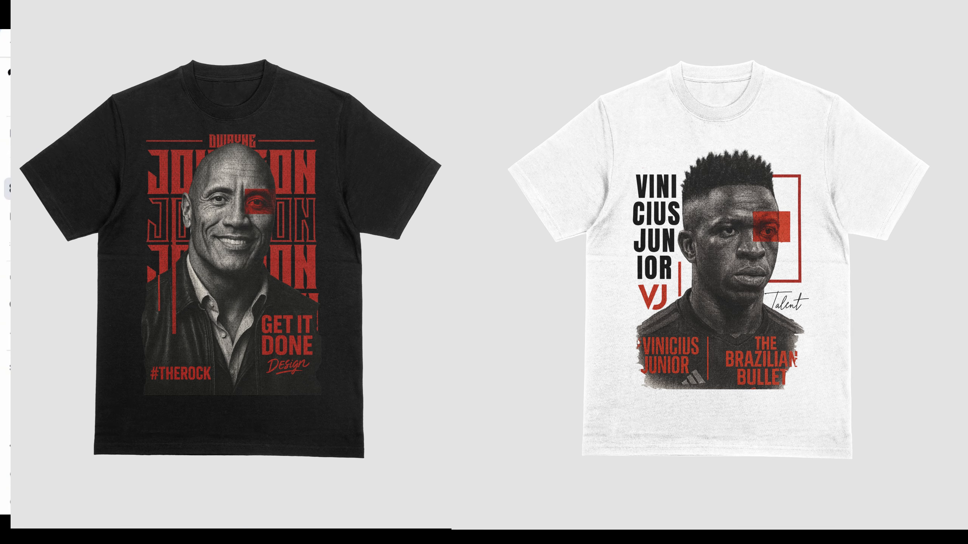